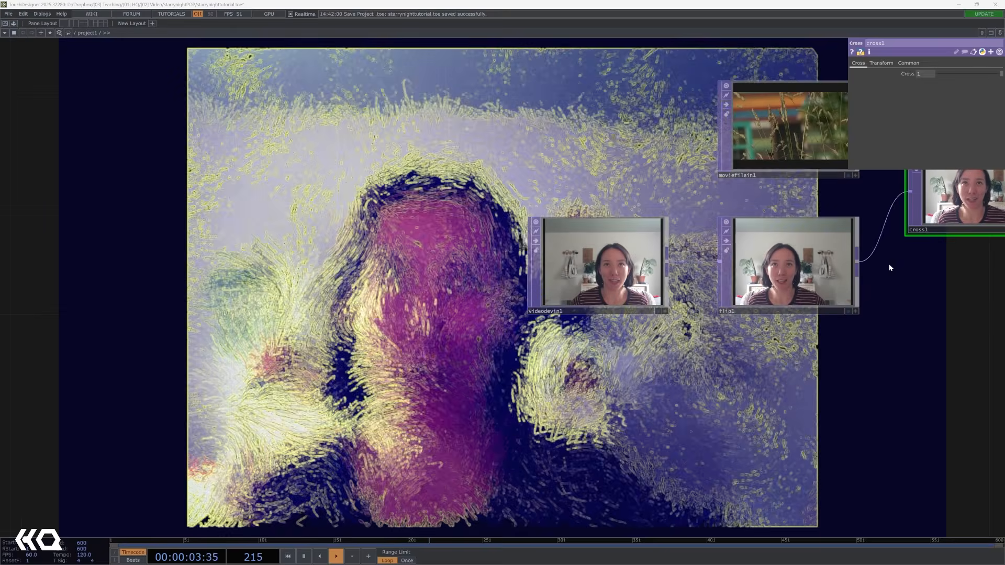
# Preview the effect in the finished network with the movie source by setting cross1's Cross to 0, and restore it to 1
pyautogui.moveTo(906, 293); pyautogui.dragTo(778, 450)
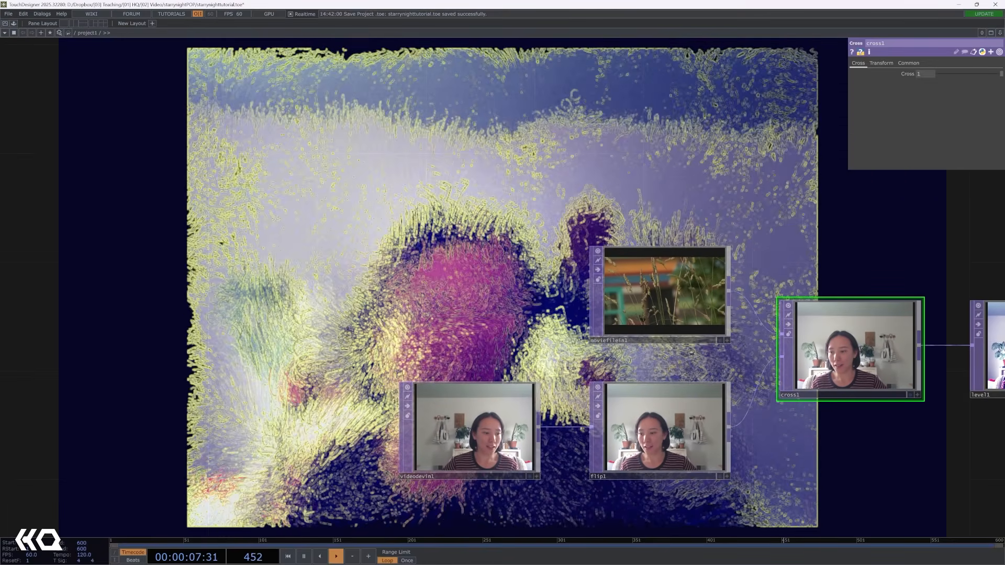
pyautogui.hotkey('alt', 'Tab')
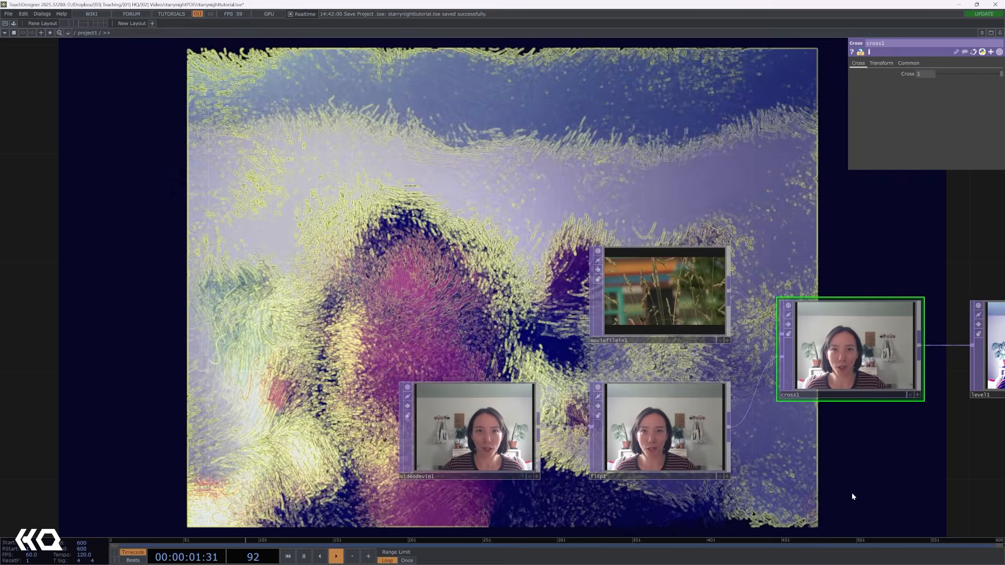
pyautogui.moveTo(845, 493); pyautogui.dragTo(651, 501)
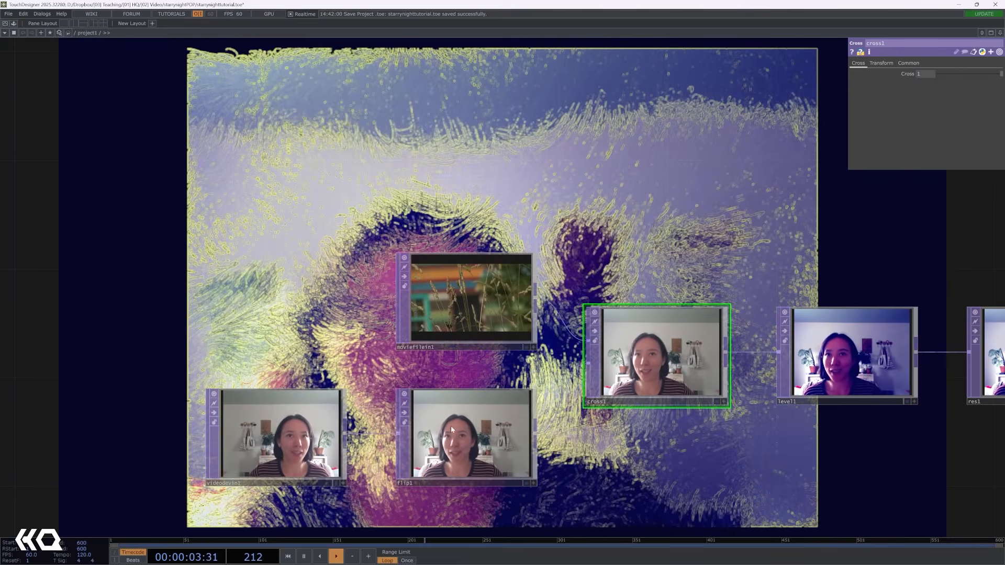
pyautogui.moveTo(765, 208); pyautogui.dragTo(588, 233)
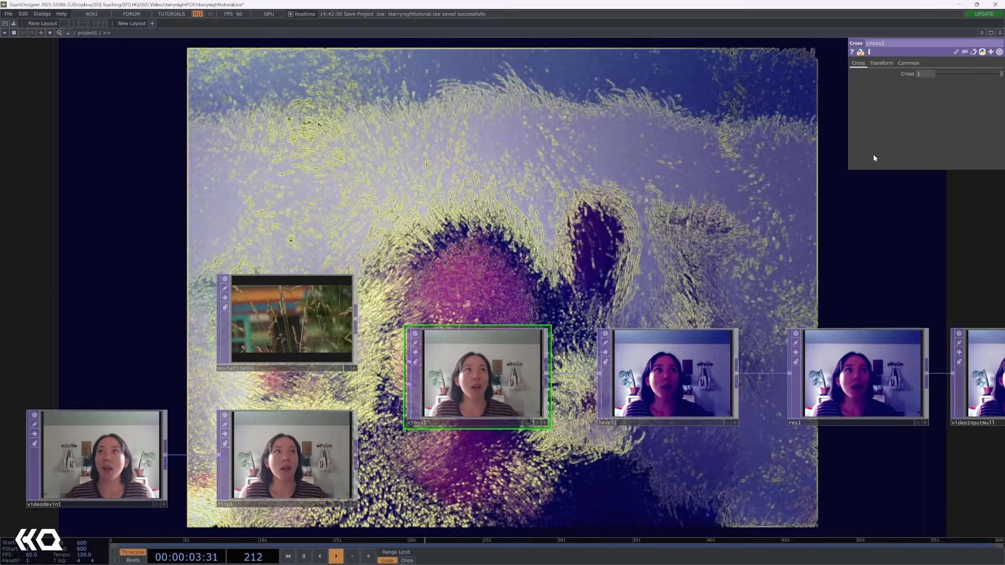
pyautogui.moveTo(1000, 73); pyautogui.dragTo(914, 86)
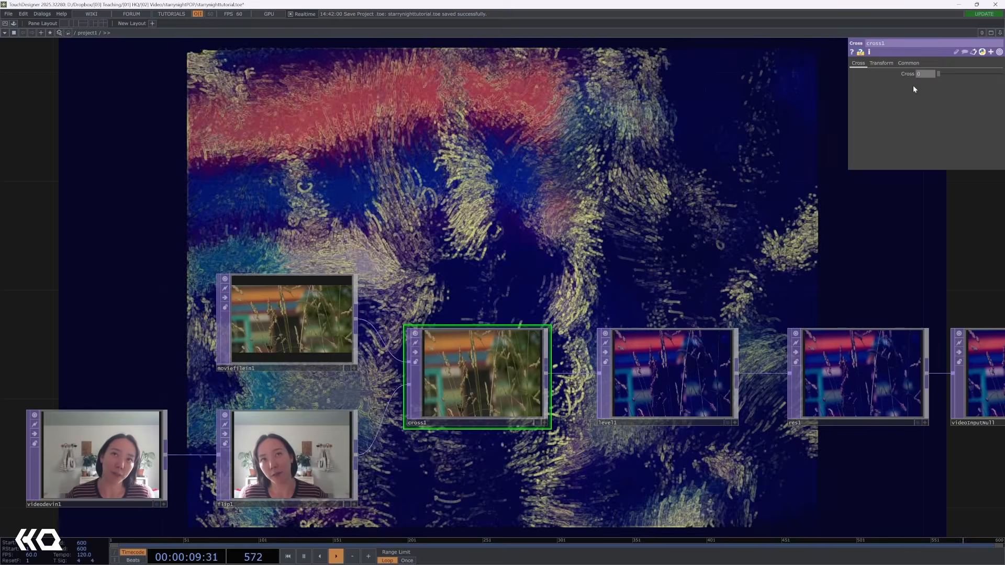
pyautogui.moveTo(767, 171); pyautogui.dragTo(678, 207)
pyautogui.scroll(-3, 677, 207)
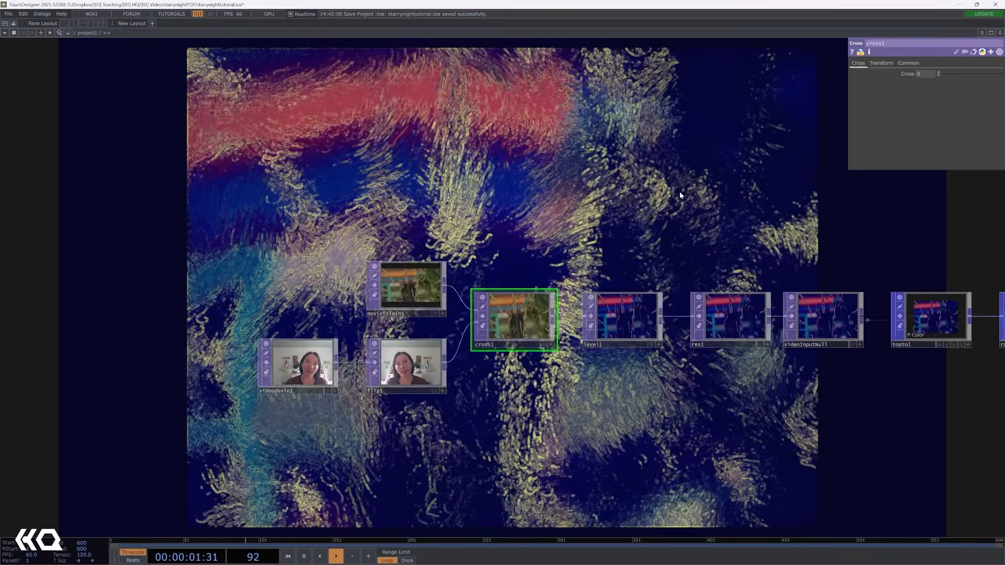
pyautogui.moveTo(942, 74); pyautogui.dragTo(1002, 67)
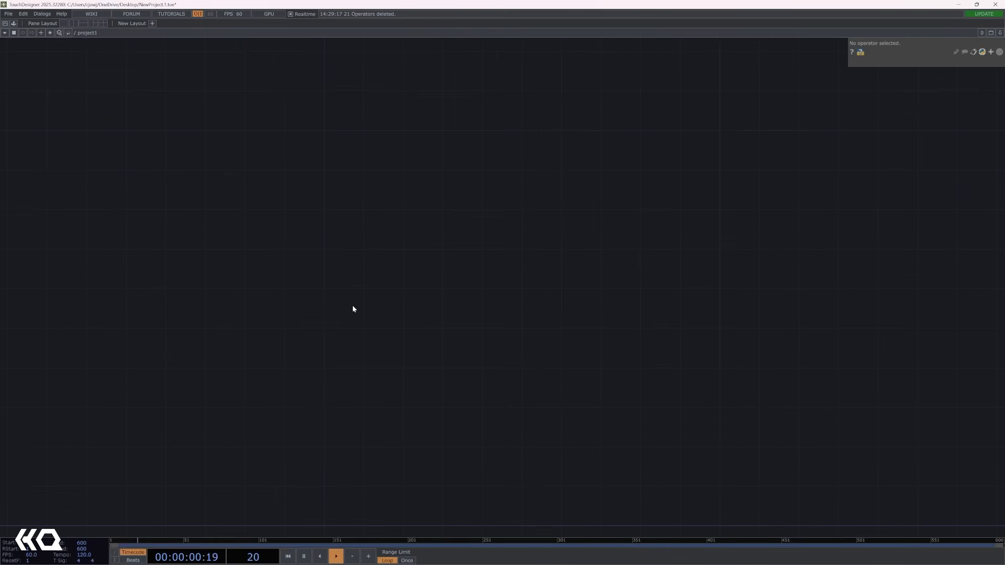
# Add a Video Device In TOP to the empty project and set its device to HD Pro Webcam C920
pyautogui.press('Tab')
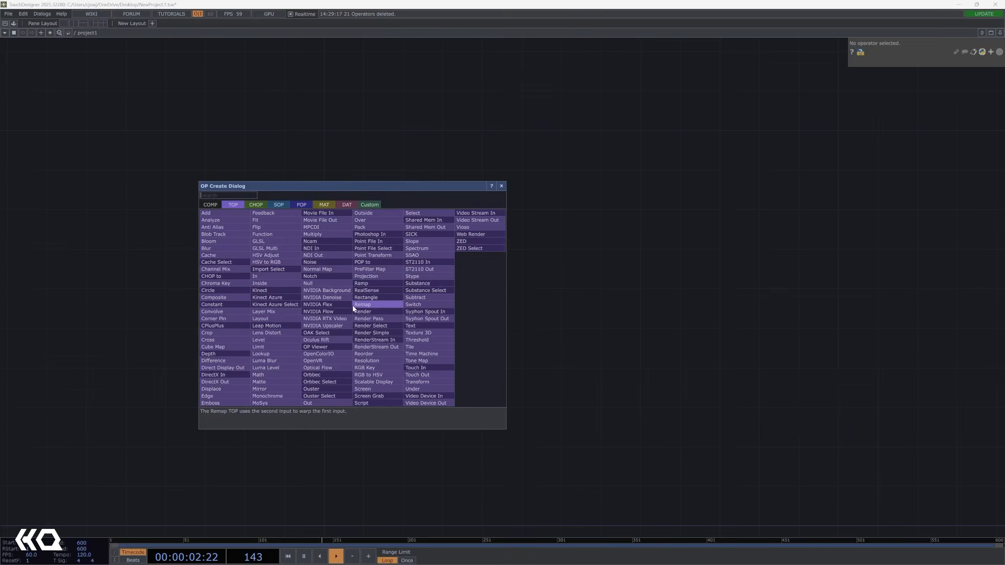
pyautogui.write('vide')
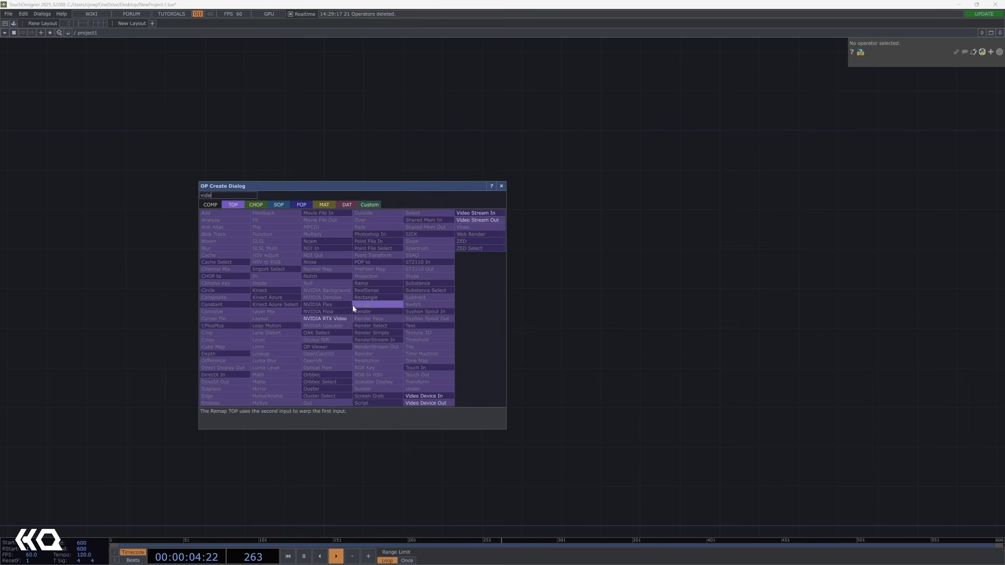
pyautogui.click(420, 399)
pyautogui.click(424, 302)
pyautogui.scroll(5, 422, 284)
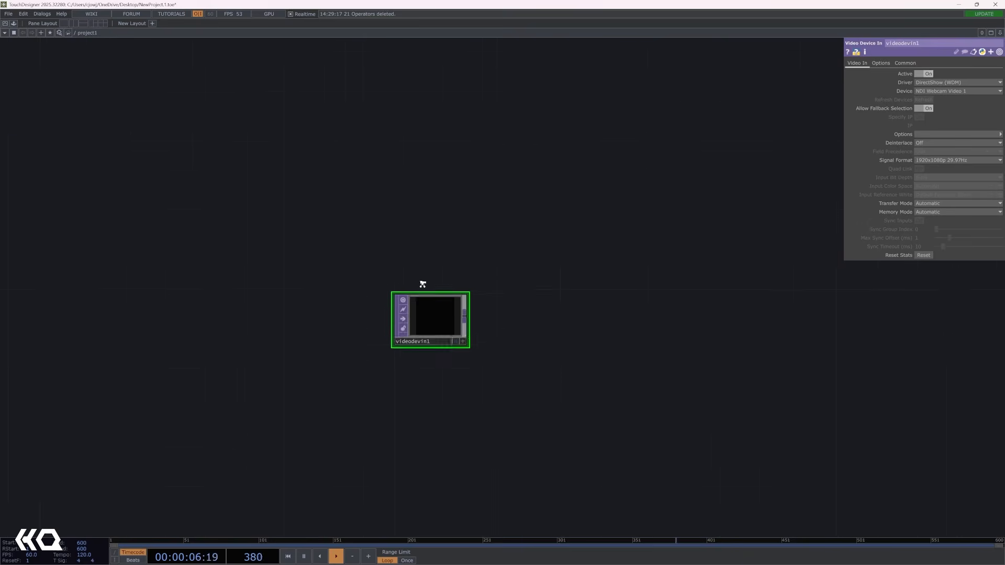
pyautogui.moveTo(462, 291); pyautogui.dragTo(466, 239)
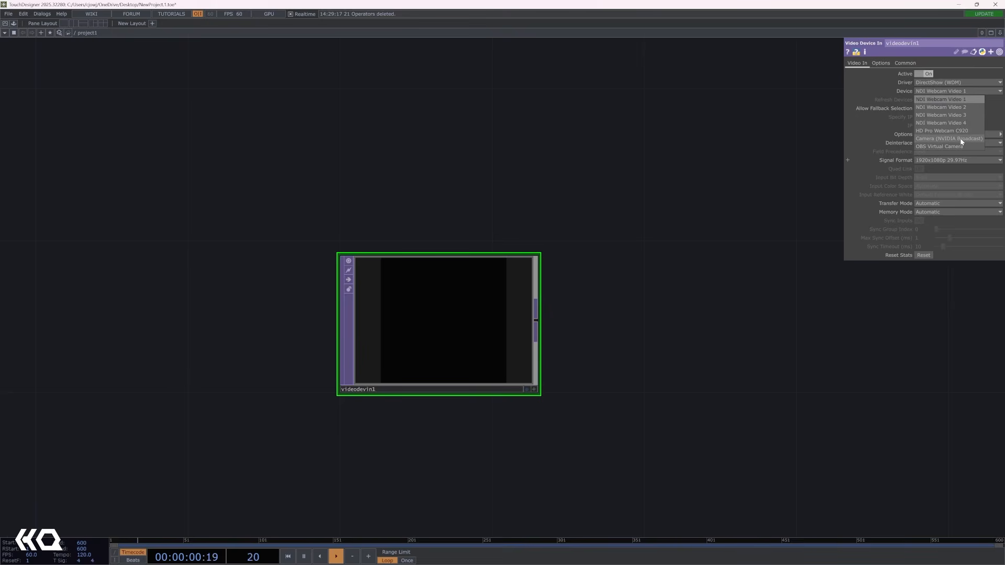
pyautogui.click(962, 130)
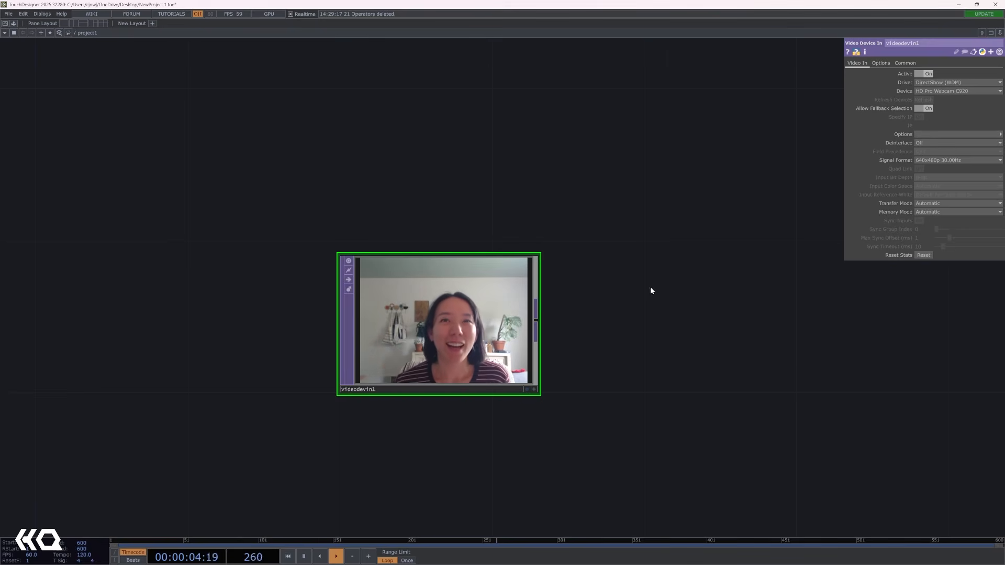
# Append a Flip TOP to the output of the webcam operator videodevin1
pyautogui.moveTo(637, 290); pyautogui.dragTo(473, 335)
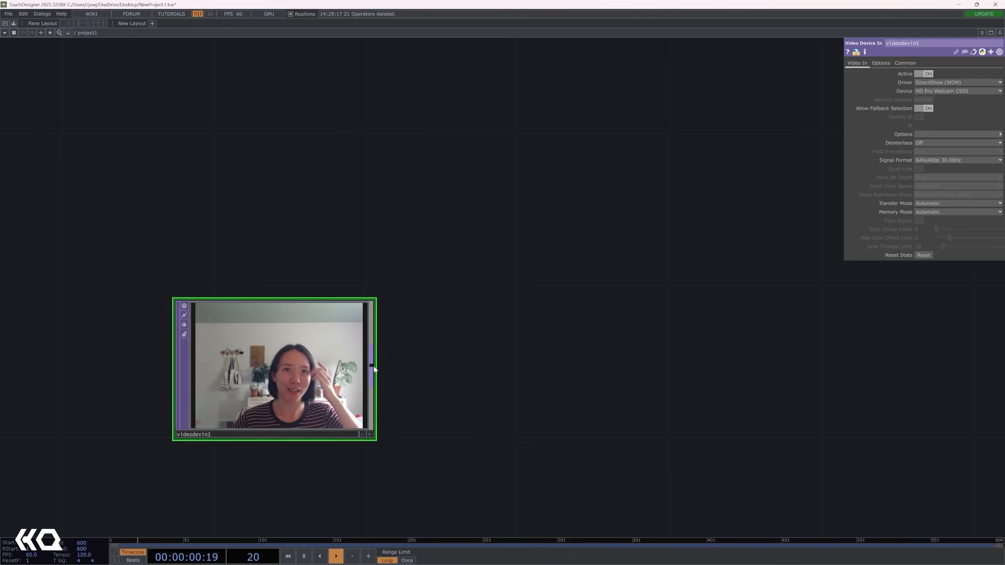
pyautogui.rightClick(373, 372)
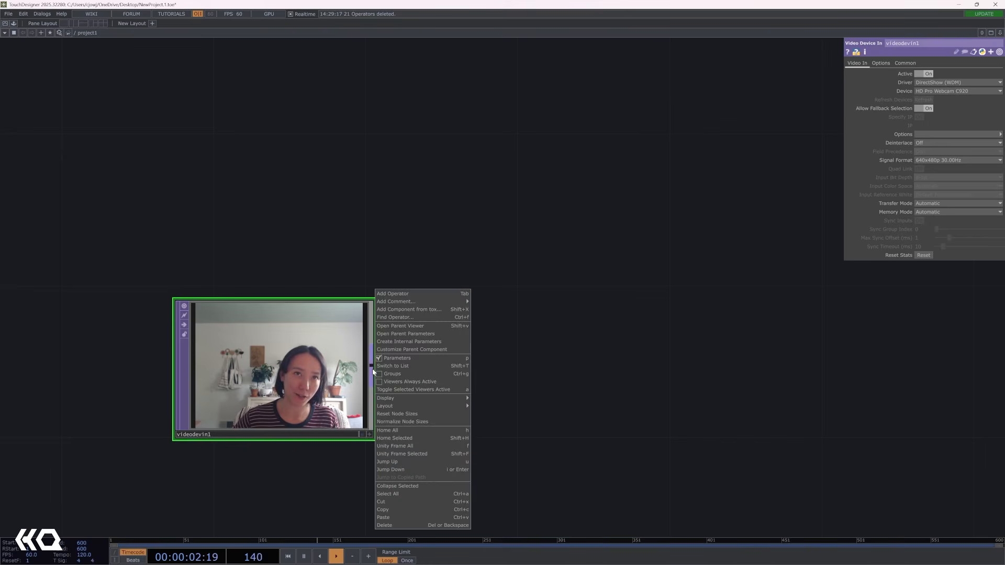
pyautogui.click(364, 368)
pyautogui.rightClick(372, 371)
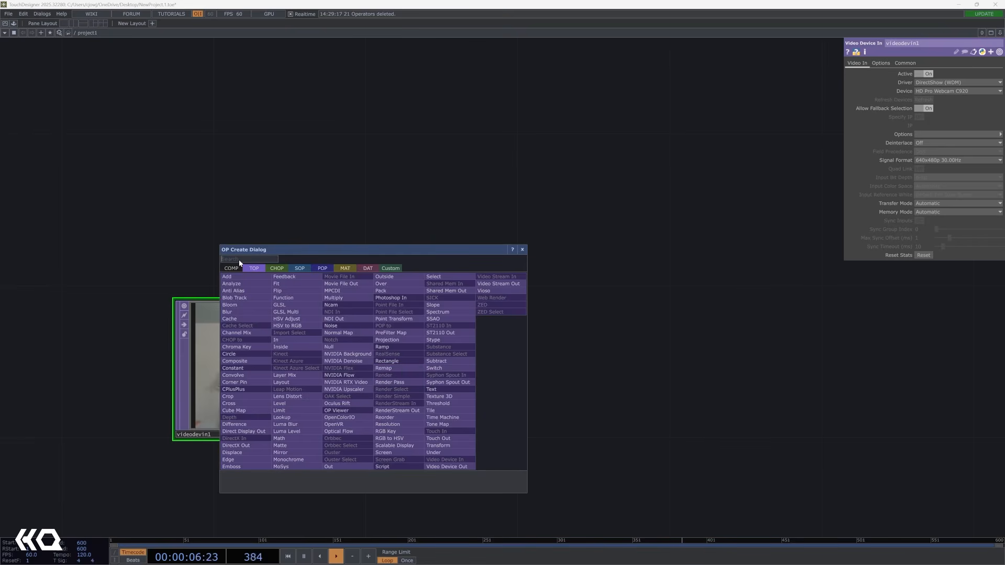
pyautogui.write('fli')
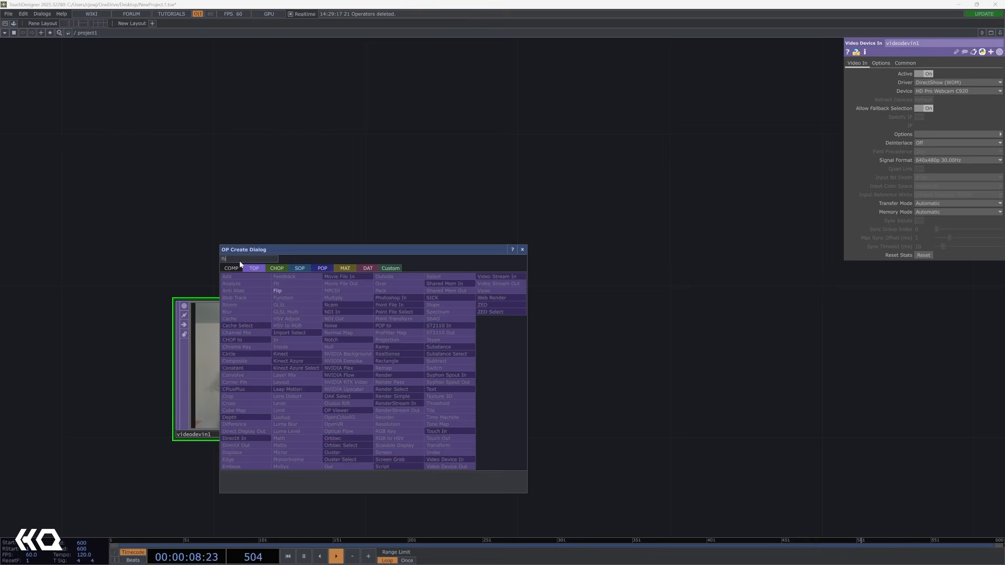
pyautogui.click(281, 290)
pyautogui.click(541, 367)
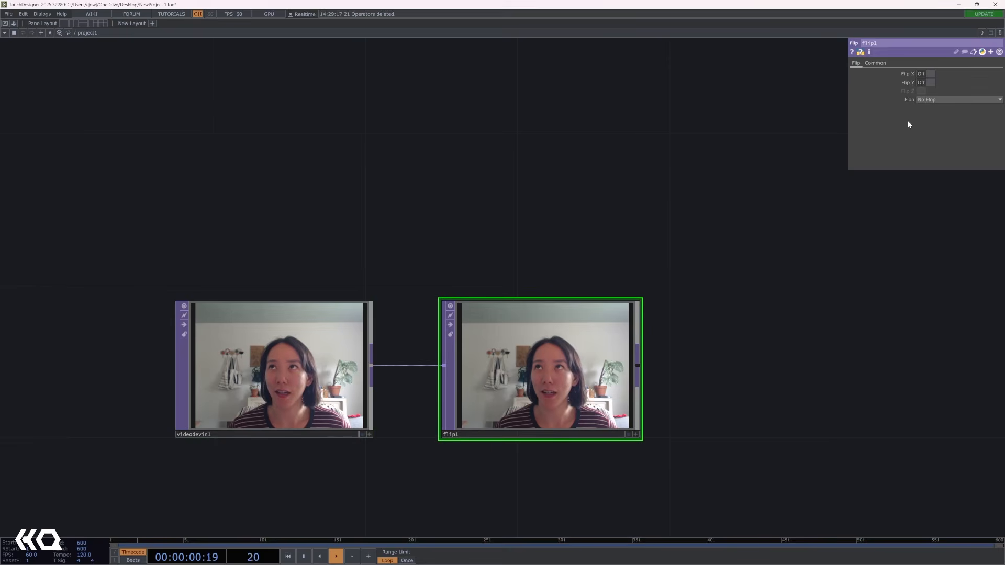
# Mirror the webcam image horizontally by turning on Flip X in flip1, leaving Flip Y off
pyautogui.click(928, 82)
pyautogui.click(928, 83)
pyautogui.click(928, 74)
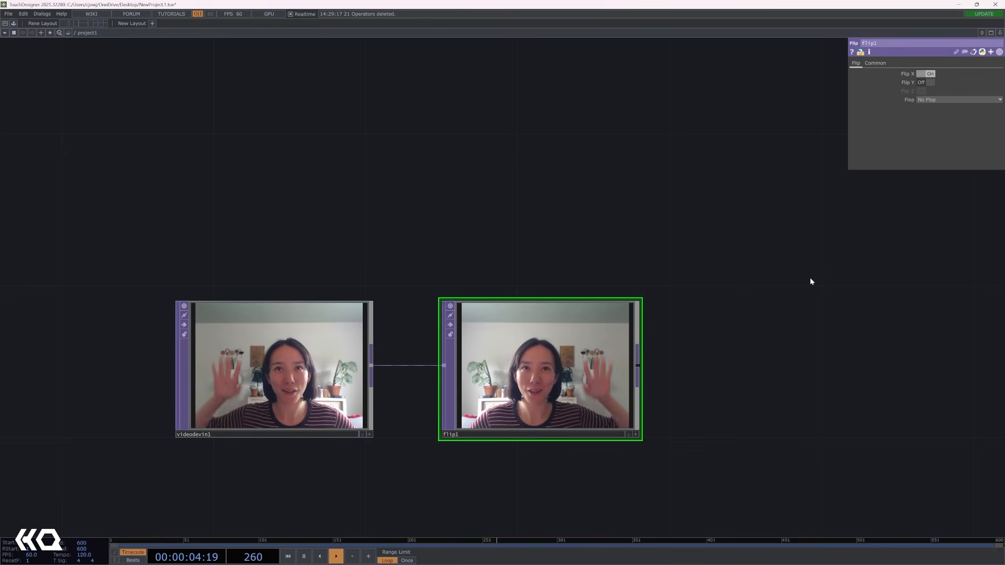
# Add a Movie File In TOP above the webcam and flip operators
pyautogui.moveTo(814, 303); pyautogui.dragTo(677, 350)
pyautogui.moveTo(444, 346); pyautogui.dragTo(534, 344)
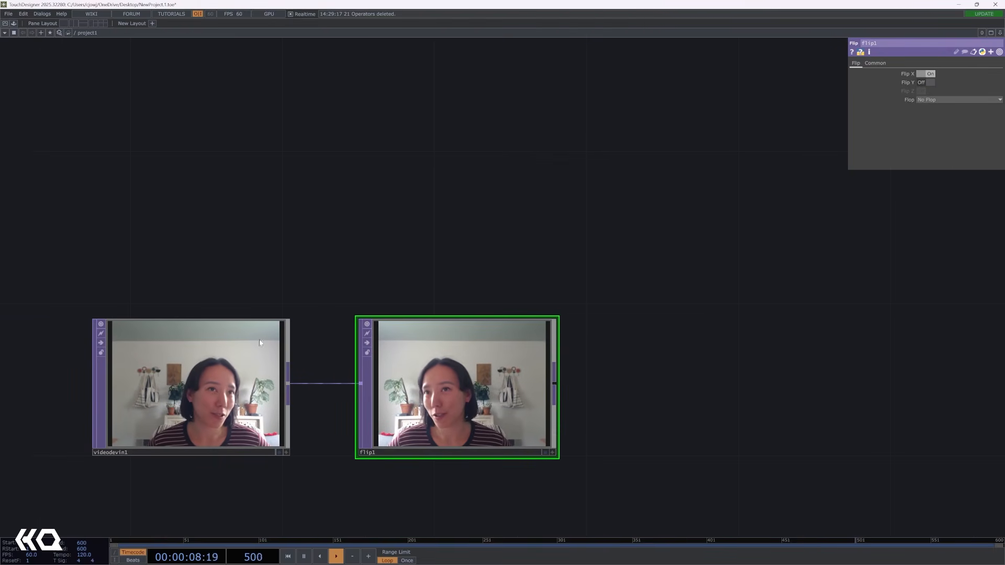
pyautogui.moveTo(291, 253); pyautogui.dragTo(299, 275)
pyautogui.press('Tab')
pyautogui.write('movi')
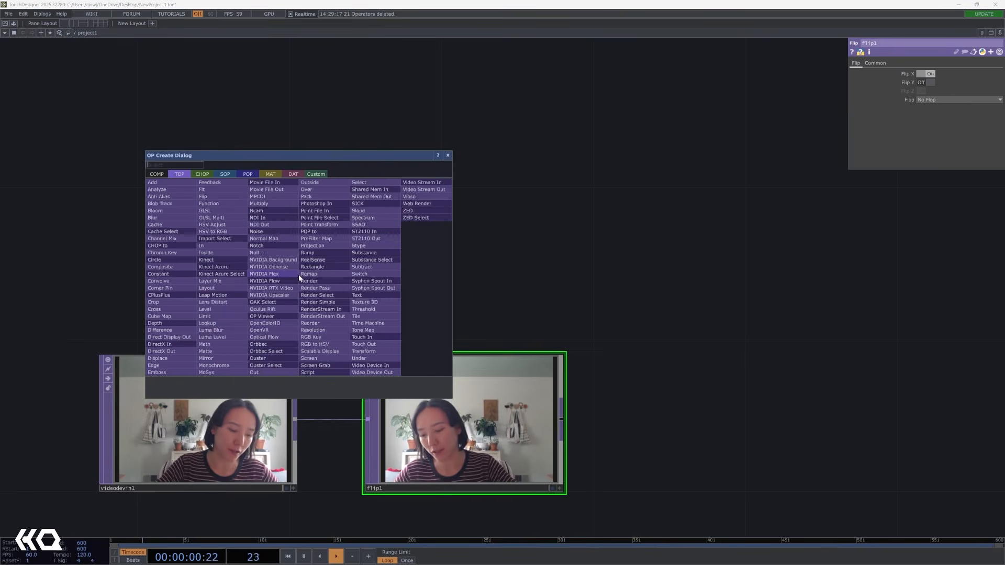
pyautogui.click(285, 184)
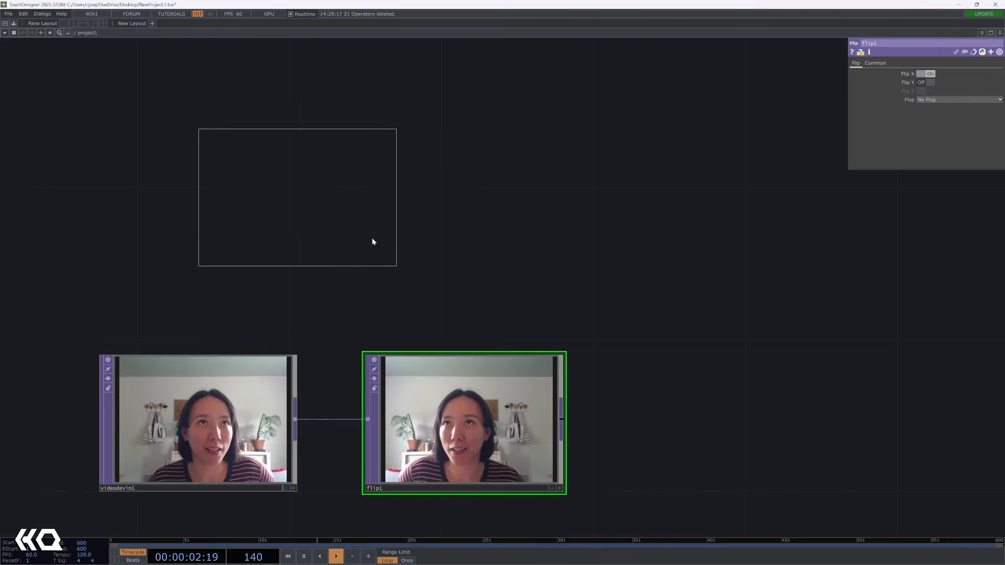
pyautogui.click(397, 245)
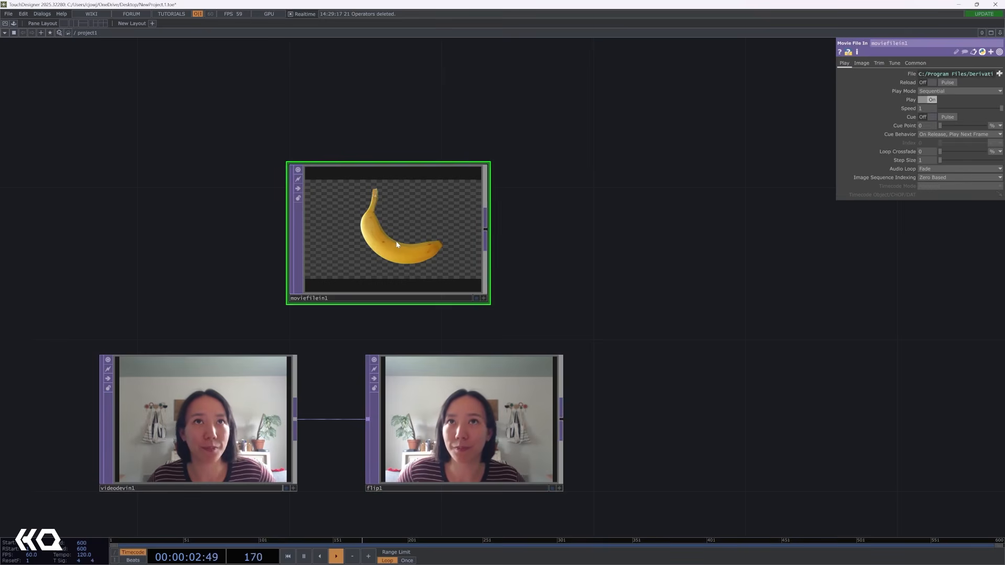
# Load the sample clip Movie.2 from TouchDesigner's Samples/Map/Nature folder into the Movie File In TOP
pyautogui.click(999, 74)
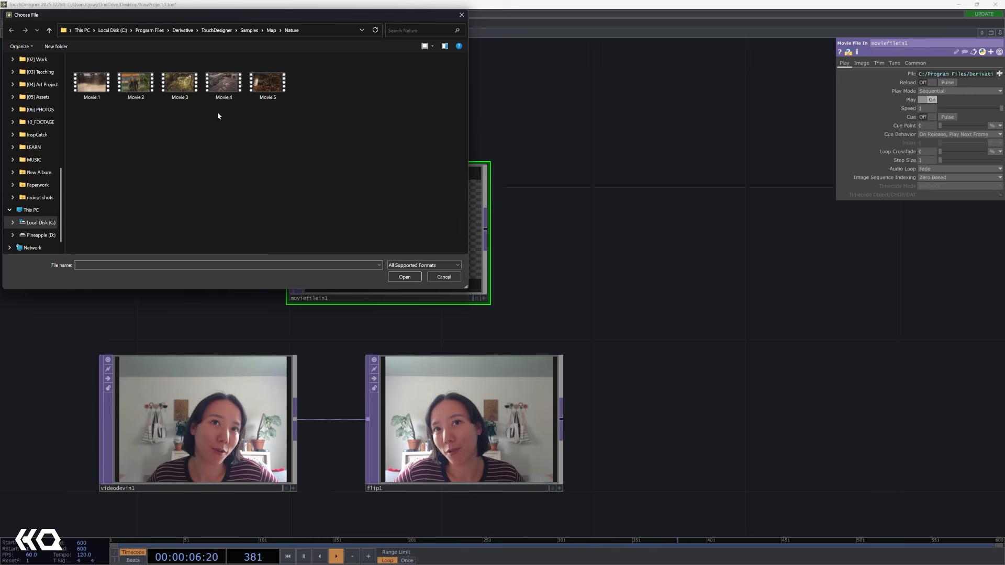
pyautogui.click(271, 31)
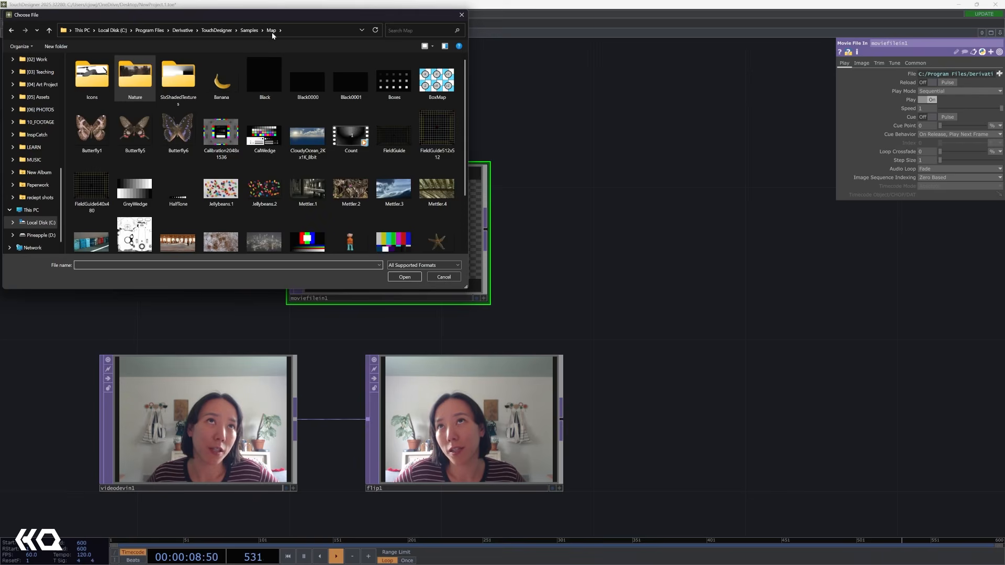
pyautogui.doubleClick(135, 91)
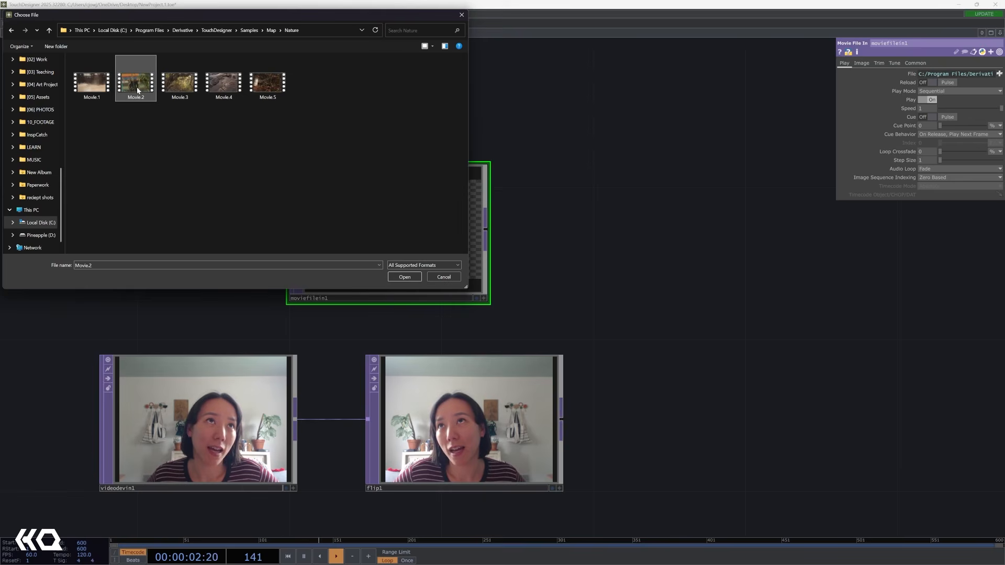
pyautogui.click(405, 282)
pyautogui.scroll(6, 400, 206)
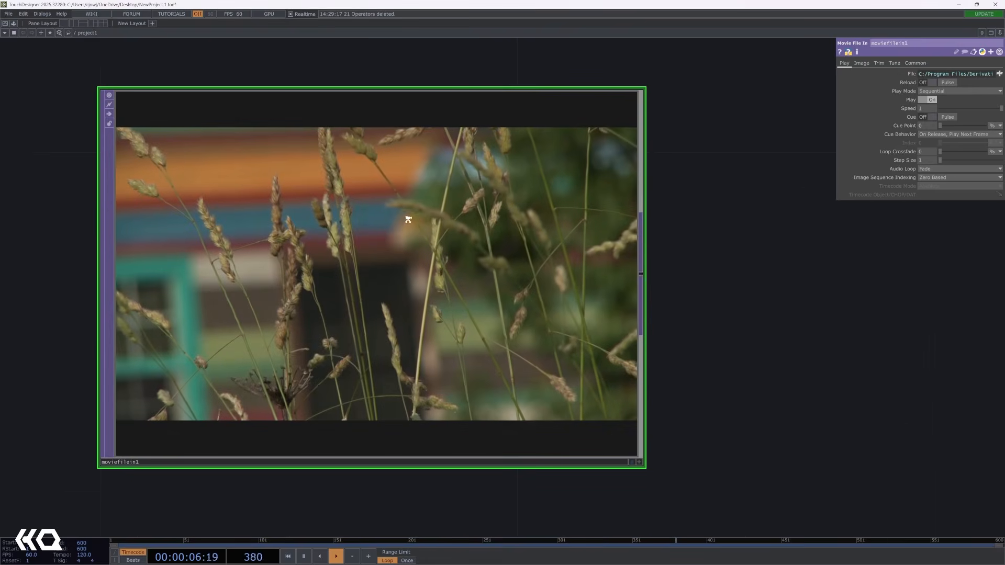
pyautogui.scroll(-6, 408, 219)
# Move moviefilein1 so it lines up directly above flip1
pyautogui.moveTo(600, 266); pyautogui.dragTo(510, 280)
pyautogui.moveTo(341, 265); pyautogui.dragTo(371, 275)
pyautogui.moveTo(507, 337); pyautogui.dragTo(504, 370)
# Combine moviefilein1 as first input and flip1 as second input in a new Cross TOP with Cross set to about 0.97
pyautogui.scroll(6, 464, 317)
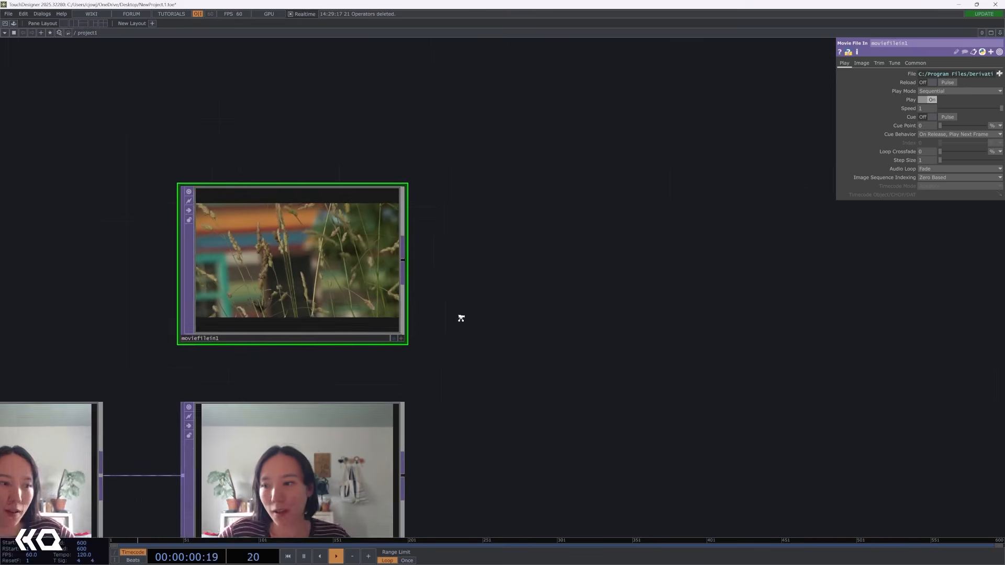
pyautogui.rightClick(390, 246)
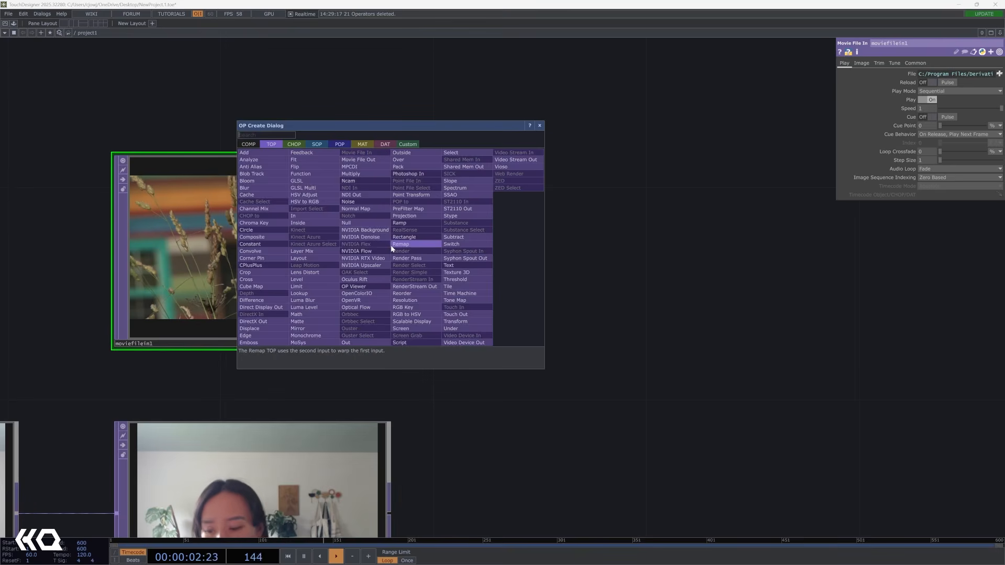
pyautogui.write('cross')
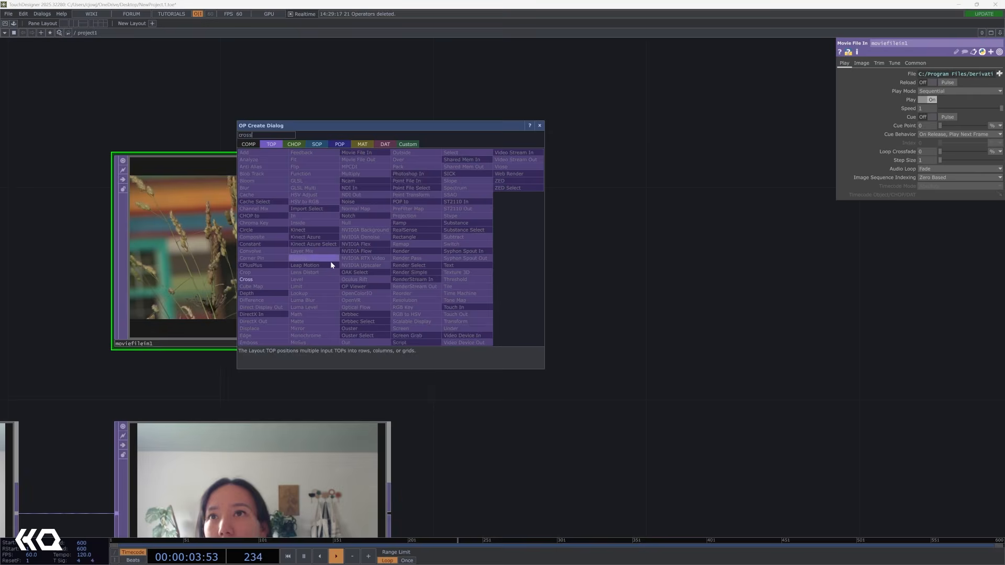
pyautogui.click(282, 281)
pyautogui.click(630, 357)
pyautogui.moveTo(390, 513); pyautogui.dragTo(489, 377)
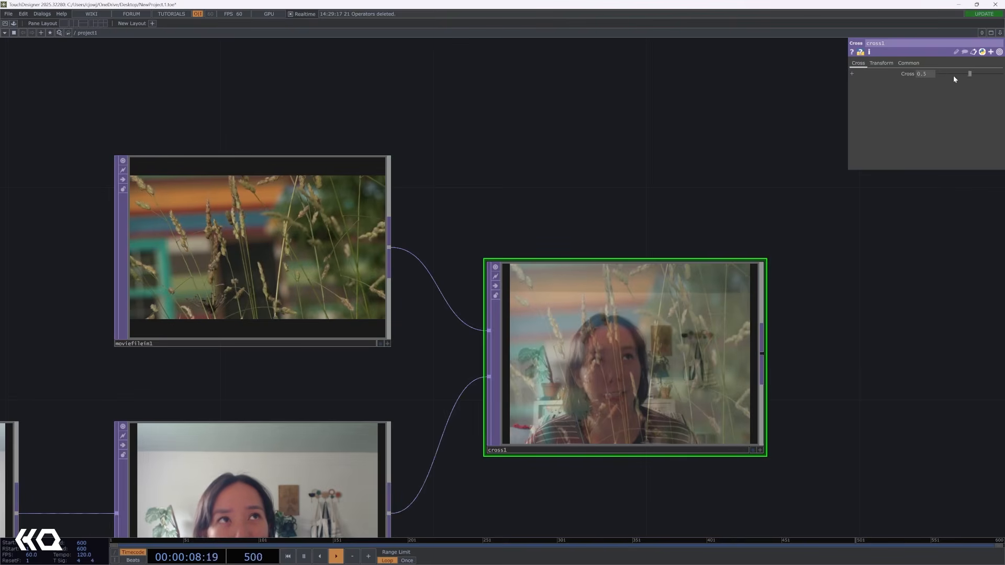
pyautogui.moveTo(954, 79); pyautogui.dragTo(990, 64)
# Append a Level TOP to the output of cross1
pyautogui.moveTo(793, 341); pyautogui.dragTo(474, 350)
pyautogui.press('Tab')
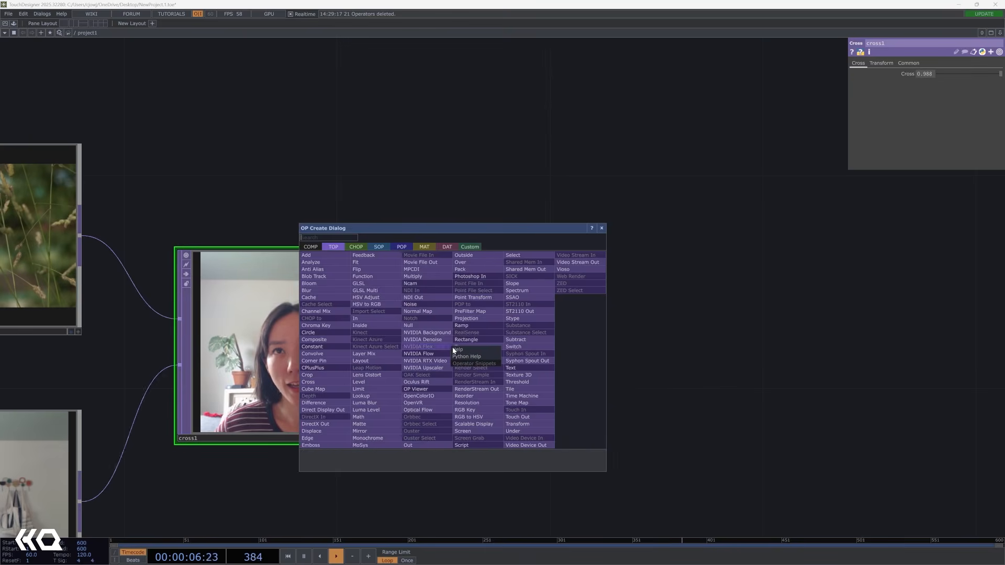
pyautogui.rightClick(455, 340)
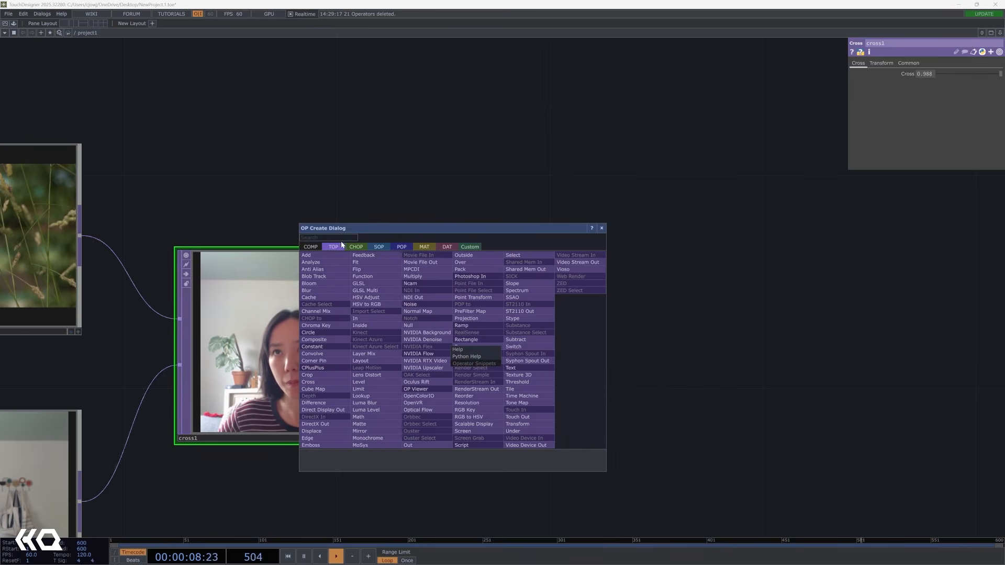
pyautogui.write('level')
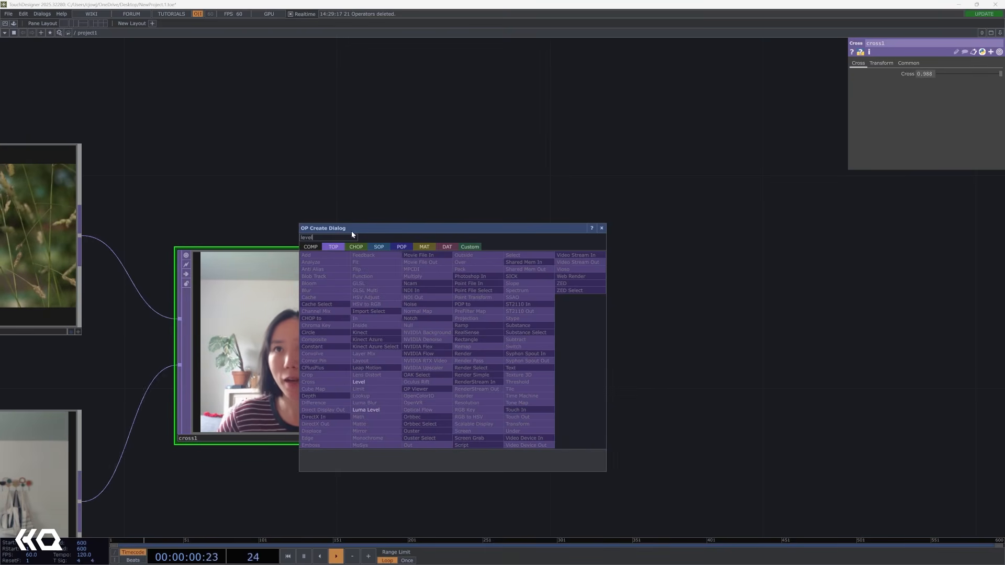
pyautogui.click(382, 380)
pyautogui.click(687, 344)
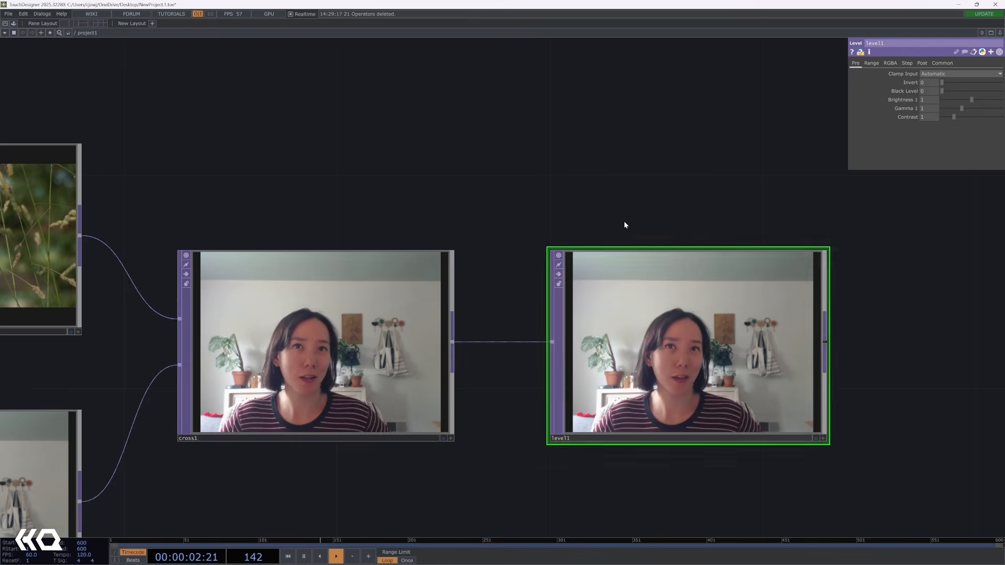
pyautogui.moveTo(748, 195); pyautogui.dragTo(488, 234)
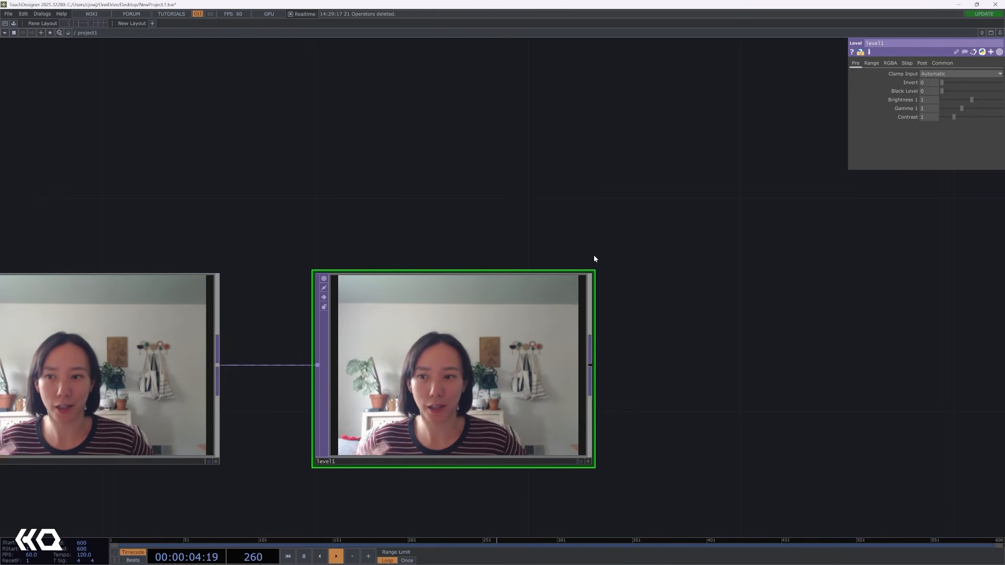
# Append a Resolution TOP to the output of level1
pyautogui.rightClick(592, 368)
pyautogui.write('res')
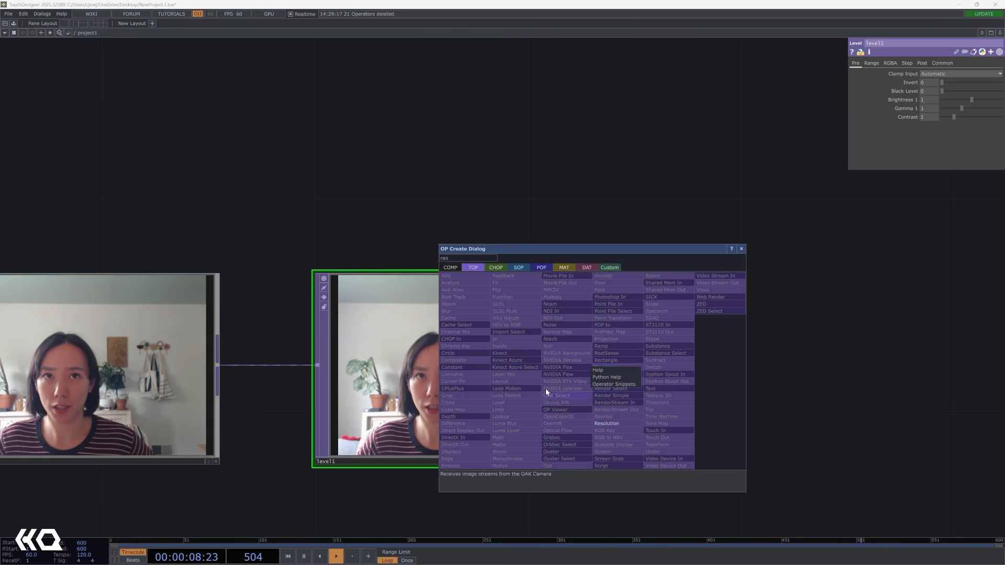
pyautogui.click(632, 422)
pyautogui.click(822, 367)
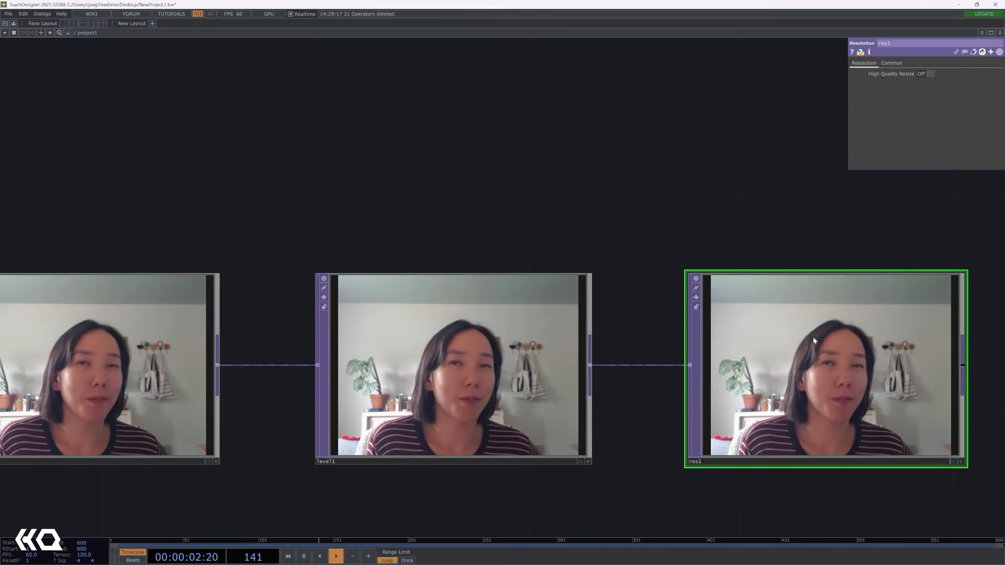
# Examine the operator info of level1 and moviefilein1 to compare their image sizes
pyautogui.moveTo(603, 234); pyautogui.dragTo(415, 245)
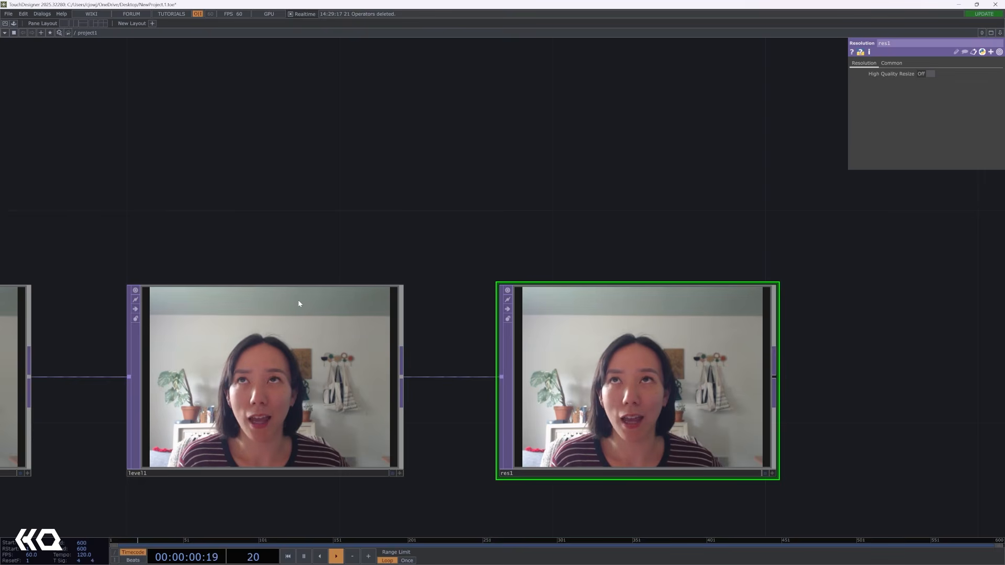
pyautogui.middleClick(297, 315)
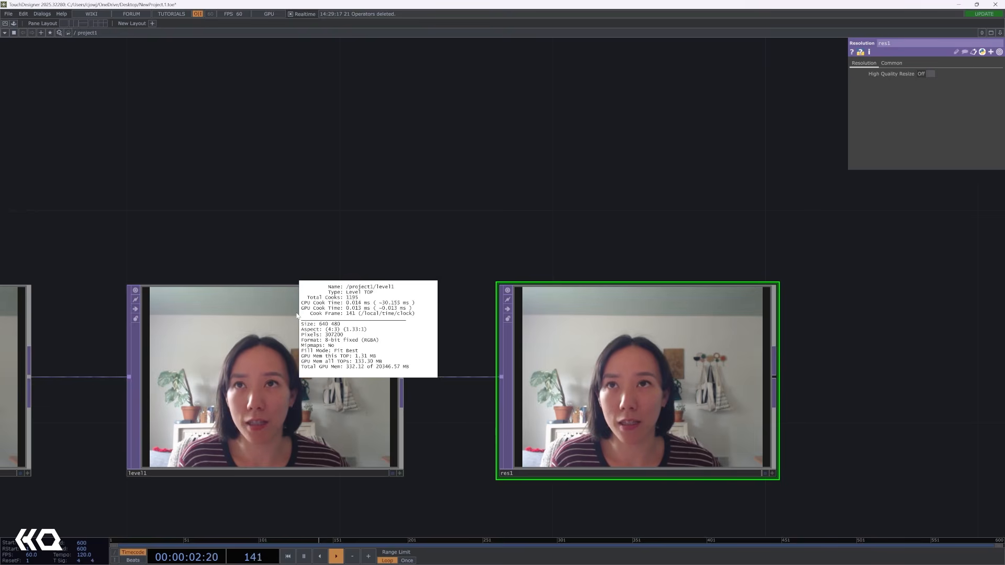
pyautogui.scroll(-5, 357, 245)
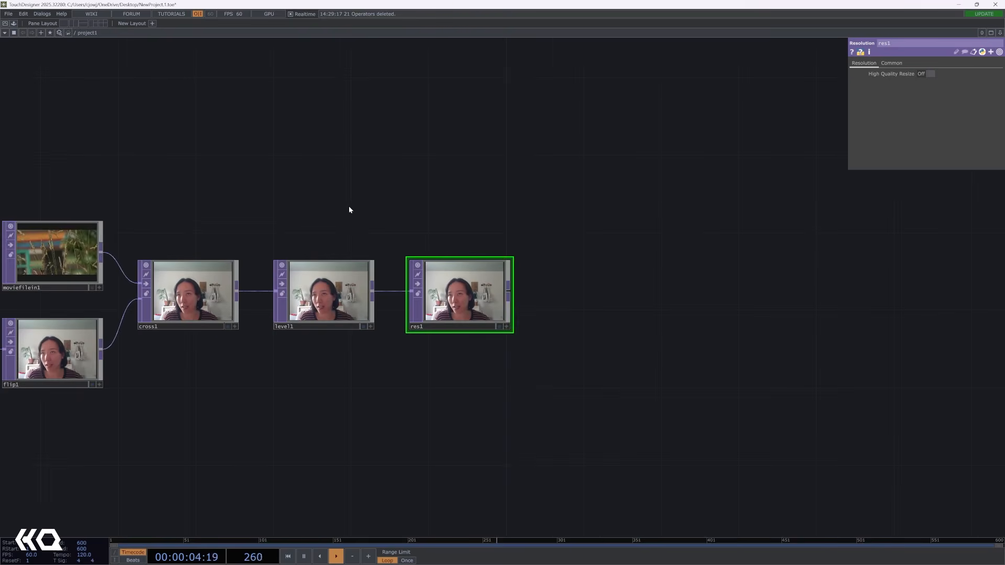
pyautogui.moveTo(393, 209); pyautogui.dragTo(548, 217)
pyautogui.scroll(3, 235, 256)
pyautogui.middleClick(235, 257)
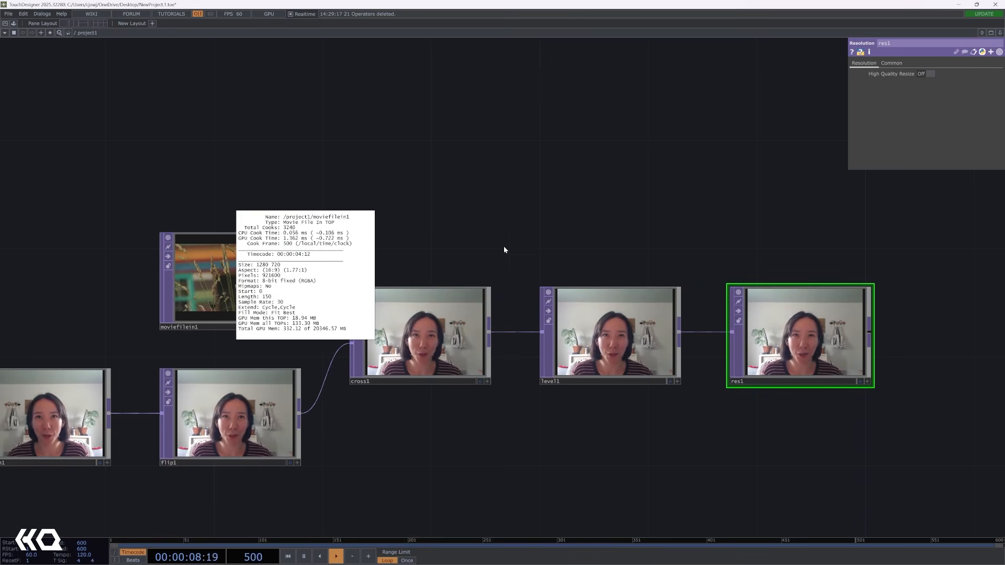
# Set the Output Resolution of res1 to Half
pyautogui.moveTo(606, 231); pyautogui.dragTo(330, 249)
pyautogui.scroll(5, 491, 271)
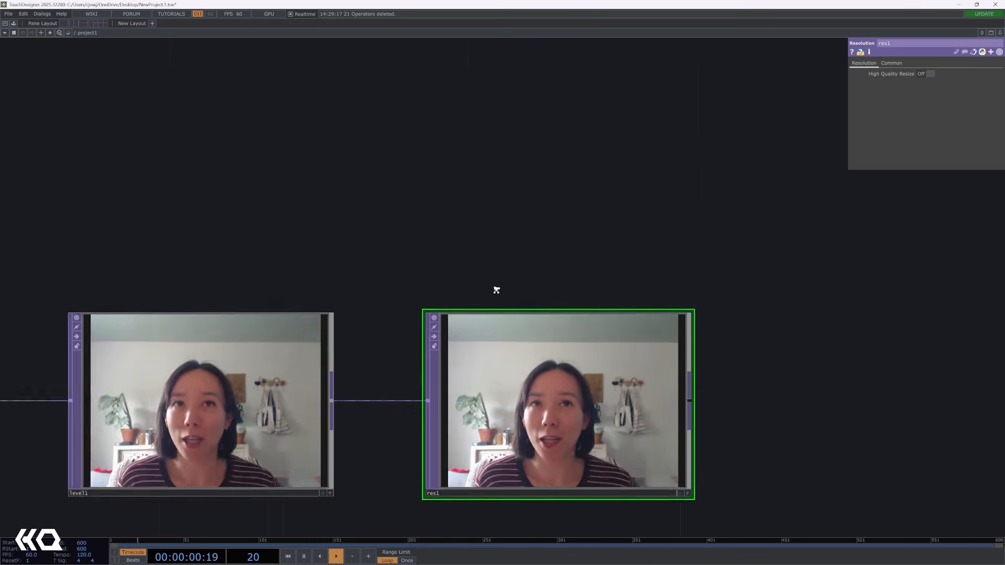
pyautogui.moveTo(473, 258); pyautogui.dragTo(435, 168)
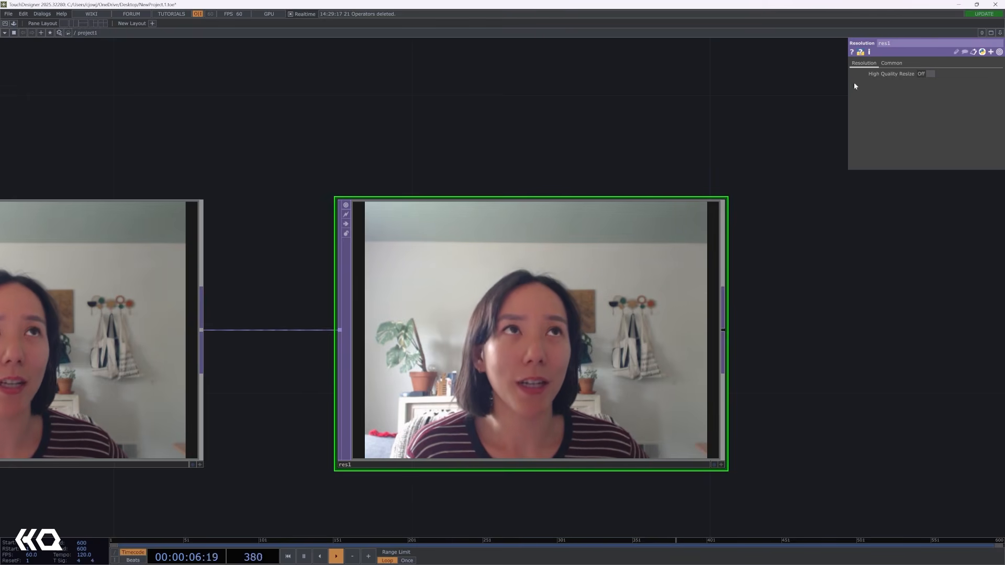
pyautogui.click(888, 64)
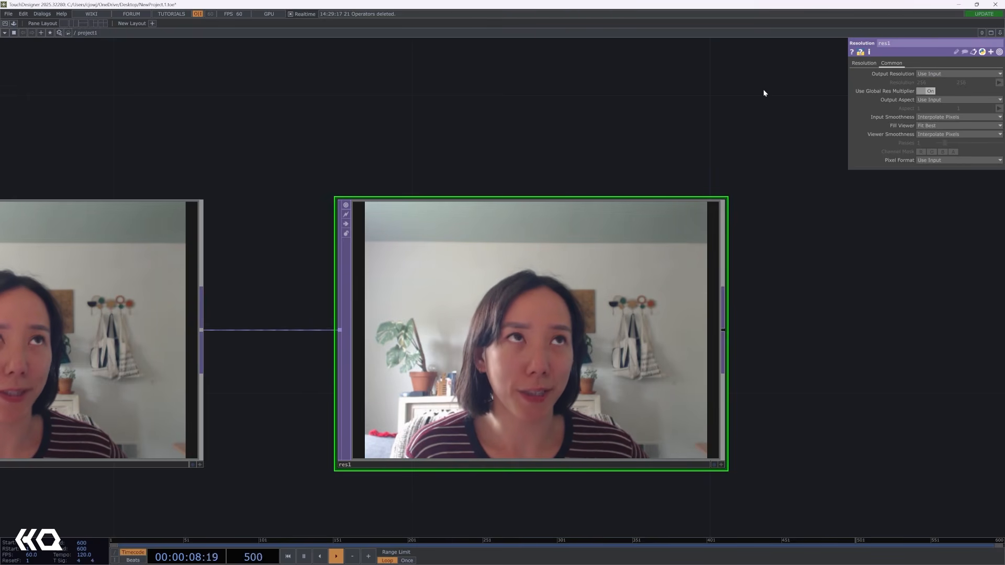
pyautogui.click(973, 74)
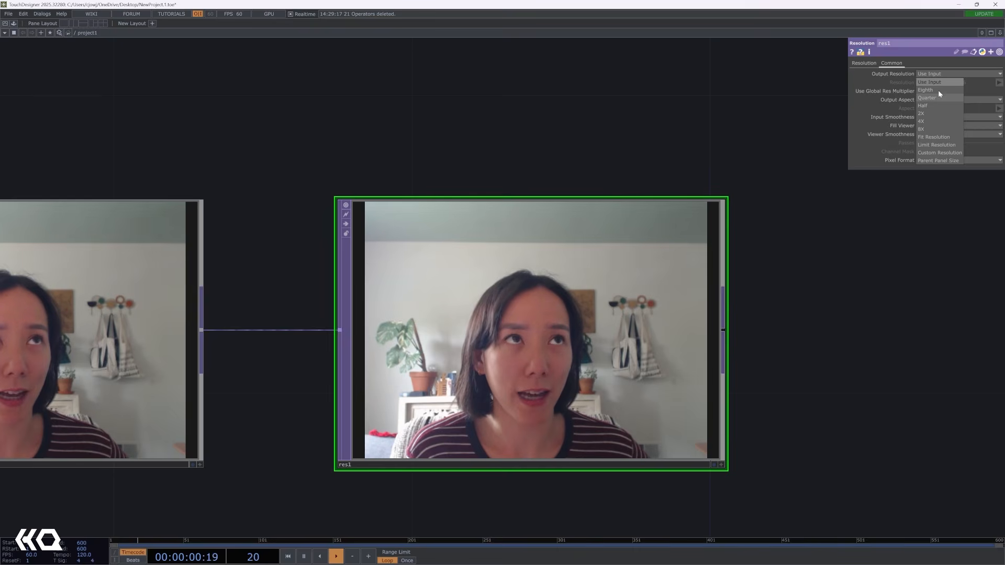
pyautogui.click(940, 105)
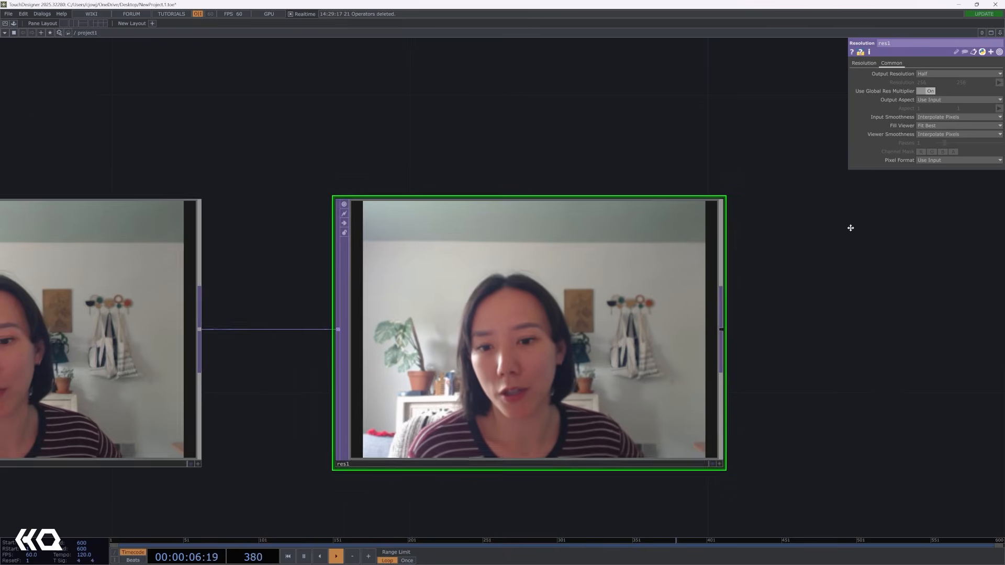
# Append a Null TOP to the output of res1
pyautogui.moveTo(850, 224); pyautogui.dragTo(691, 250)
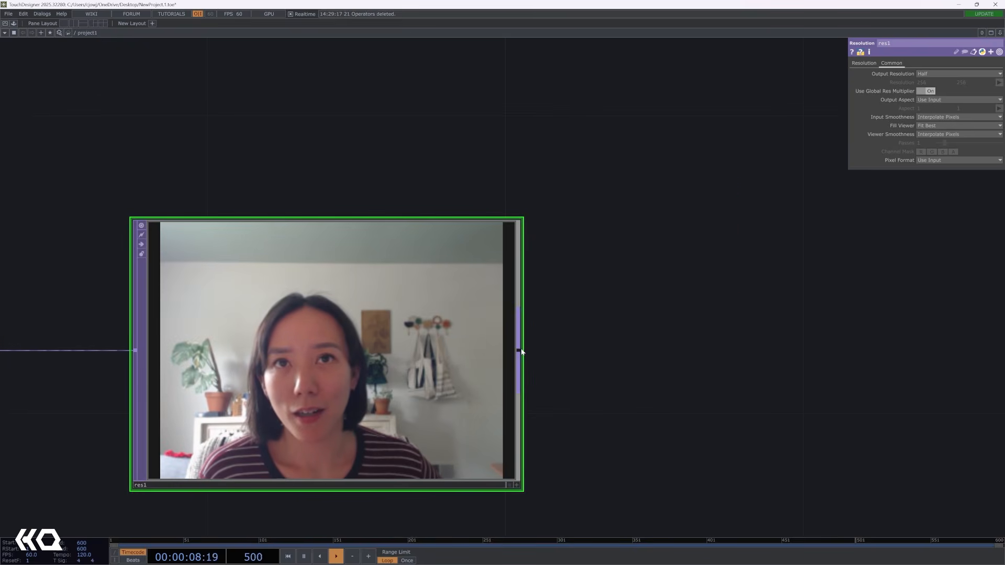
pyautogui.press('Tab')
pyautogui.write('nul')
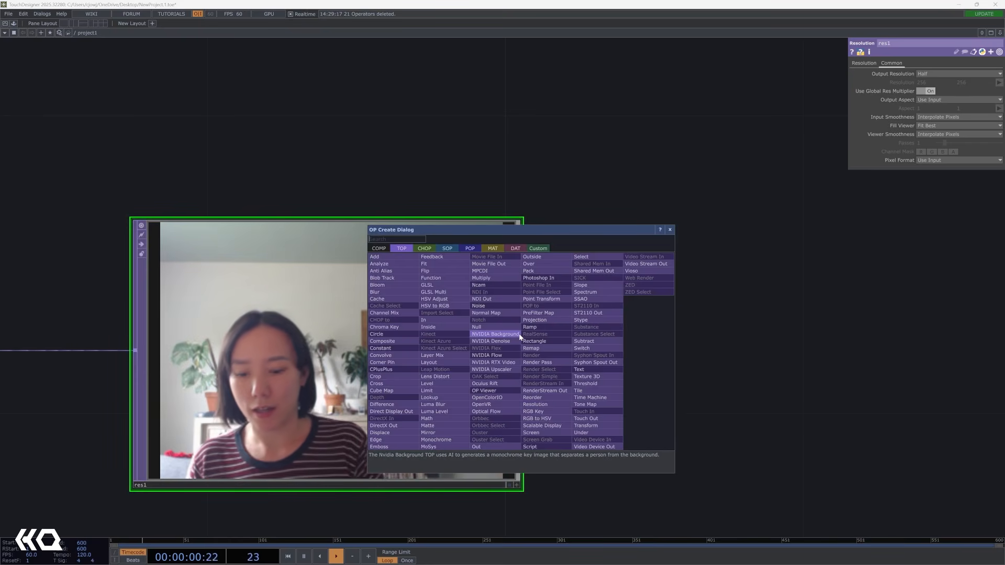
pyautogui.click(506, 326)
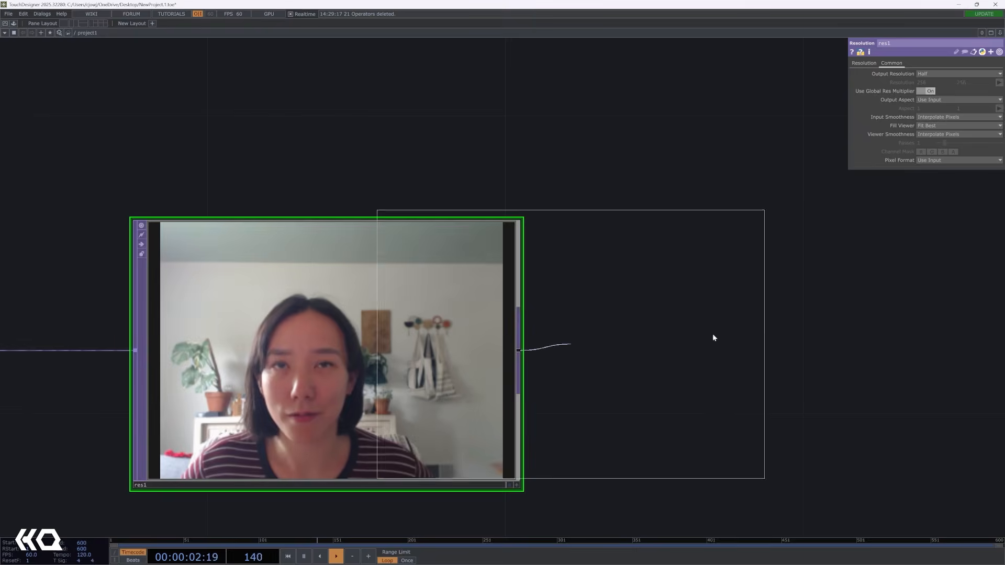
pyautogui.click(802, 354)
# Rename the new Null TOP as videoInputNull
pyautogui.moveTo(718, 174); pyautogui.dragTo(511, 166)
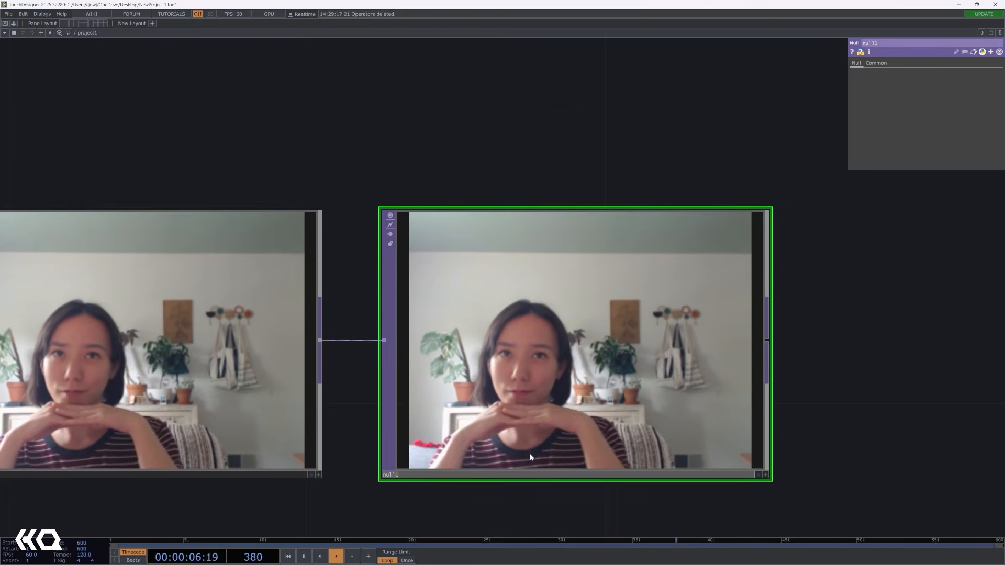
pyautogui.write('video')
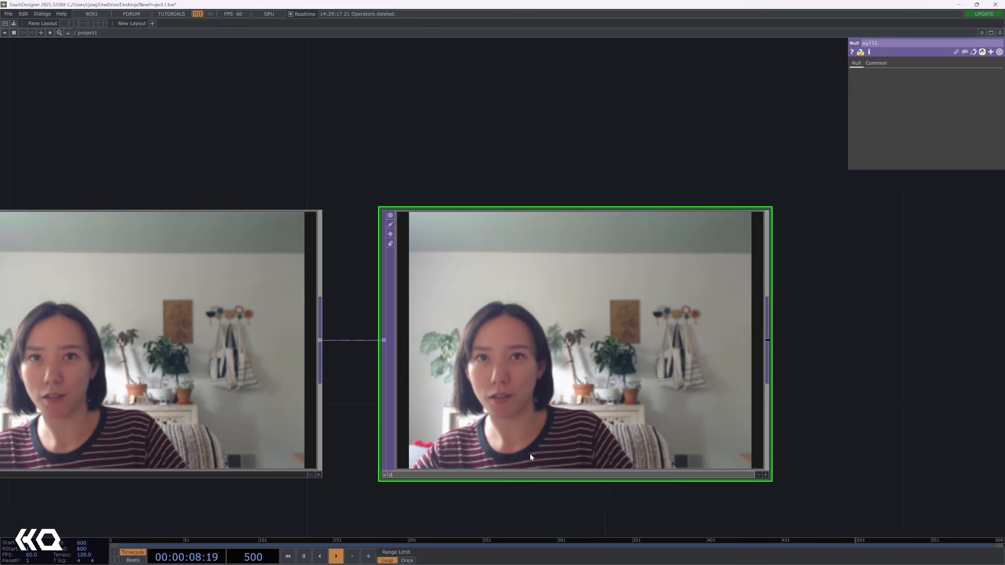
pyautogui.write('Input')
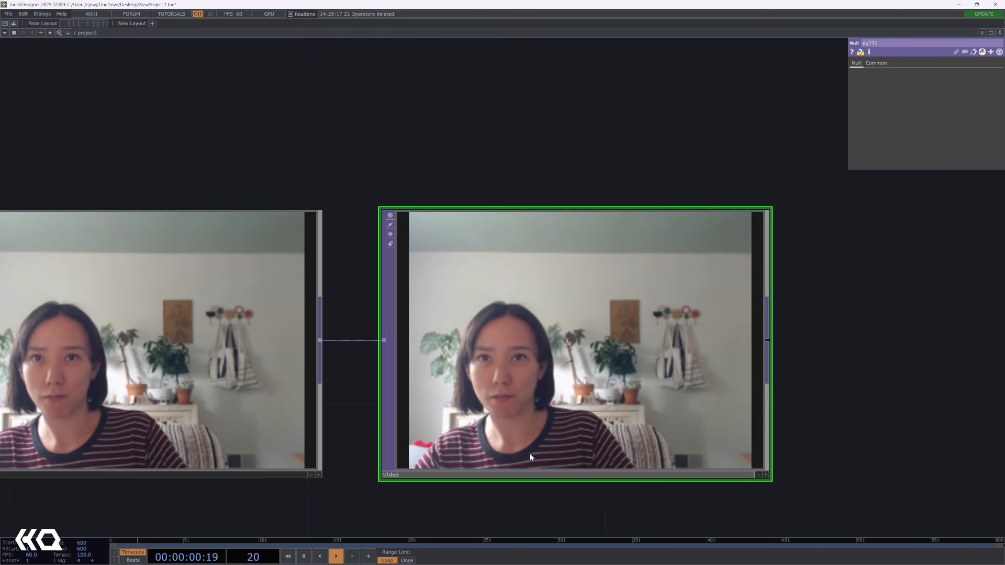
pyautogui.write('Null')
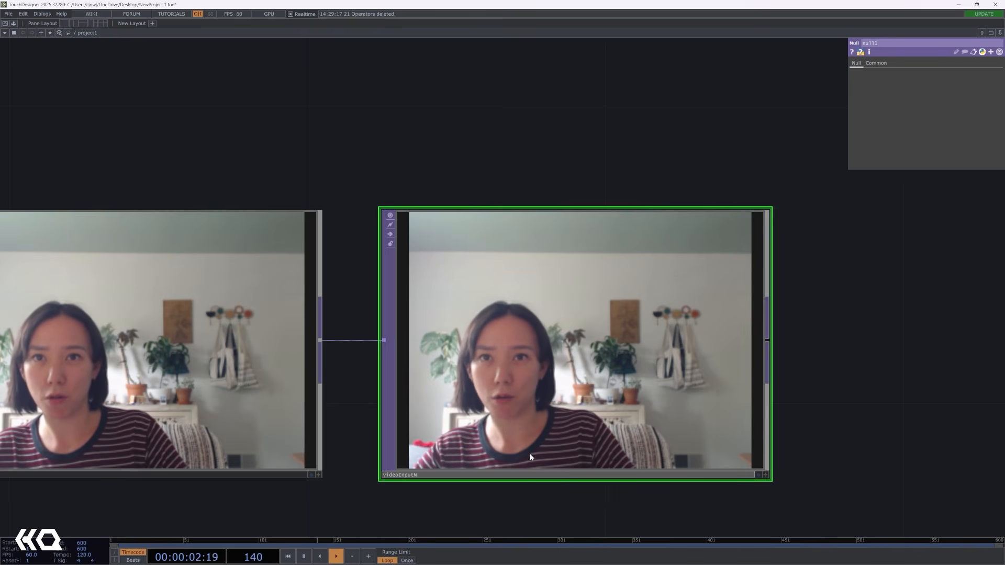
pyautogui.press('Return')
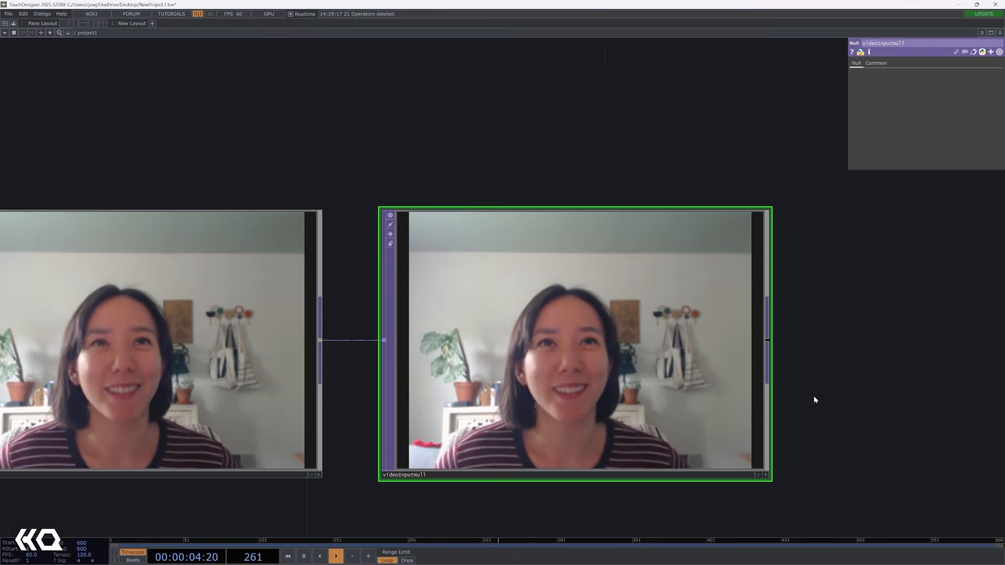
# Convert the videoInputNull image to points by adding a TOP to POP from its output
pyautogui.moveTo(786, 348); pyautogui.dragTo(499, 334)
pyautogui.rightClick(498, 334)
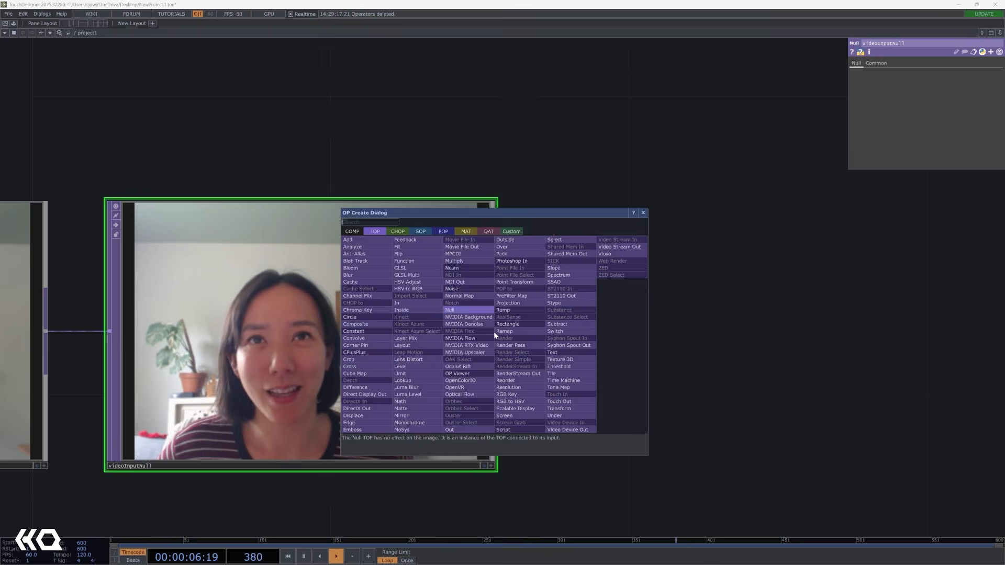
pyautogui.click(440, 232)
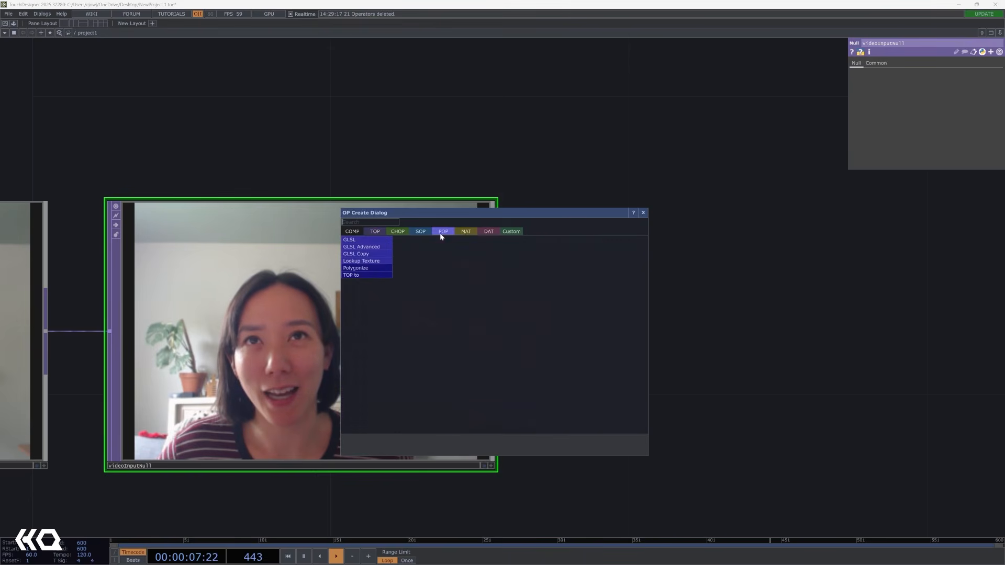
pyautogui.click(366, 275)
pyautogui.click(819, 350)
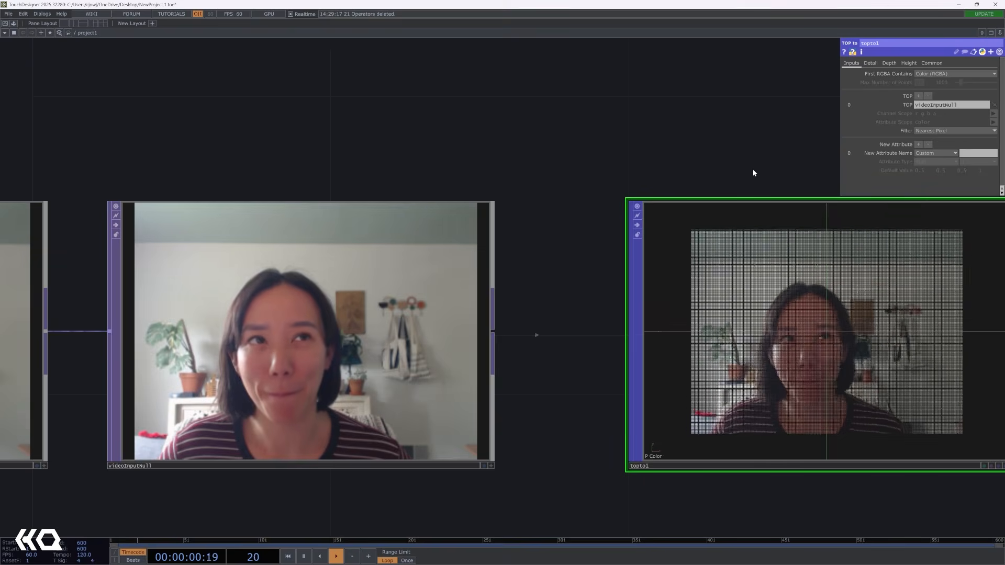
# Examine the point grid of topto1 up close and compare it with the TOP chain feeding it
pyautogui.moveTo(717, 172); pyautogui.dragTo(360, 168)
pyautogui.scroll(10, 440, 384)
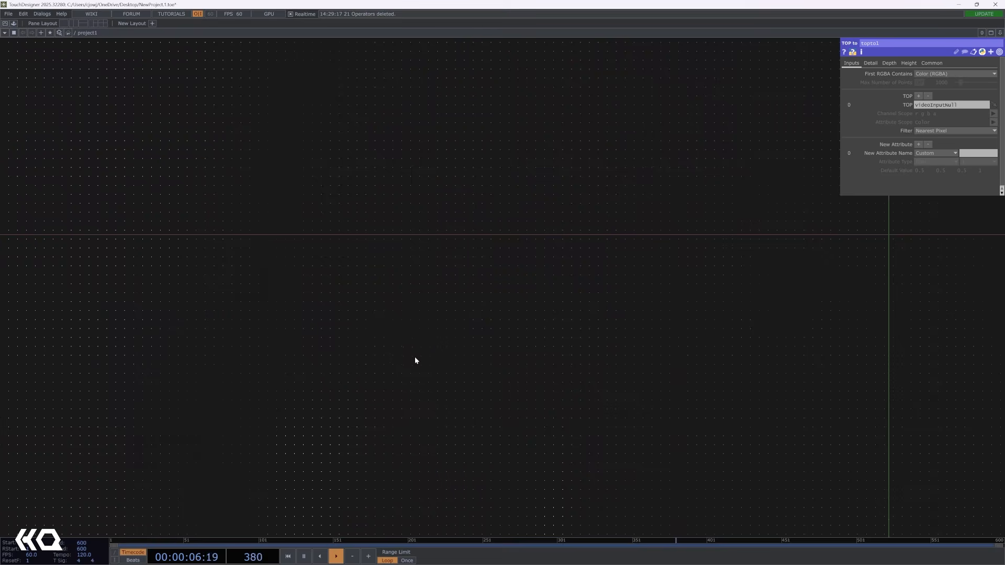
pyautogui.scroll(-10, 415, 357)
pyautogui.moveTo(465, 178); pyautogui.dragTo(578, 172)
pyautogui.scroll(-5, 578, 173)
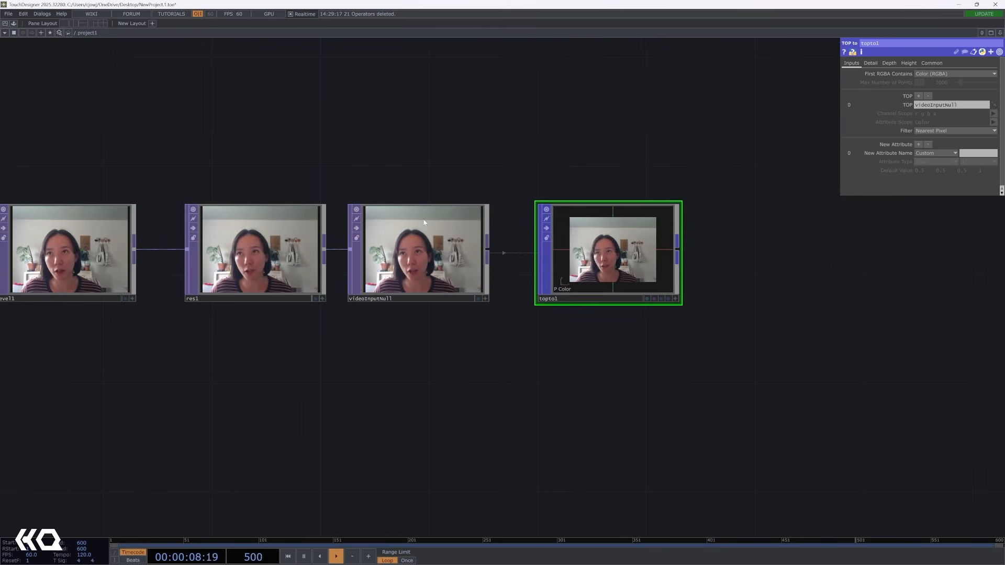
pyautogui.moveTo(234, 418); pyautogui.dragTo(461, 441)
pyautogui.scroll(-3, 482, 439)
pyautogui.scroll(12, 664, 343)
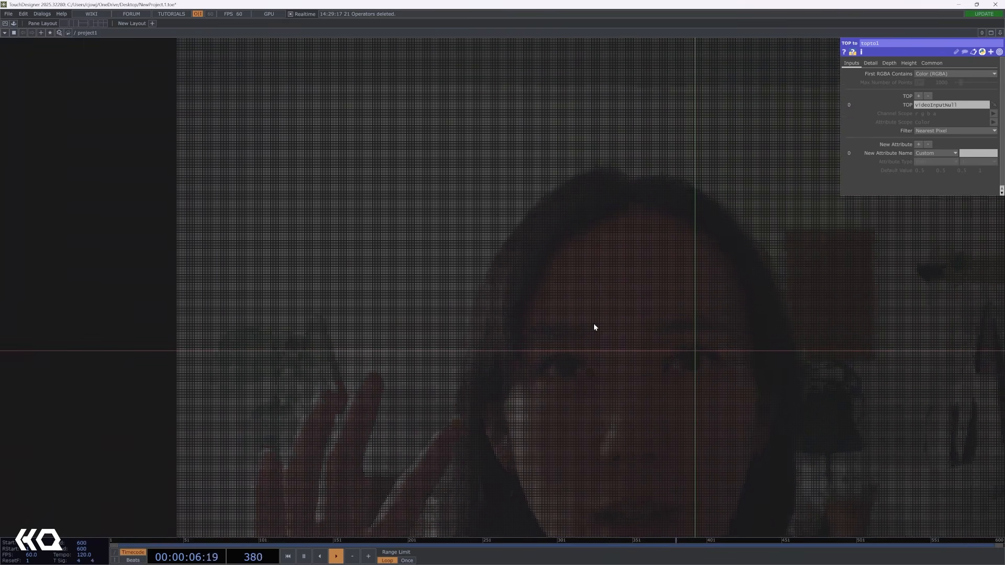
pyautogui.scroll(-12, 594, 326)
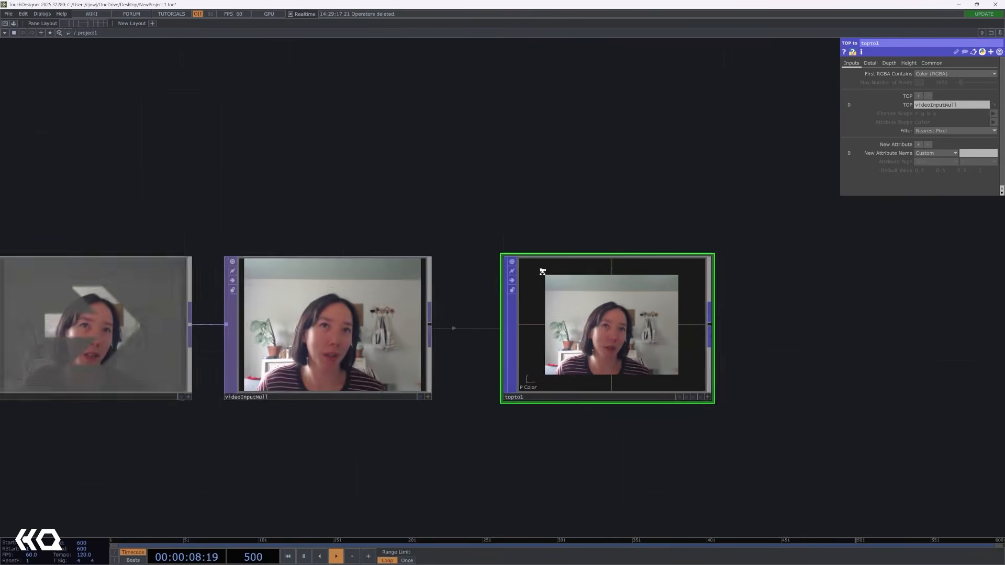
pyautogui.moveTo(598, 240); pyautogui.dragTo(667, 235)
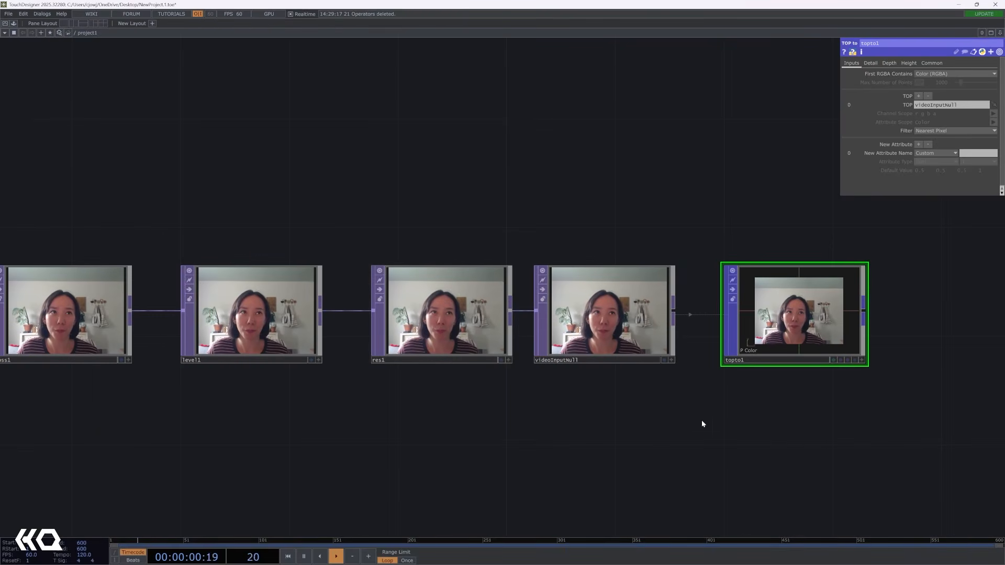
# Append a Random POP to the output of topto1
pyautogui.moveTo(626, 445); pyautogui.dragTo(412, 445)
pyautogui.scroll(8, 632, 354)
pyautogui.moveTo(621, 443); pyautogui.dragTo(502, 523)
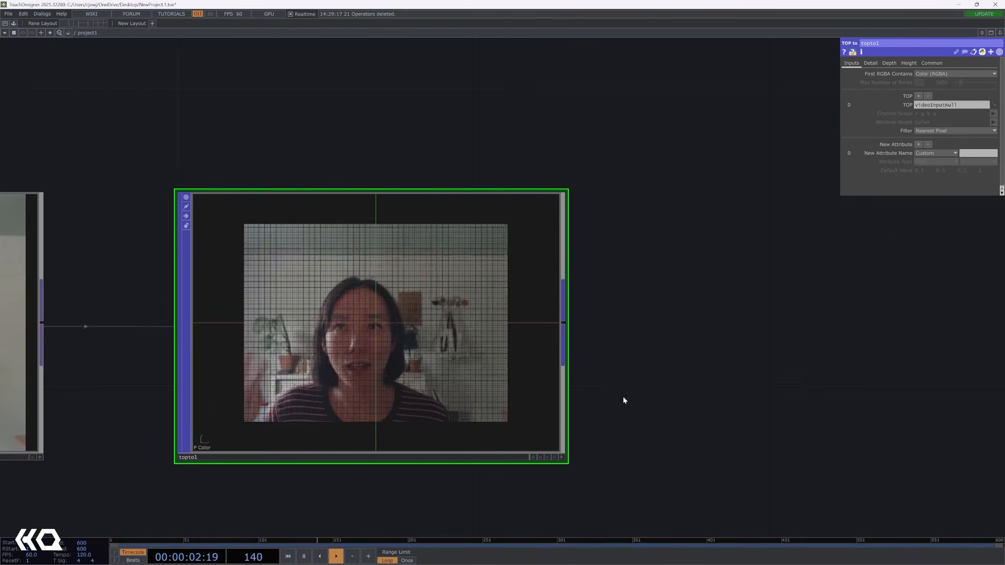
pyautogui.rightClick(564, 324)
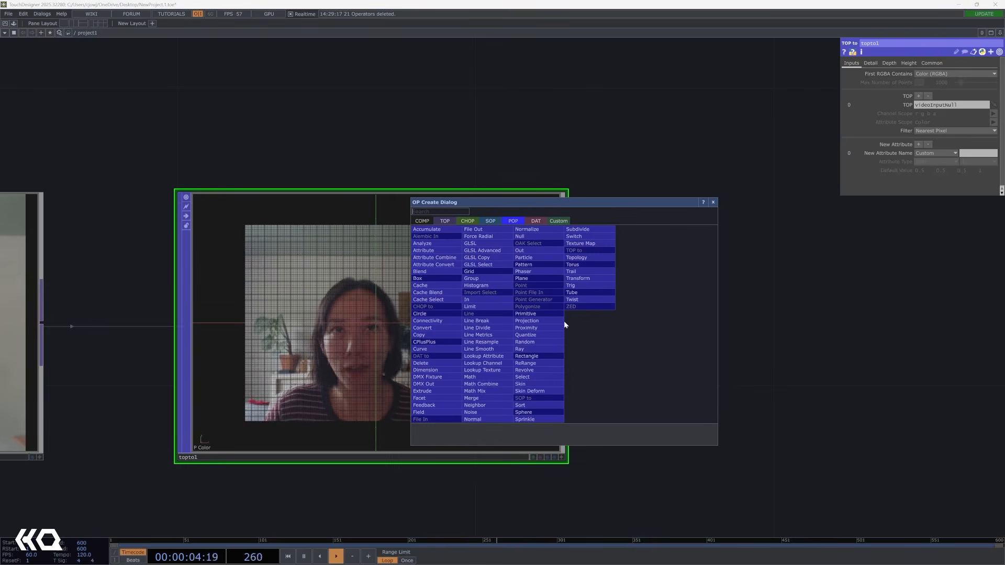
pyautogui.write('rand')
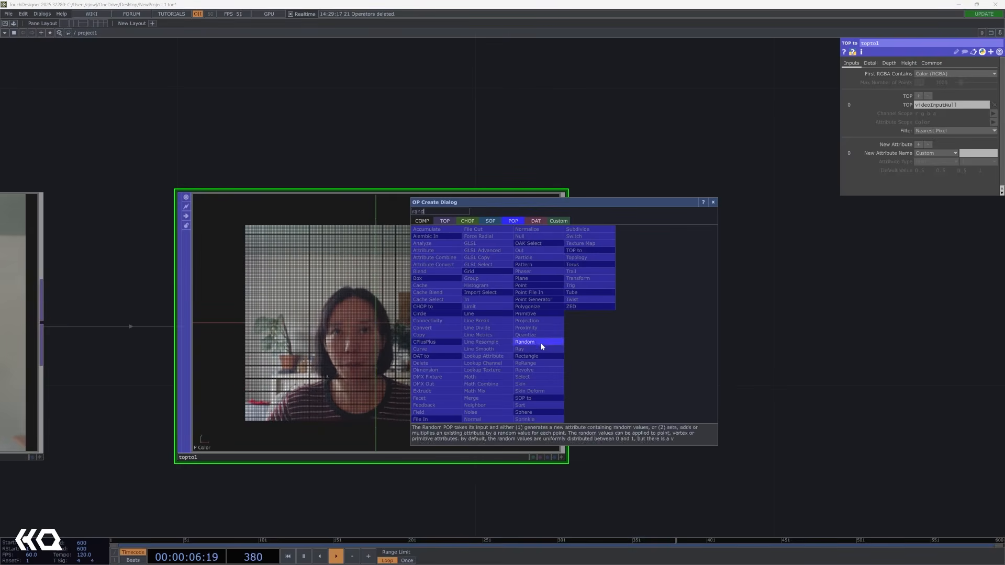
pyautogui.click(541, 343)
pyautogui.click(883, 332)
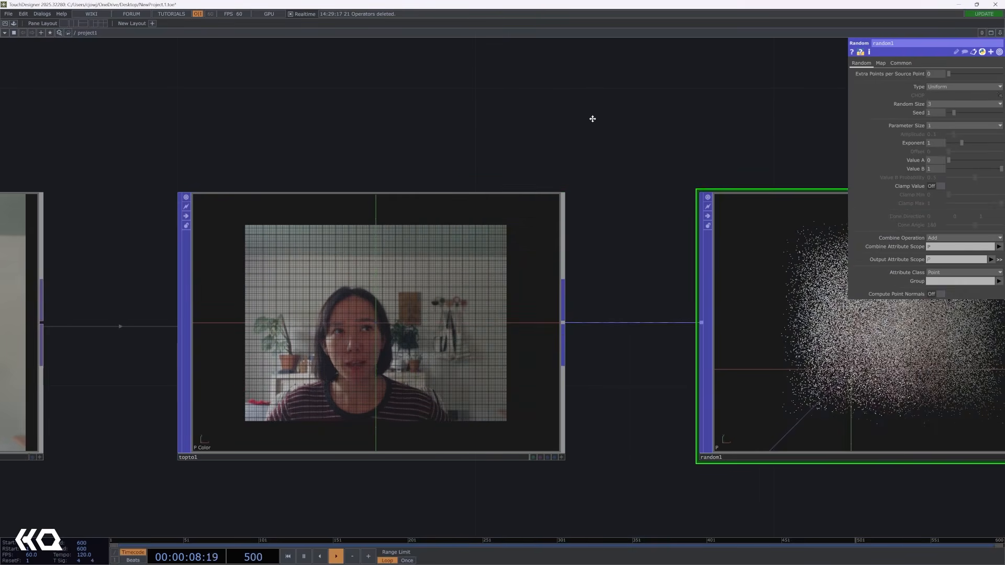
# Set the Type of random1 to Gaussian (Normal) and its Amplitude to .015
pyautogui.moveTo(631, 137); pyautogui.dragTo(209, 155)
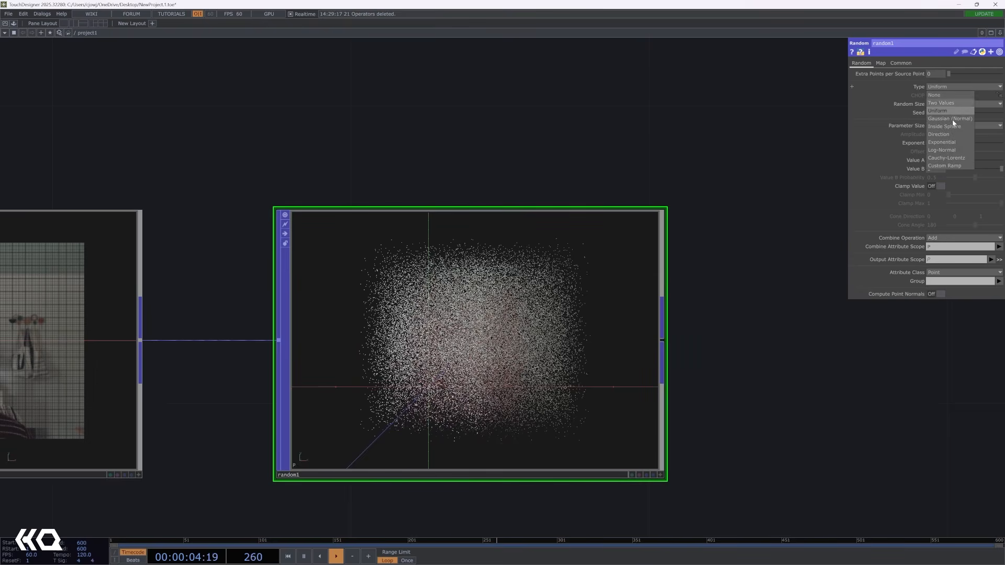
pyautogui.click(950, 118)
pyautogui.moveTo(757, 285); pyautogui.dragTo(824, 199)
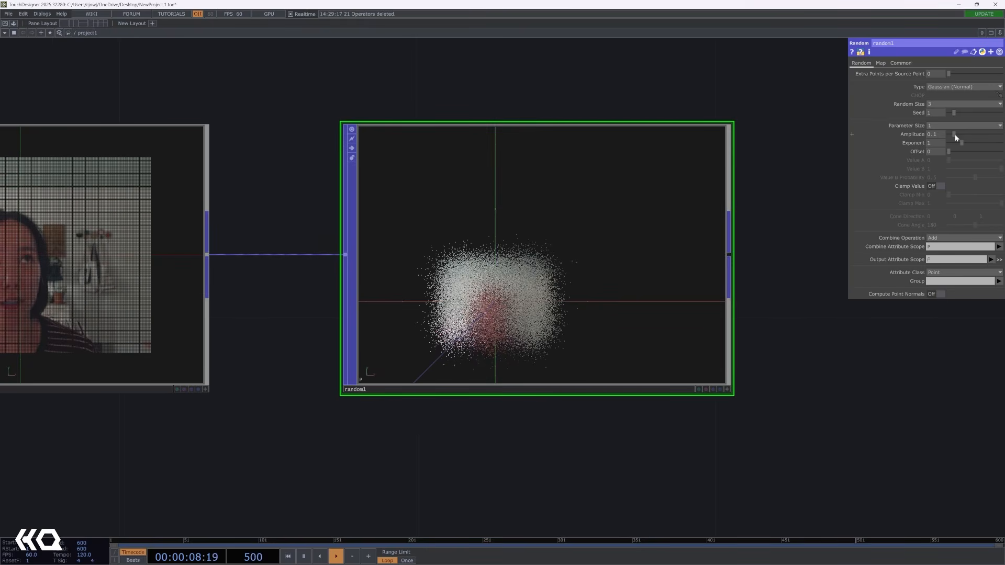
pyautogui.moveTo(955, 134); pyautogui.dragTo(952, 134)
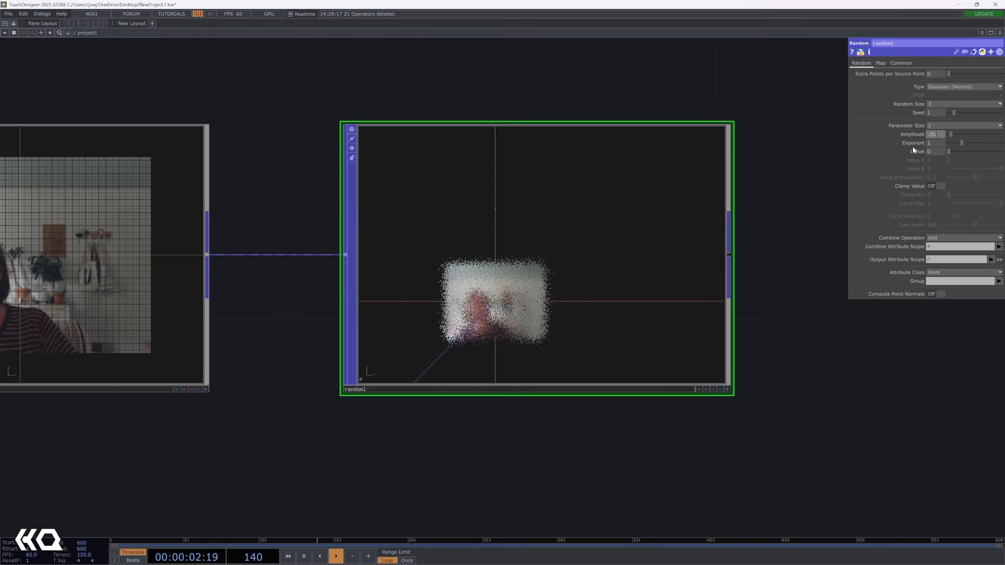
pyautogui.write('5')
pyautogui.press('Return')
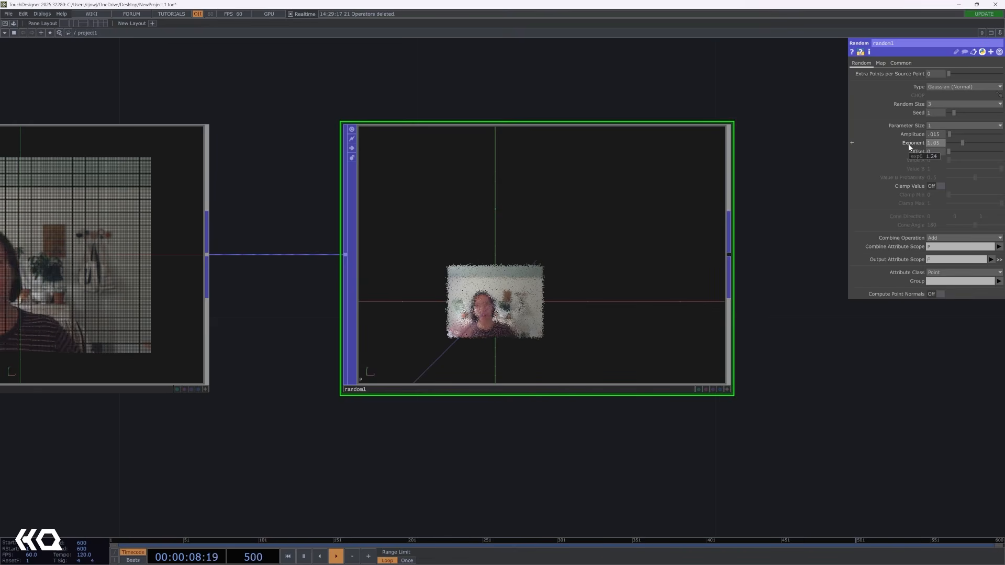
# Append a Noise POP to the output of random1
pyautogui.scroll(5, 719, 345)
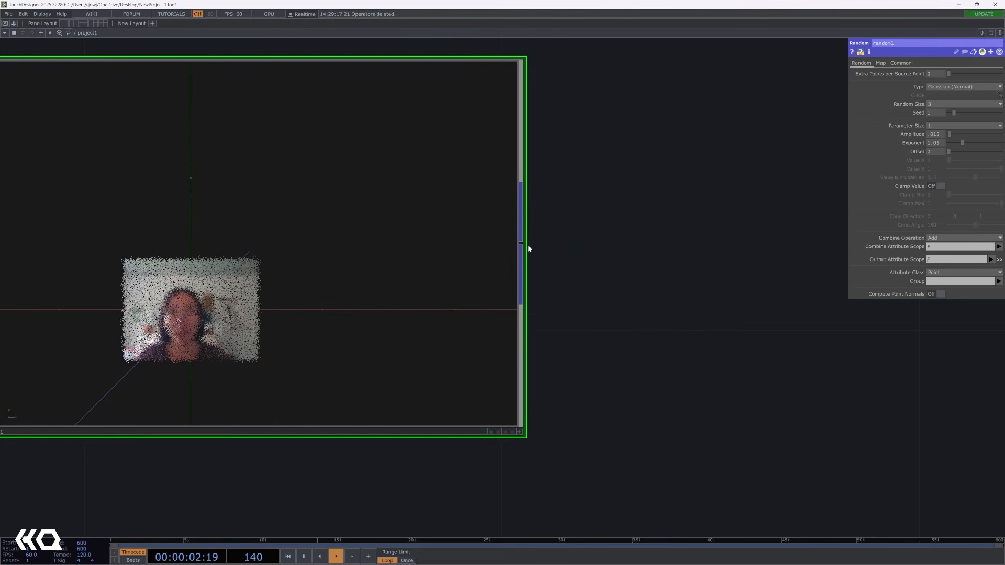
pyautogui.press('Tab')
pyautogui.write('noise')
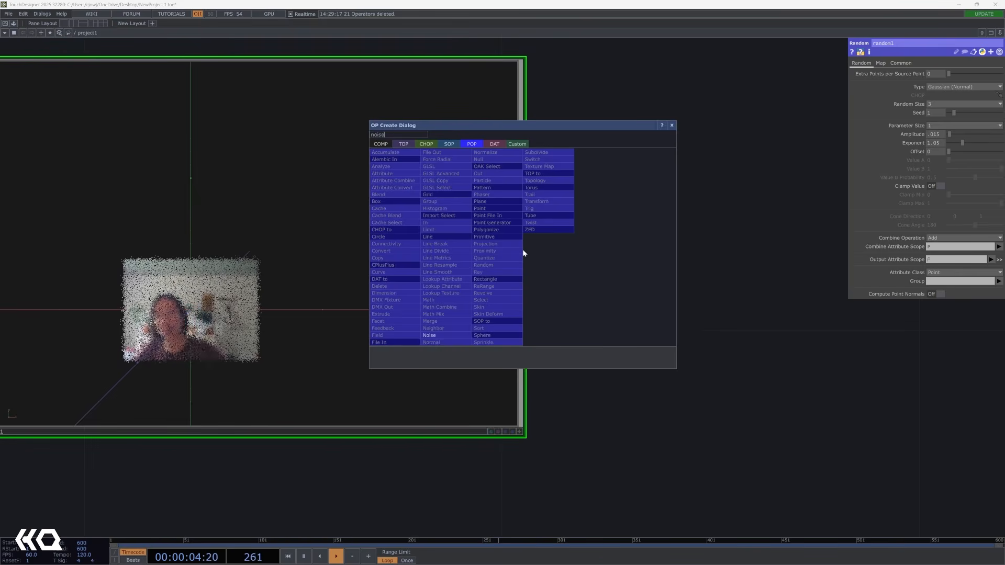
pyautogui.click(426, 335)
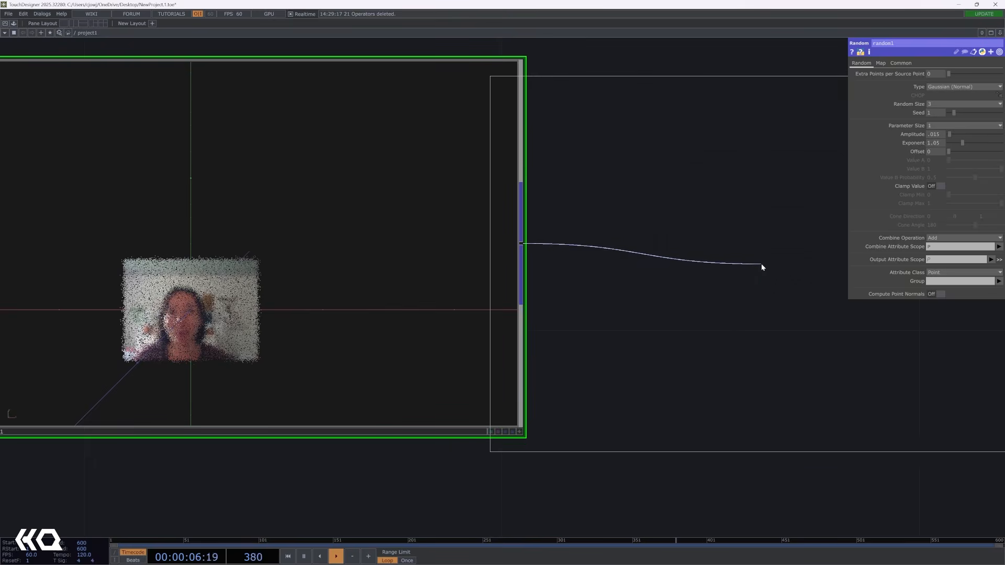
pyautogui.click(699, 266)
pyautogui.moveTo(713, 459); pyautogui.dragTo(453, 457)
# Set noise1's Period to 1.33, Harmonic Spread to 2.2, Amplitude to 0.054 and Exponent to 1.06
pyautogui.moveTo(573, 319); pyautogui.dragTo(678, 317)
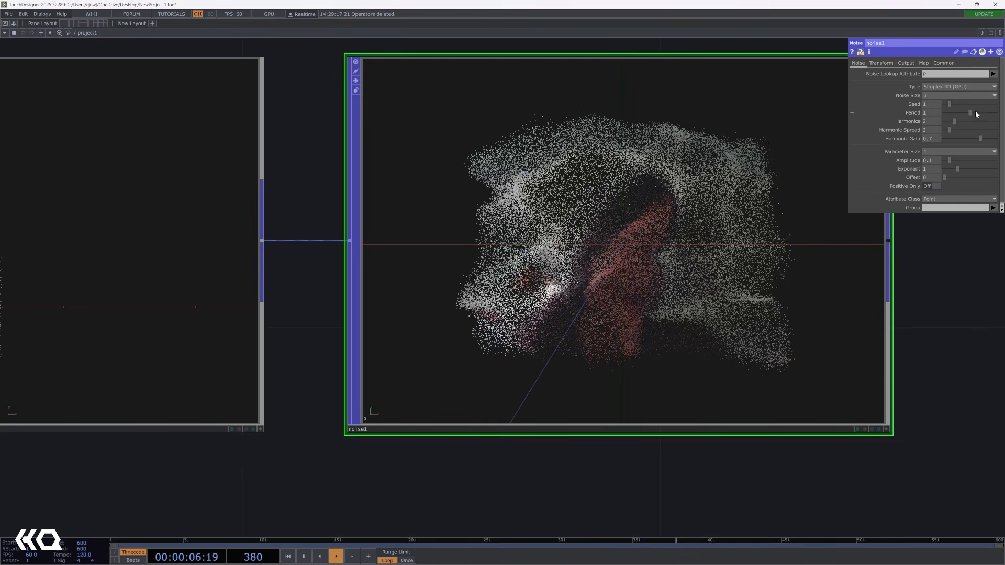
pyautogui.moveTo(976, 114); pyautogui.dragTo(980, 115)
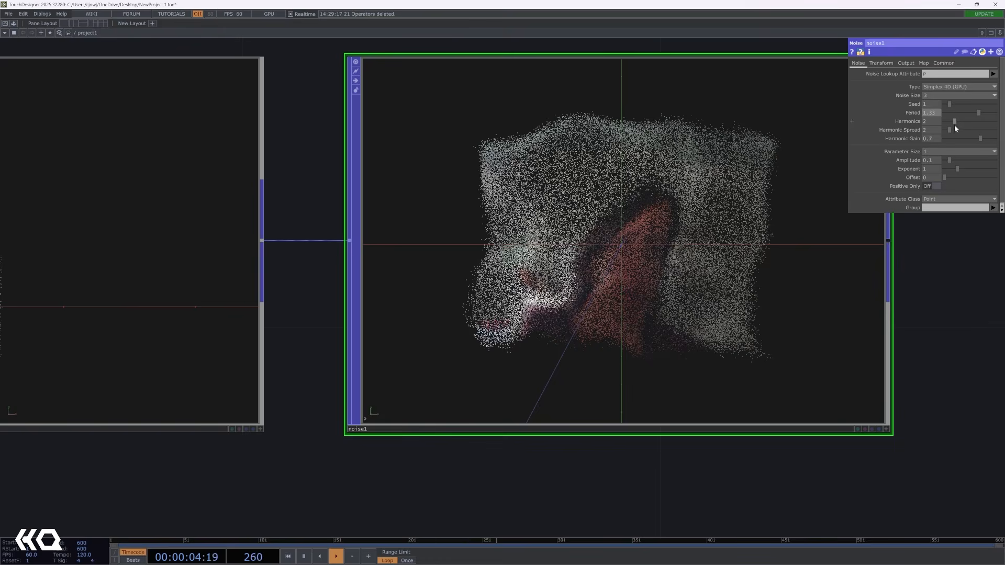
pyautogui.moveTo(951, 131); pyautogui.dragTo(951, 131)
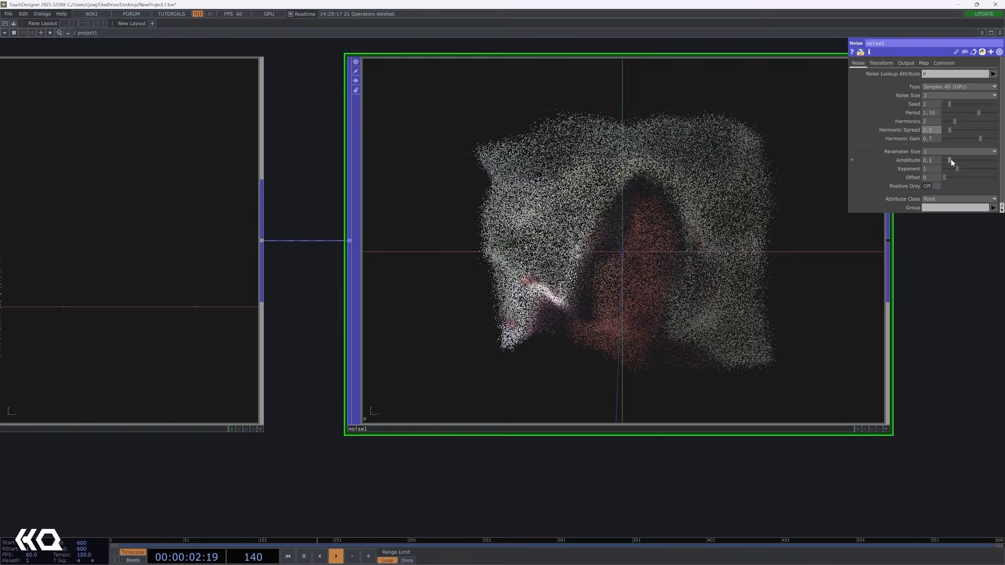
pyautogui.moveTo(950, 159); pyautogui.dragTo(963, 168)
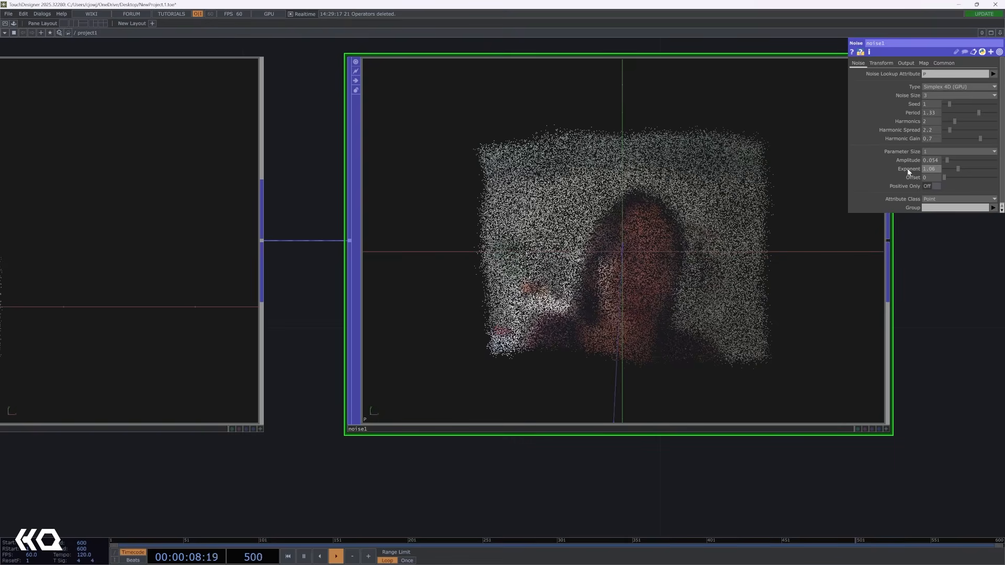
# Animate noise1 by setting its Translate 4D to the expression absTime.seconds*.1
pyautogui.click(886, 64)
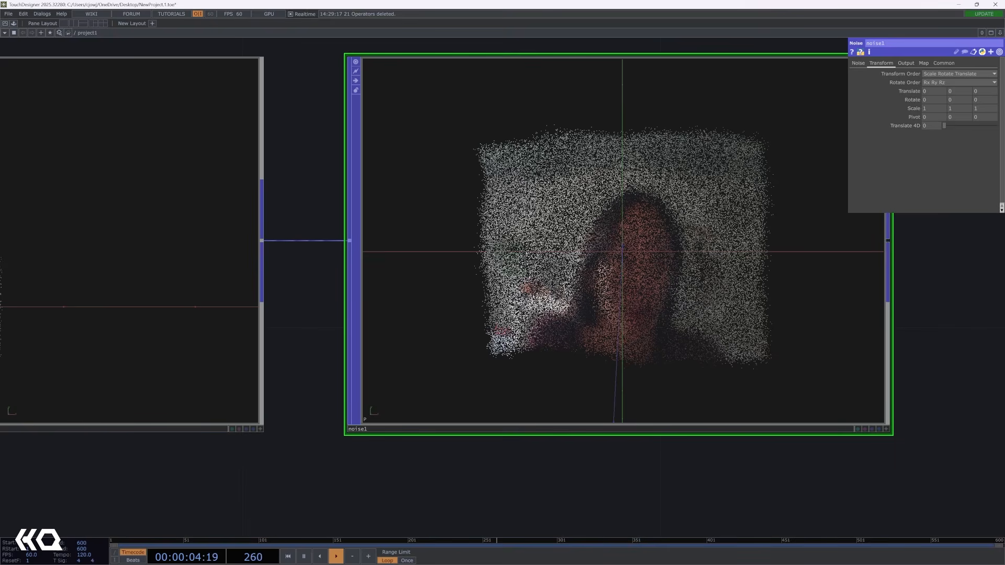
pyautogui.click(904, 126)
pyautogui.click(954, 136)
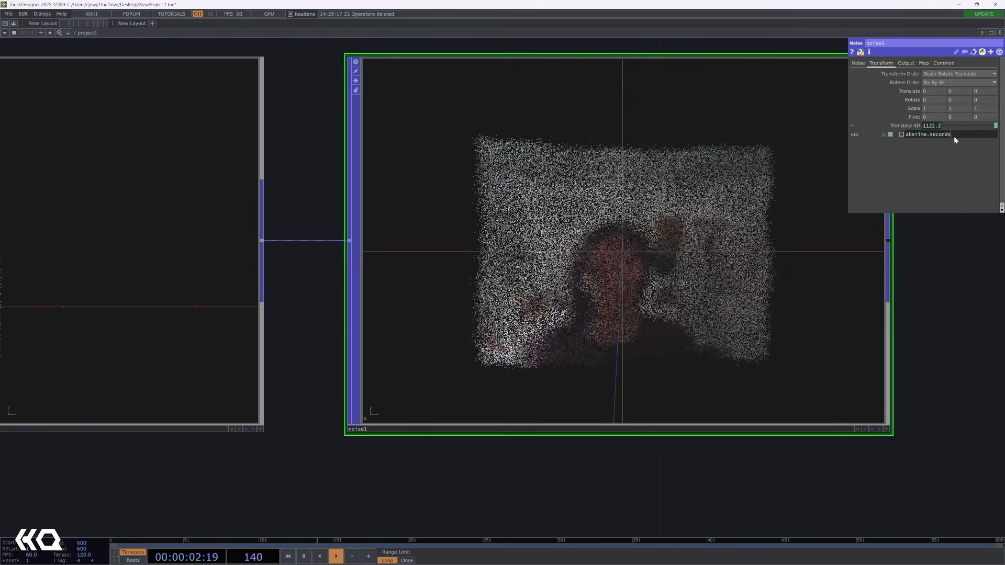
pyautogui.write('*.1')
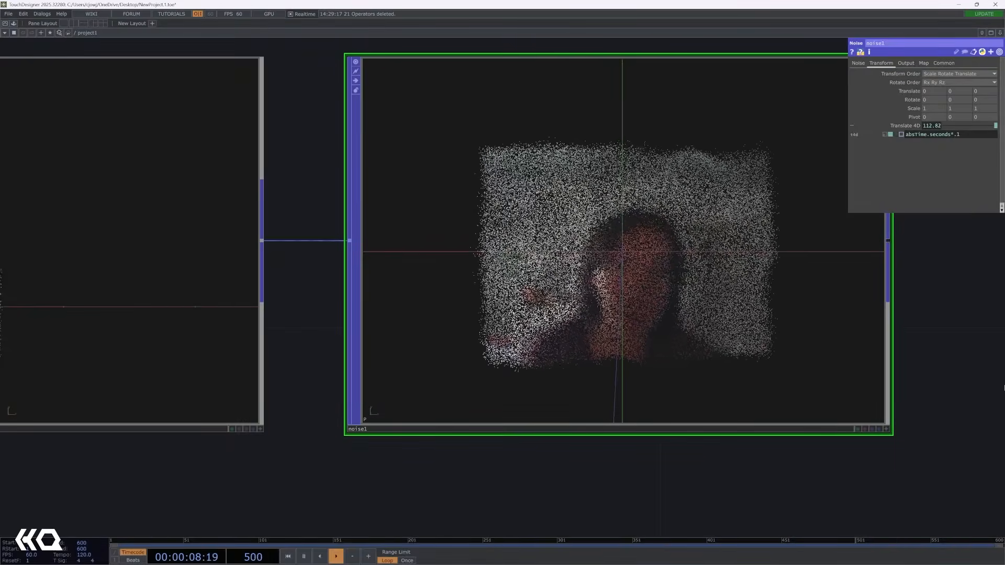
# Set the Period of noise1 to 1.02
pyautogui.moveTo(890, 392); pyautogui.dragTo(738, 404)
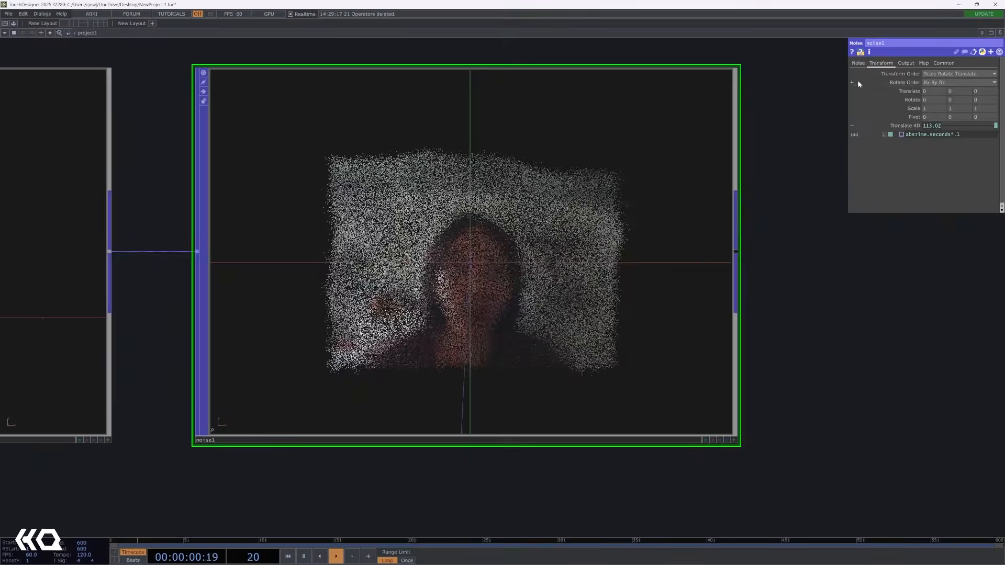
pyautogui.click(859, 63)
pyautogui.moveTo(978, 113); pyautogui.dragTo(957, 123)
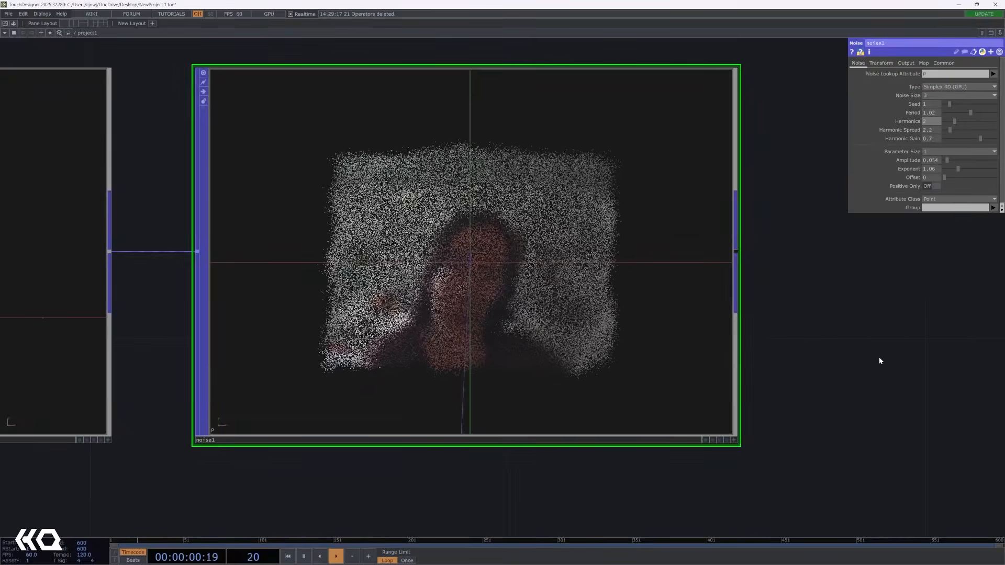
# Append a Trail POP to the output of noise1 and view its streaks
pyautogui.moveTo(879, 359); pyautogui.dragTo(669, 377)
pyautogui.rightClick(526, 270)
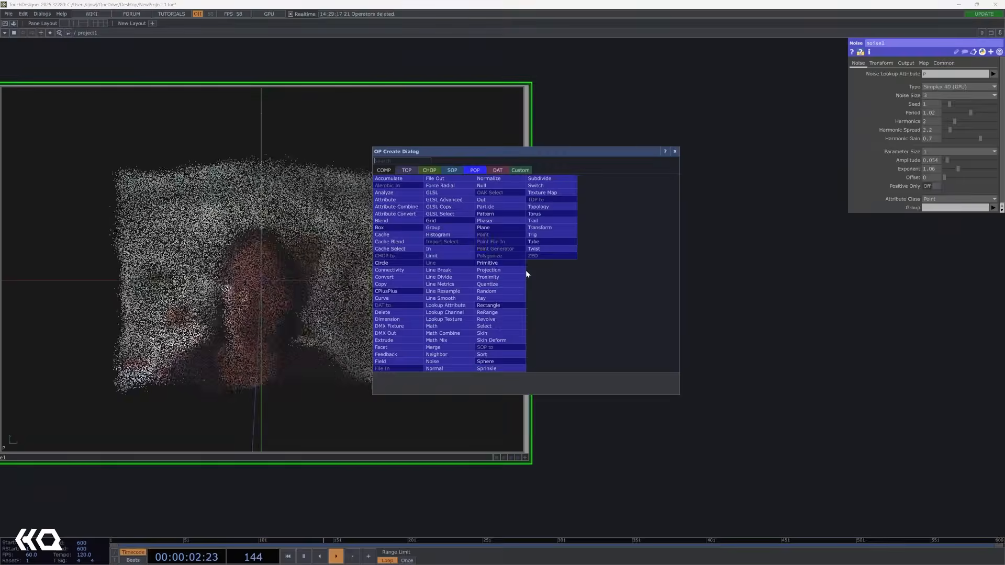
pyautogui.write('tra')
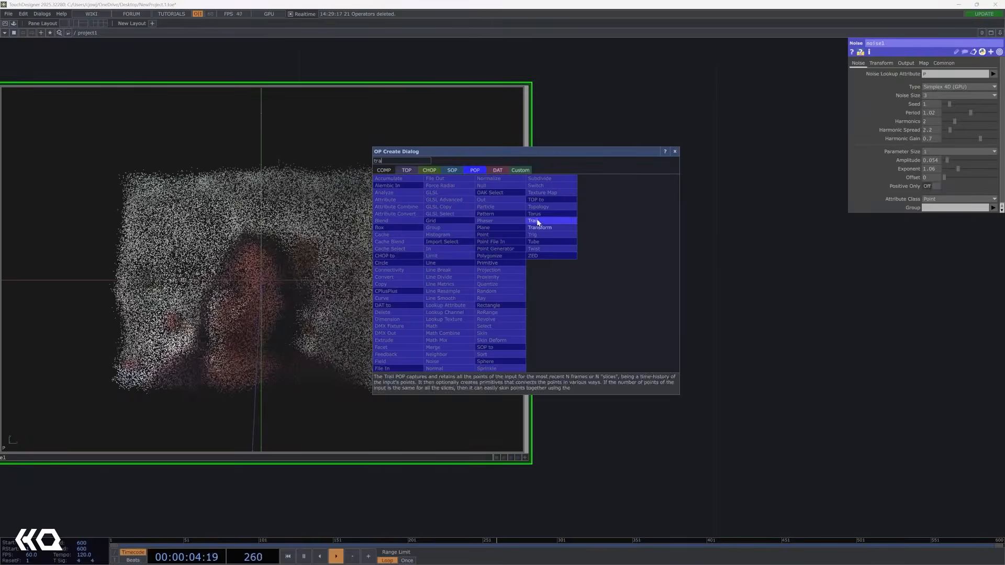
pyautogui.click(533, 221)
pyautogui.click(778, 271)
pyautogui.moveTo(778, 514); pyautogui.dragTo(621, 530)
pyautogui.moveTo(664, 386); pyautogui.dragTo(722, 387)
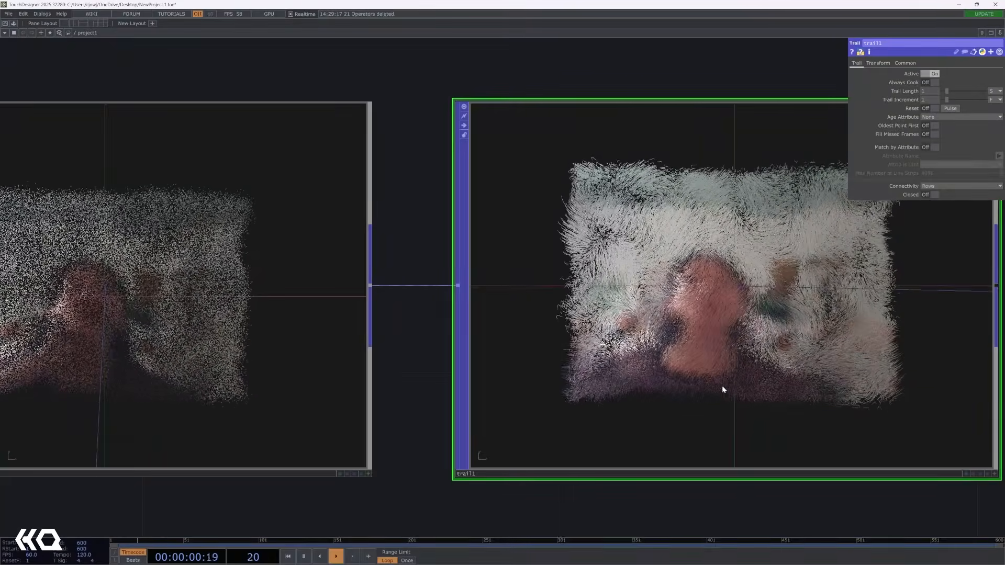
# Set trail1's Trail Length to 2.11 seconds and its Trail Increment to 1.83 frames
pyautogui.moveTo(784, 511); pyautogui.dragTo(660, 496)
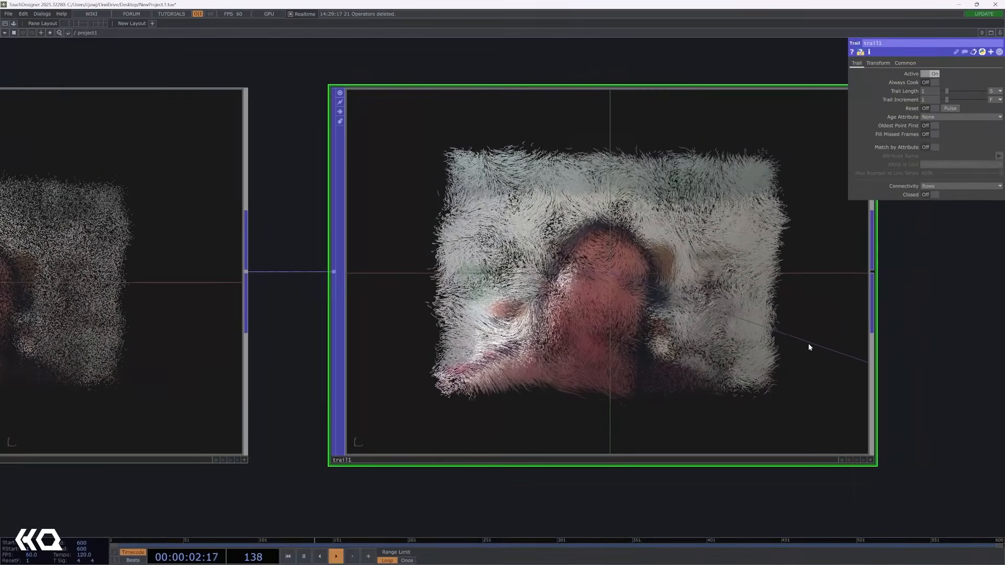
pyautogui.moveTo(954, 90); pyautogui.dragTo(951, 99)
pyautogui.click(951, 91)
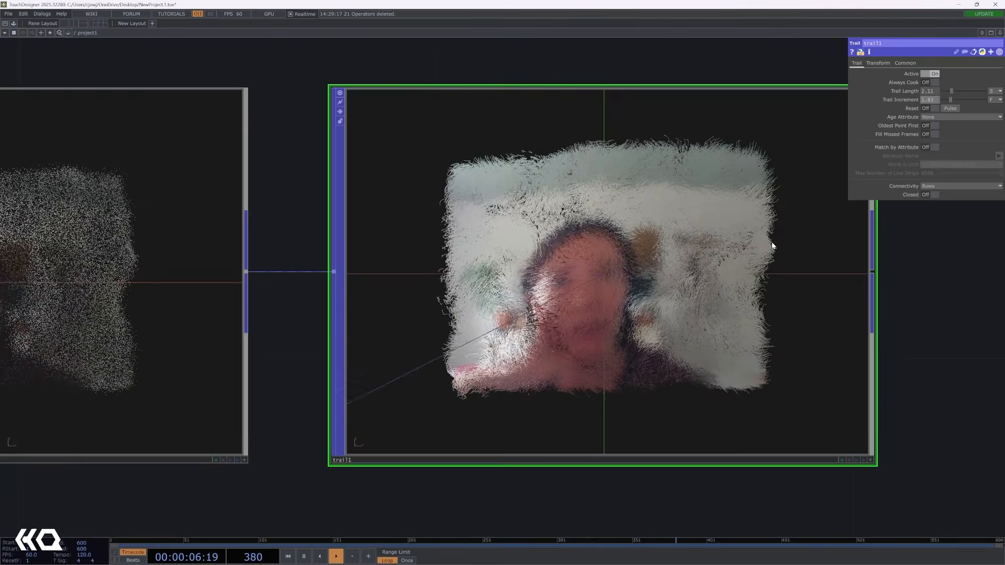
# Bypass res1 to check the frame rate and the trail1 result at full input resolution
pyautogui.scroll(-4, 947, 319)
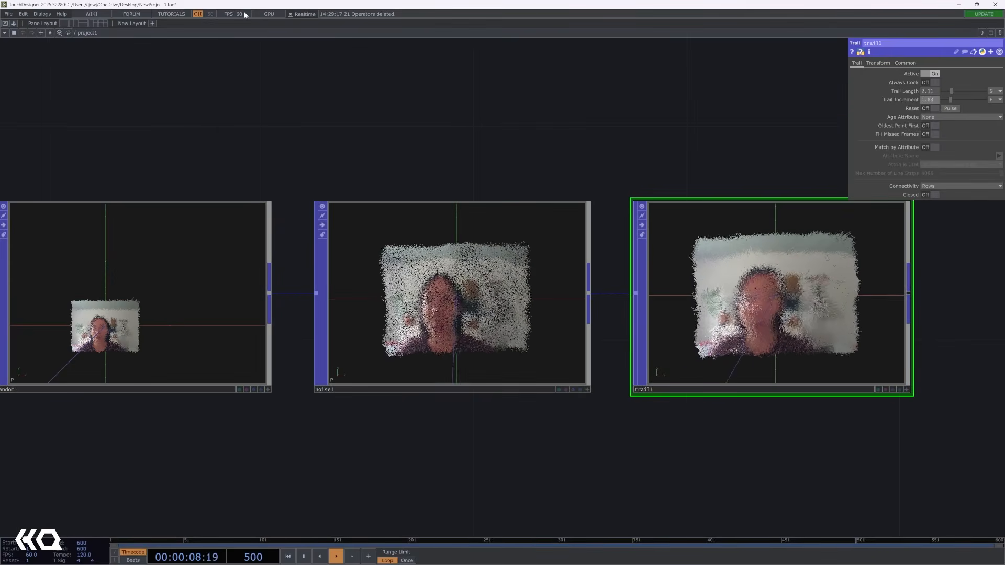
pyautogui.scroll(-10, 230, 209)
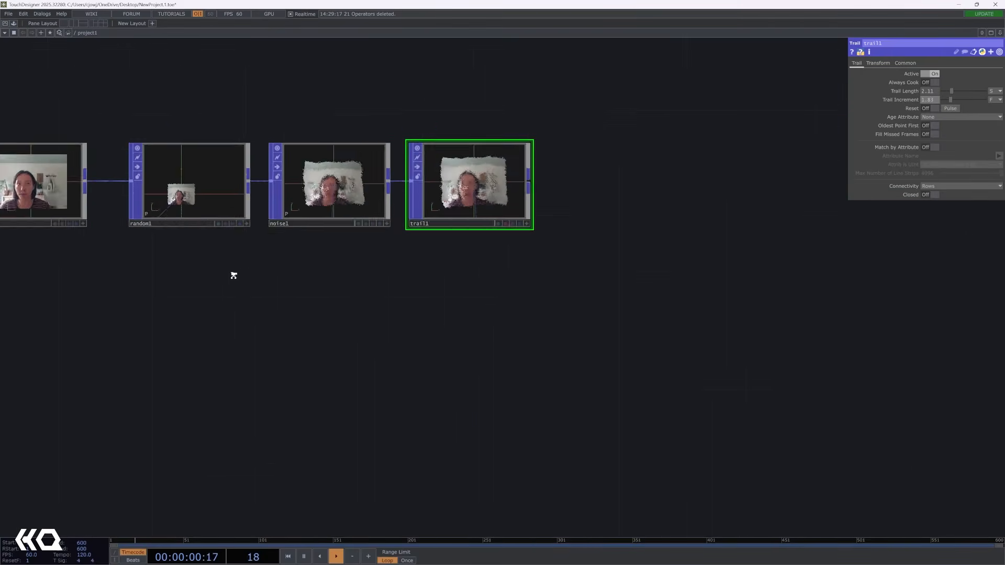
pyautogui.scroll(10, 525, 370)
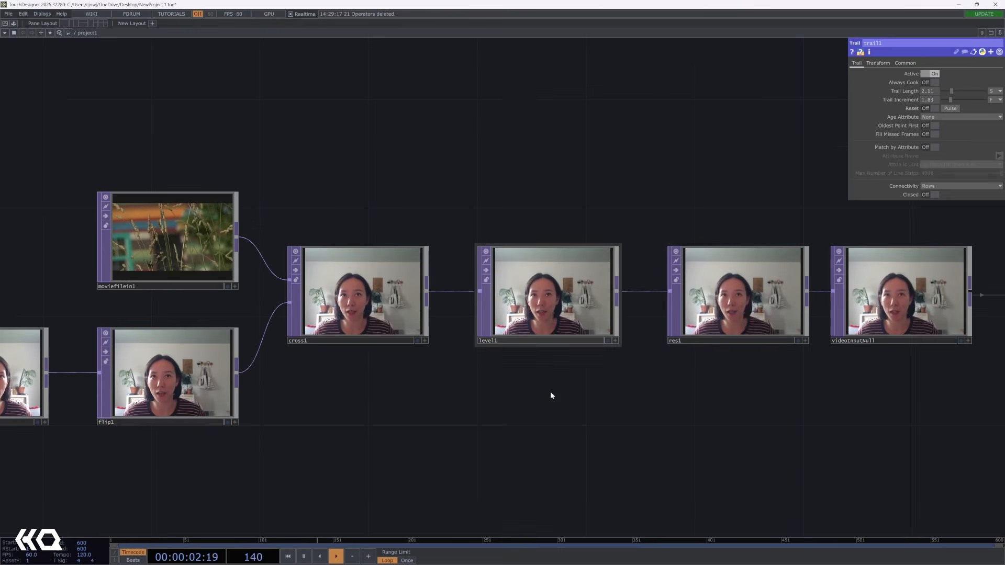
pyautogui.click(676, 271)
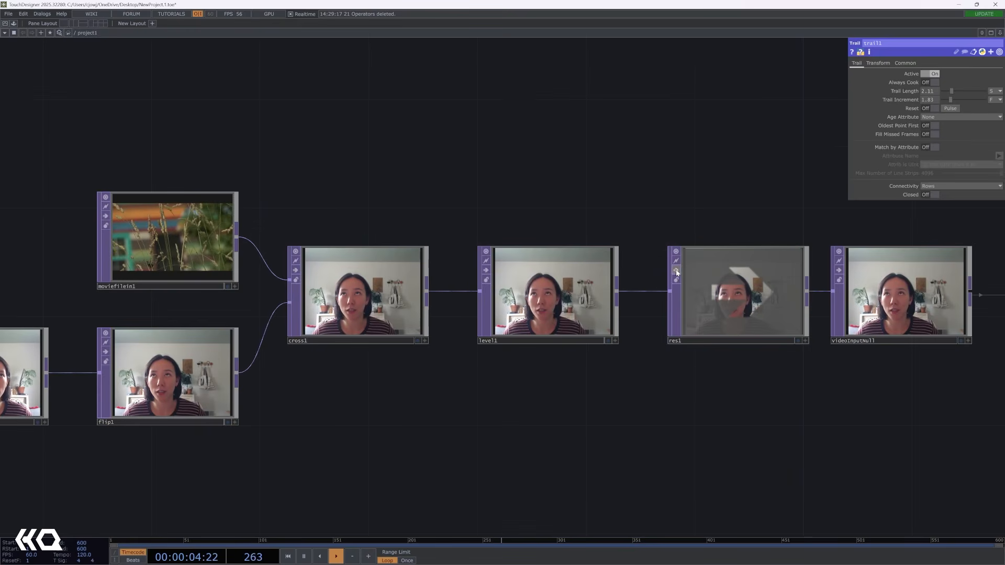
pyautogui.moveTo(379, 150); pyautogui.dragTo(157, 141)
pyautogui.moveTo(323, 143); pyautogui.dragTo(145, 137)
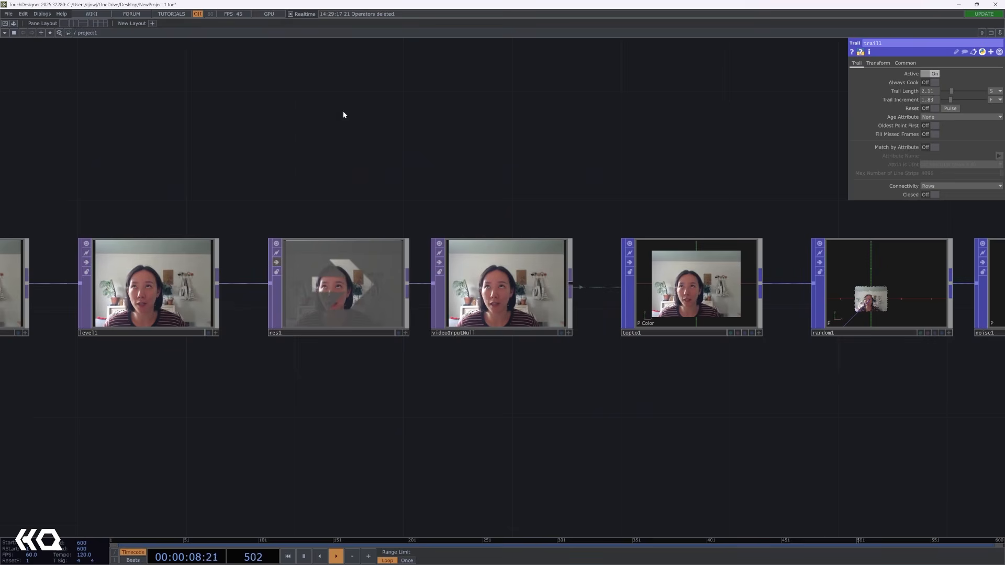
pyautogui.scroll(-6, 512, 229)
pyautogui.moveTo(428, 211); pyautogui.dragTo(304, 240)
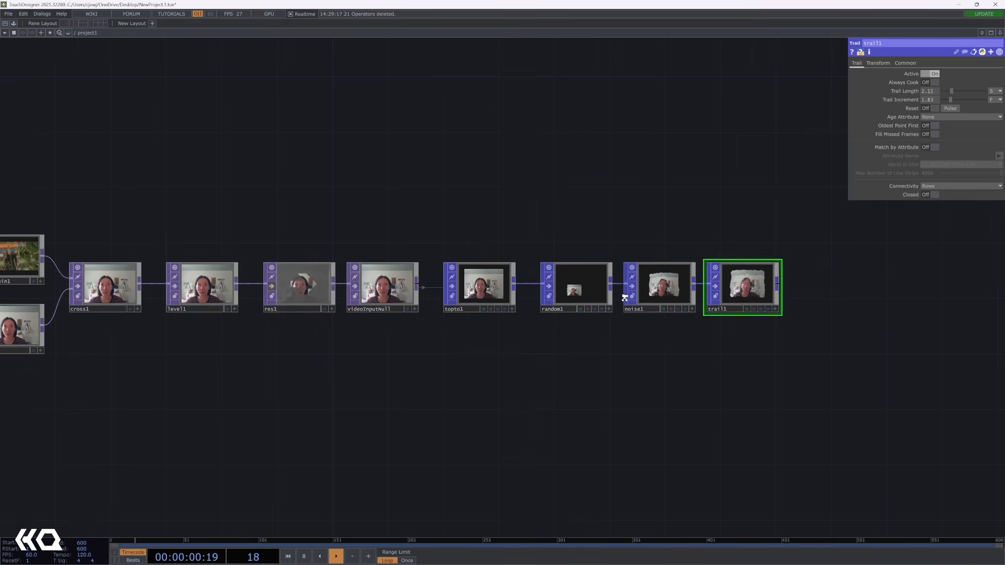
pyautogui.scroll(3, 627, 298)
pyautogui.moveTo(733, 371); pyautogui.dragTo(889, 384)
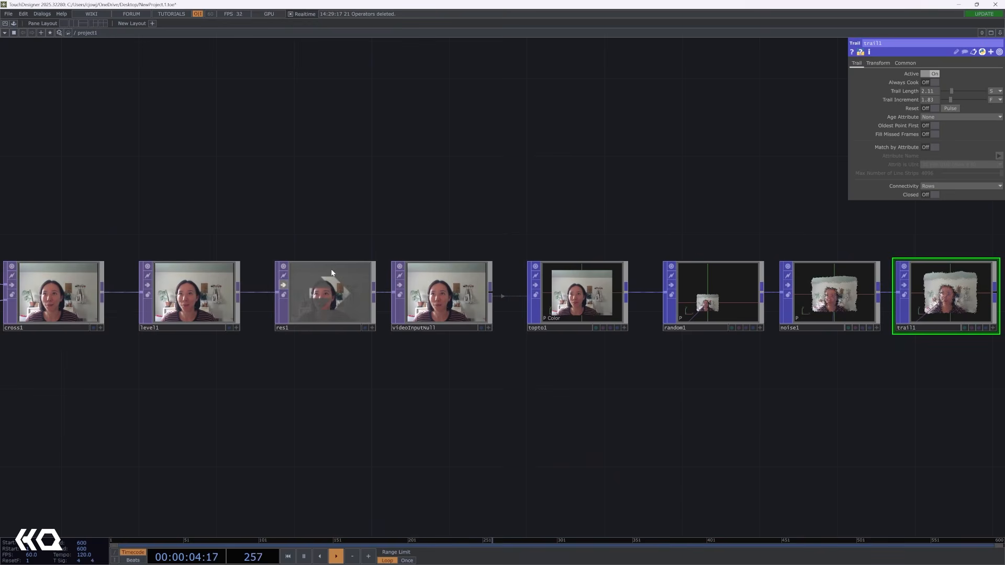
# Compare trail1 and the frame rate with res1 active and bypassed, ending with res1 active
pyautogui.scroll(6, 304, 295)
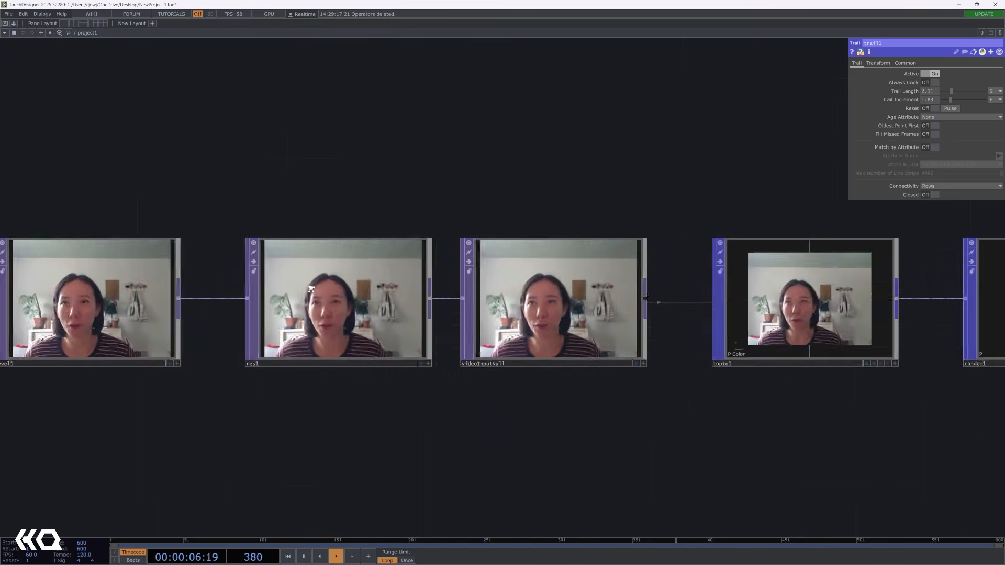
pyautogui.scroll(-4, 341, 314)
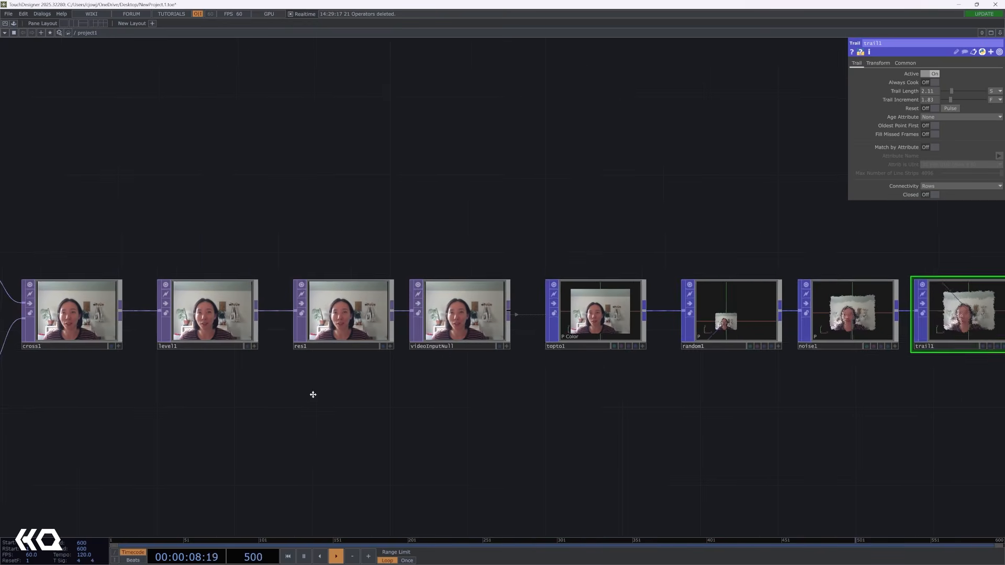
pyautogui.moveTo(312, 394); pyautogui.dragTo(275, 391)
pyautogui.moveTo(222, 363); pyautogui.dragTo(188, 362)
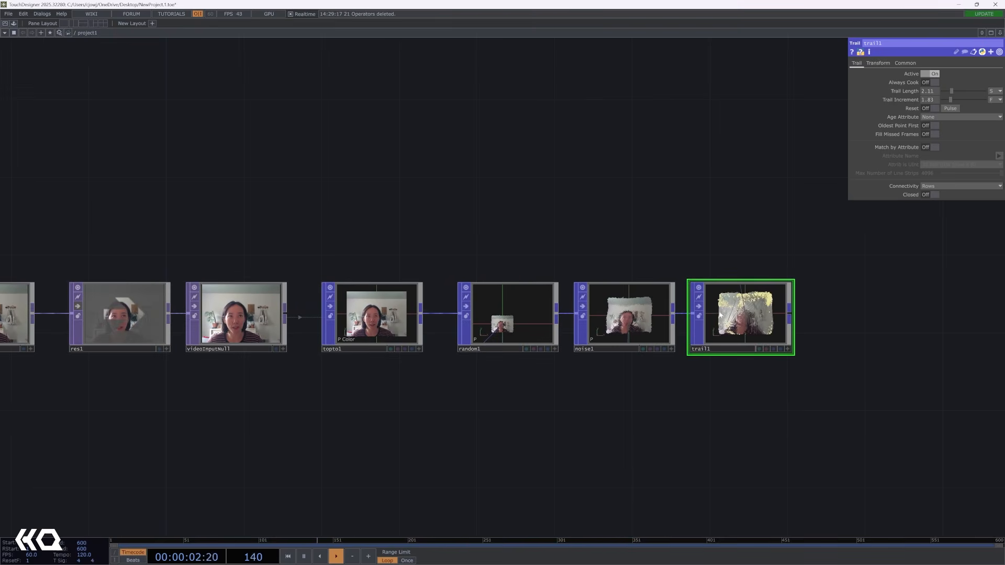
pyautogui.scroll(5, 704, 306)
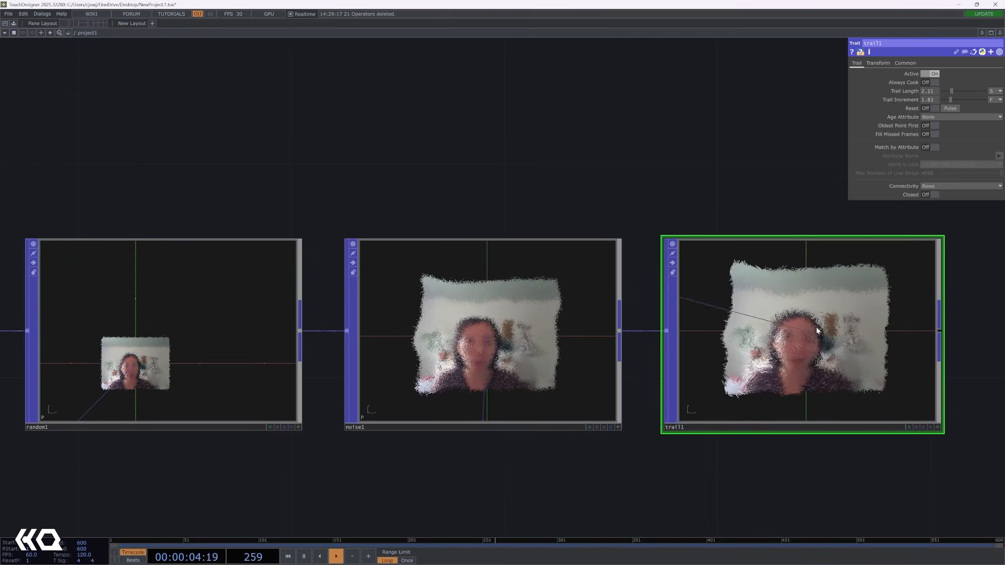
pyautogui.scroll(-4, 765, 338)
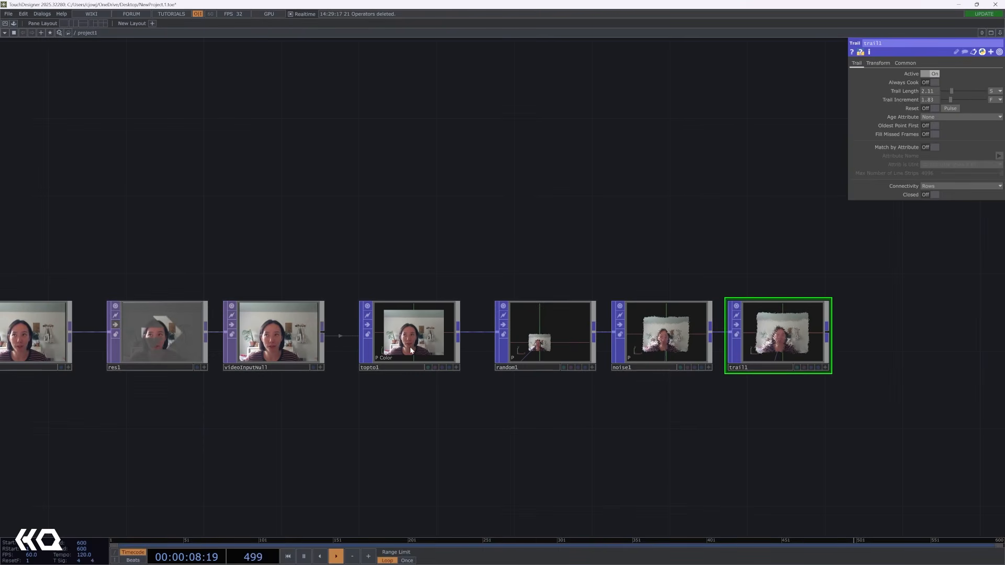
pyautogui.click(114, 326)
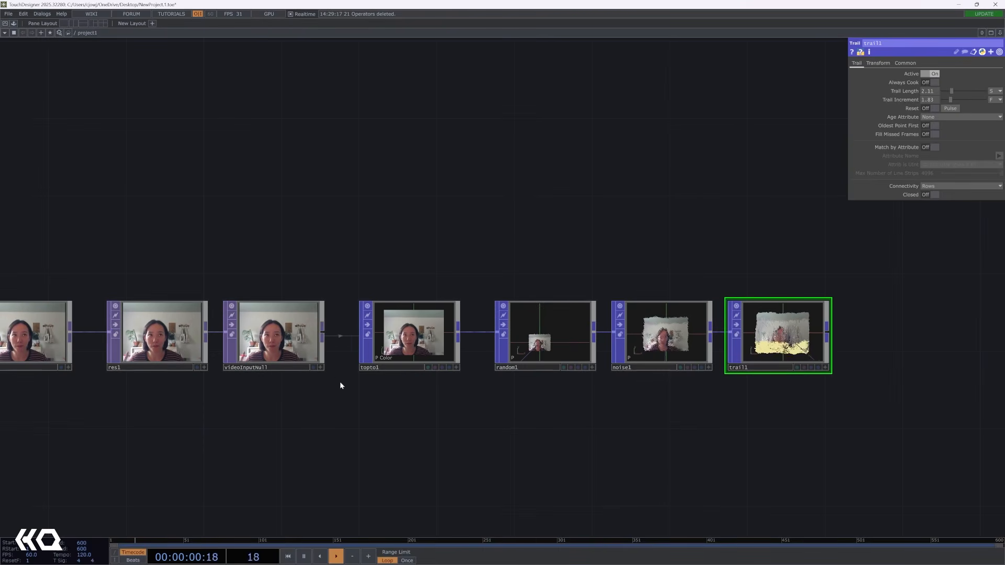
# Append a Geometry COMP to the output of trail1
pyautogui.moveTo(366, 427); pyautogui.dragTo(81, 427)
pyautogui.scroll(4, 563, 341)
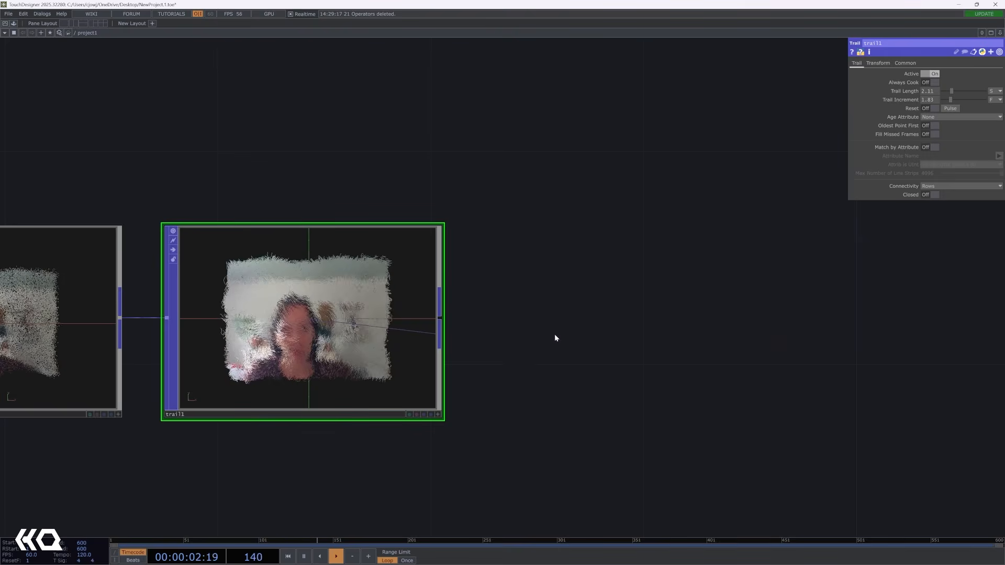
pyautogui.moveTo(516, 336); pyautogui.dragTo(466, 344)
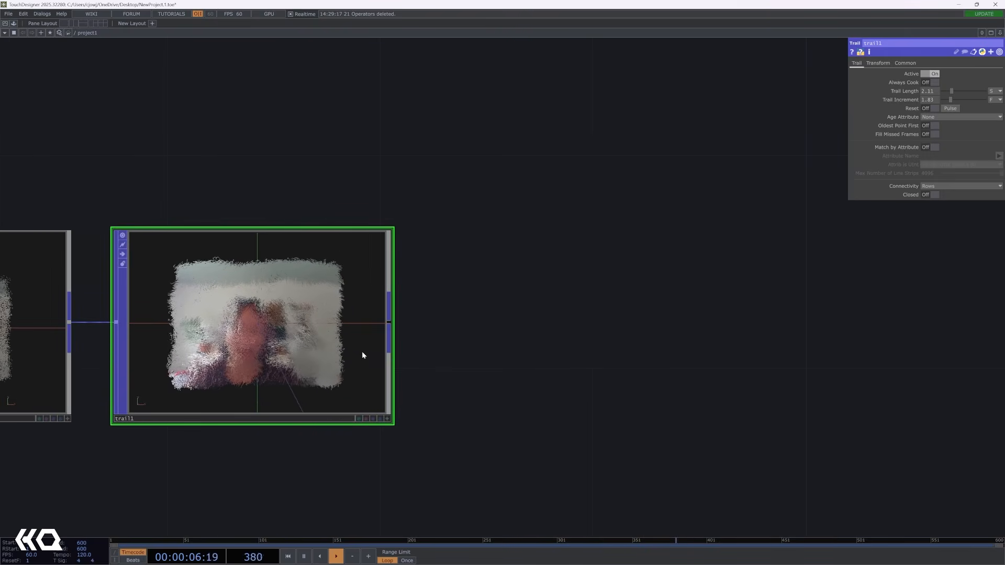
pyautogui.rightClick(389, 324)
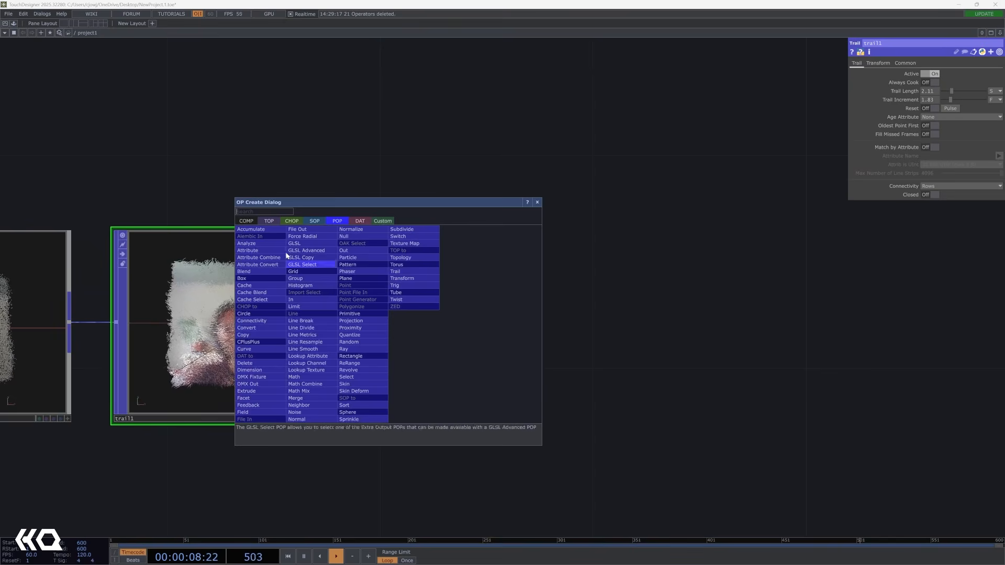
pyautogui.click(247, 221)
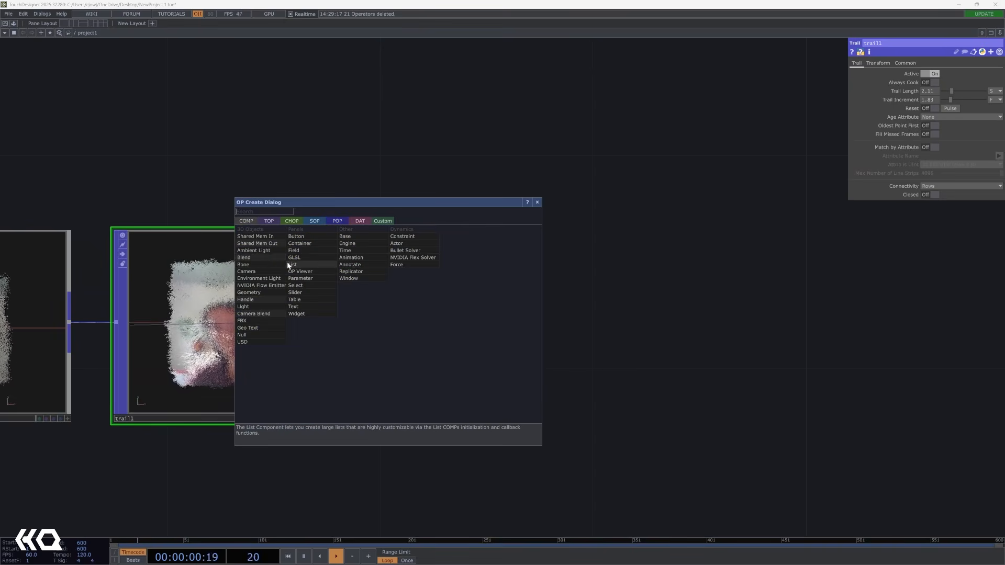
pyautogui.write('ge')
pyautogui.click(259, 294)
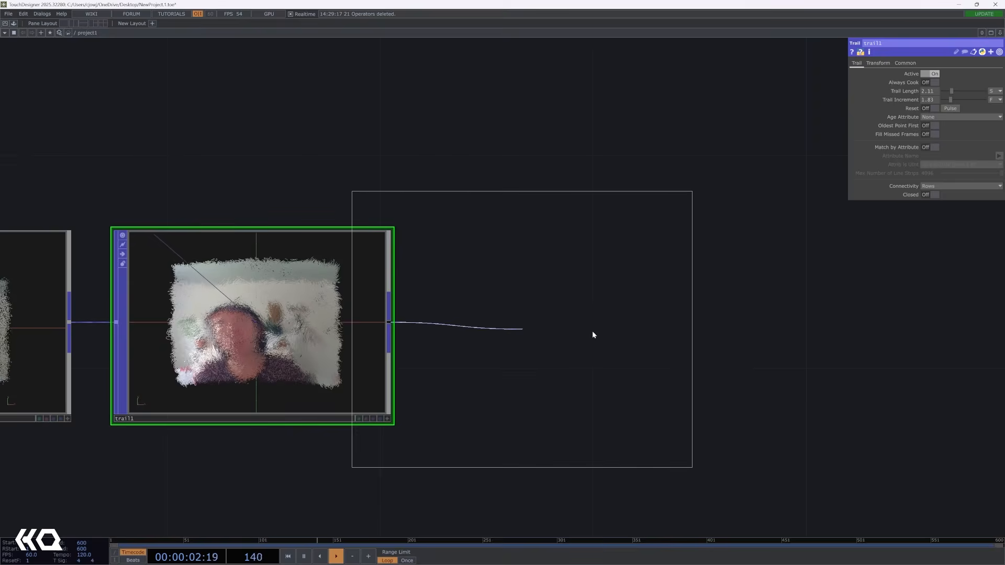
pyautogui.click(558, 336)
# Add a Camera COMP to the network above geo1
pyautogui.hscroll(5, 570, 213)
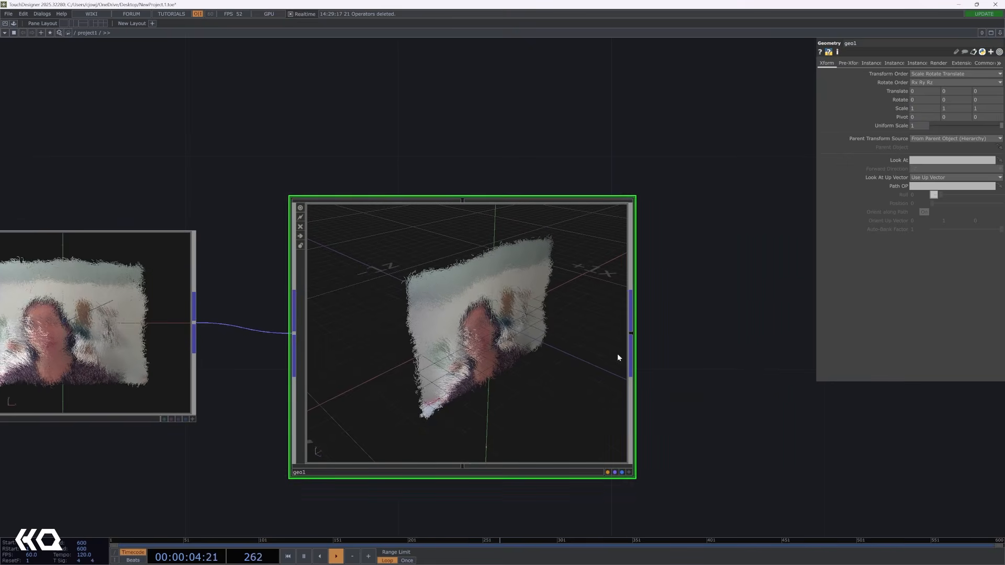
pyautogui.scroll(5, 611, 184)
pyautogui.press('Tab')
pyautogui.write('ccamera')
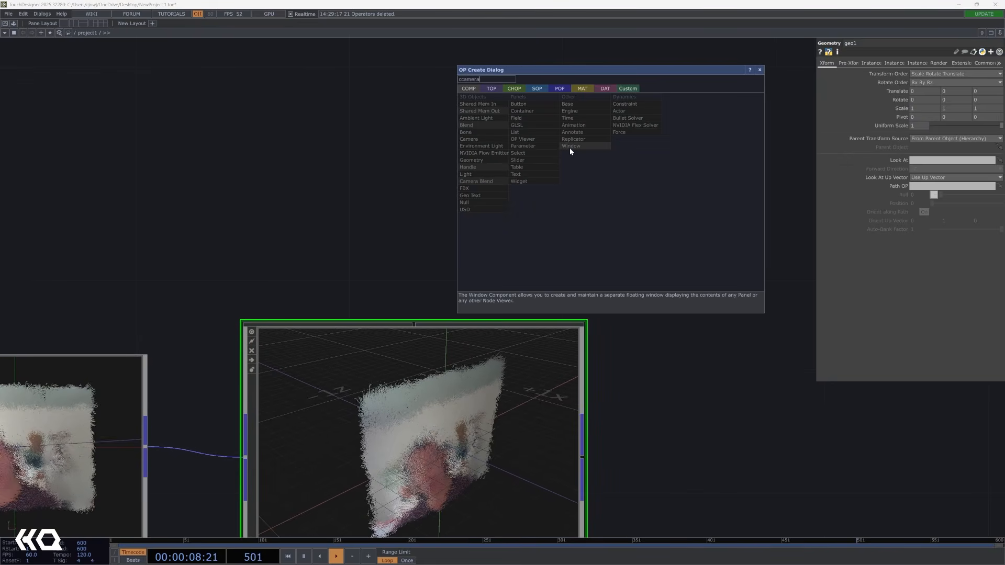
pyautogui.press('BackSpace')
pyautogui.press('BackSpace')
pyautogui.press('BackSpace')
pyautogui.press('BackSpace')
pyautogui.press('BackSpace')
pyautogui.press('BackSpace')
pyautogui.press('BackSpace')
pyautogui.write('cam')
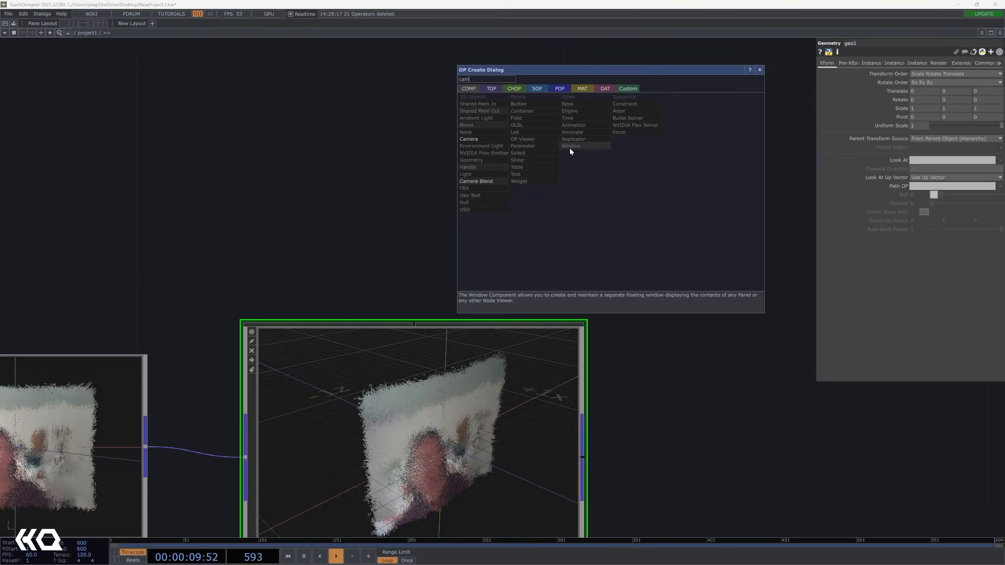
pyautogui.click(469, 139)
pyautogui.click(467, 161)
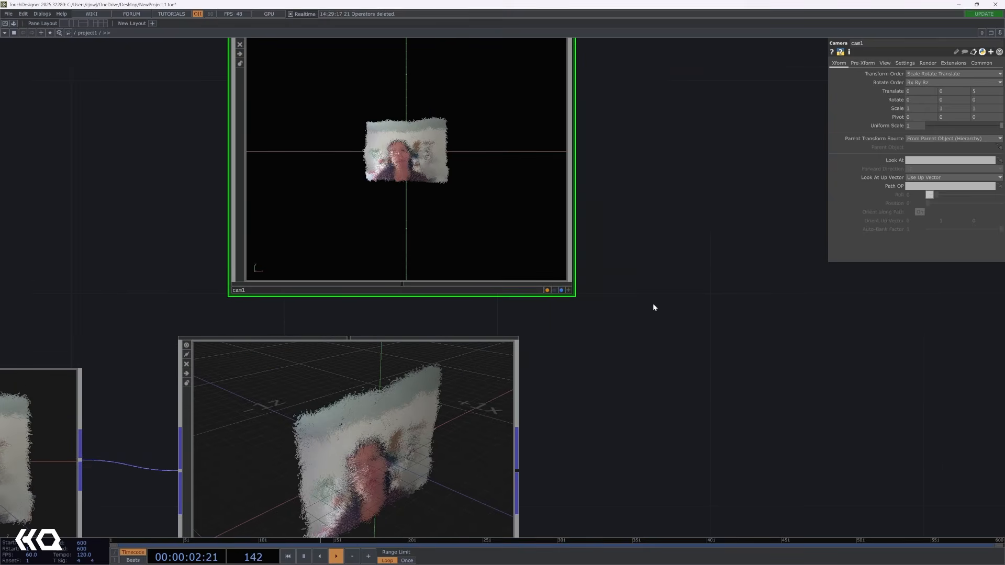
# Add a Light COMP to the network beside cam1
pyautogui.press('Tab')
pyautogui.write('light')
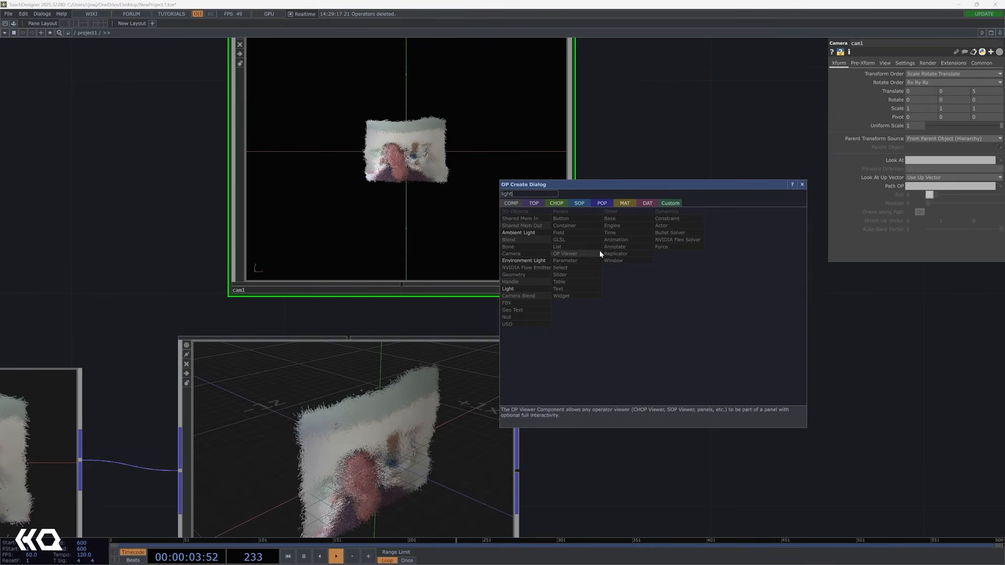
pyautogui.click(509, 288)
pyautogui.click(762, 167)
# Add a Render TOP below light1 and inspect its rendered image up close
pyautogui.moveTo(633, 400); pyautogui.dragTo(486, 366)
pyautogui.press('Tab')
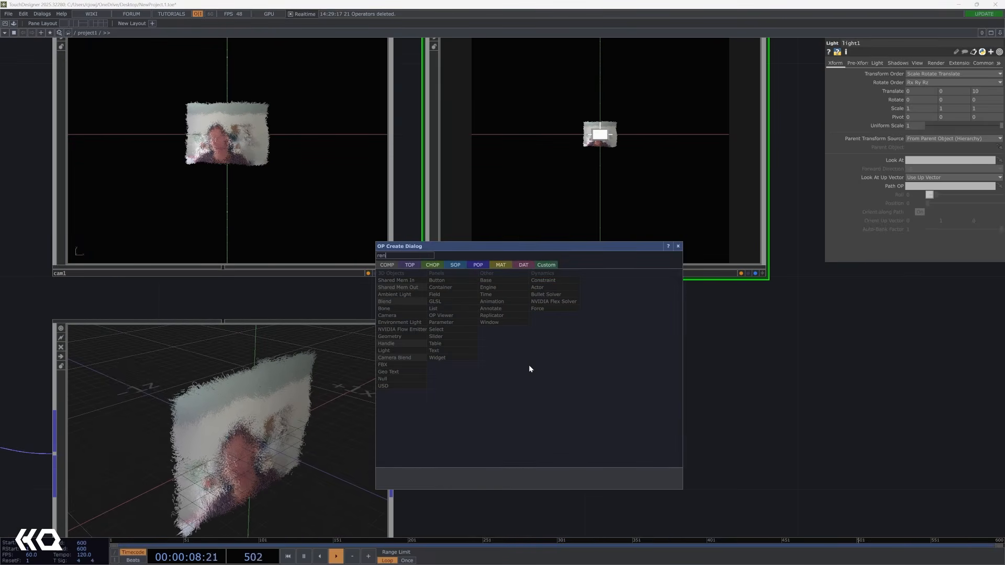
pyautogui.click(414, 266)
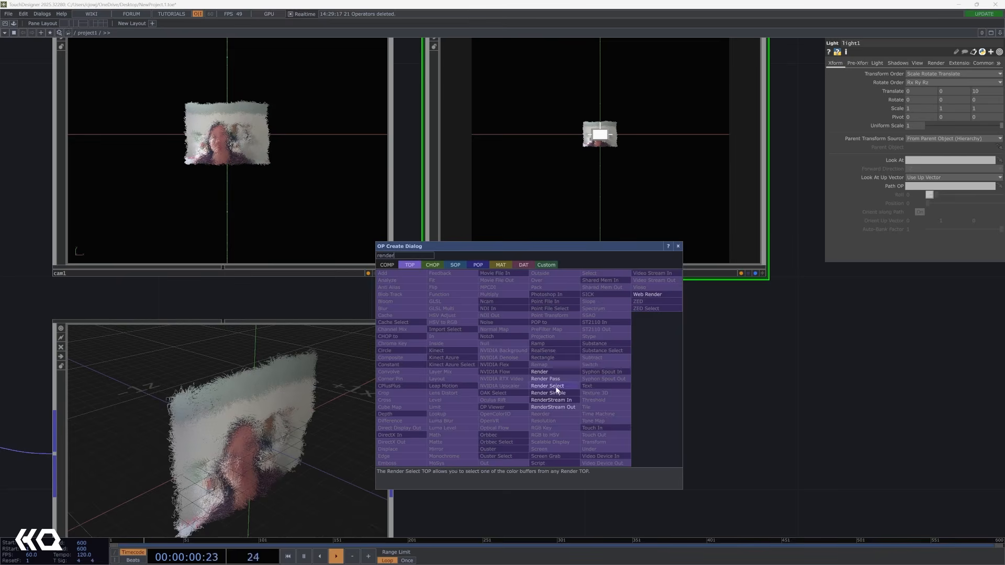
pyautogui.click(545, 373)
pyautogui.click(633, 404)
pyautogui.scroll(4, 623, 394)
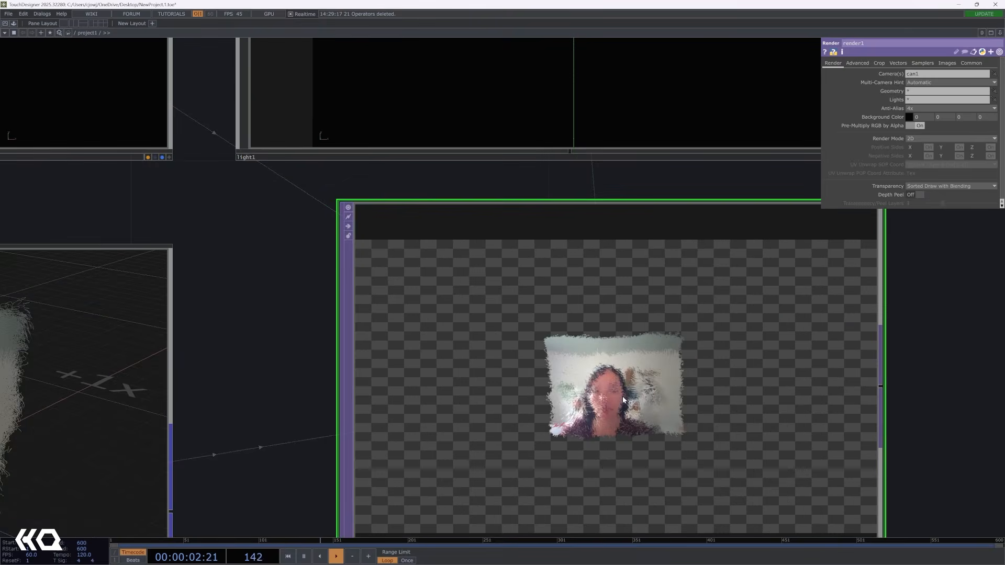
pyautogui.scroll(-4, 720, 393)
# Set cam1's Z translation to 1.7 so the portrait fills more of the render
pyautogui.click(332, 225)
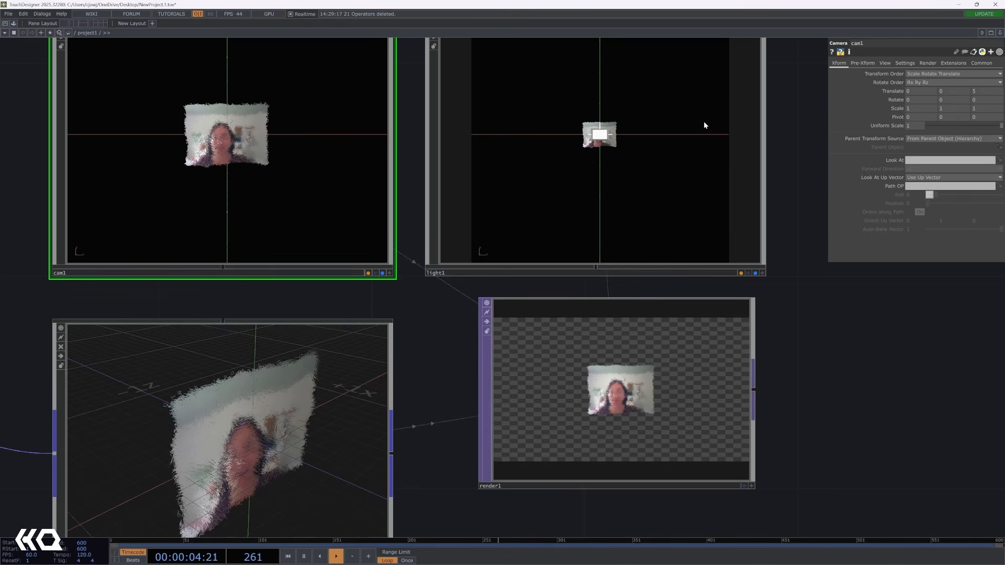
pyautogui.moveTo(979, 79); pyautogui.dragTo(914, 79, button='middle')
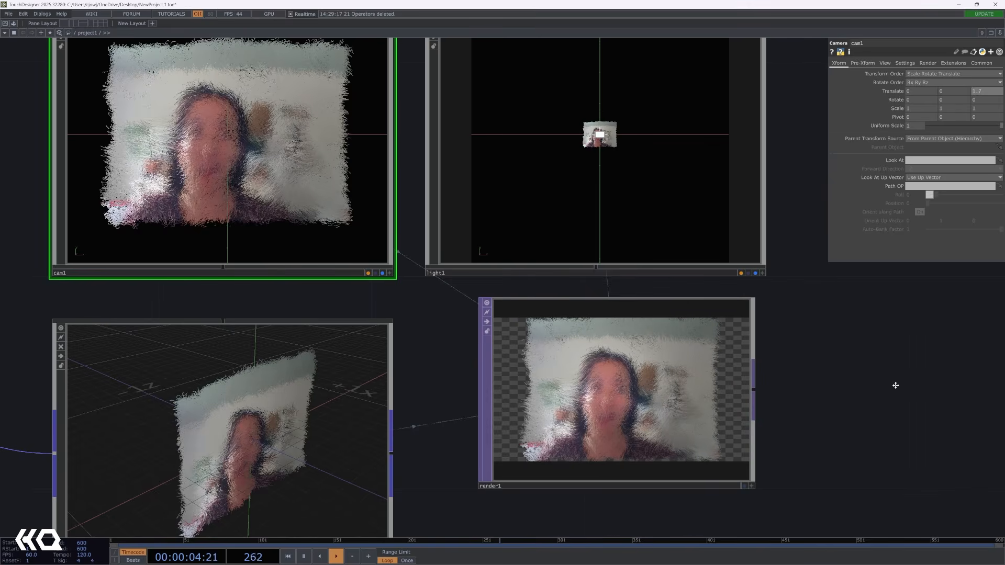
pyautogui.moveTo(914, 384); pyautogui.dragTo(814, 390)
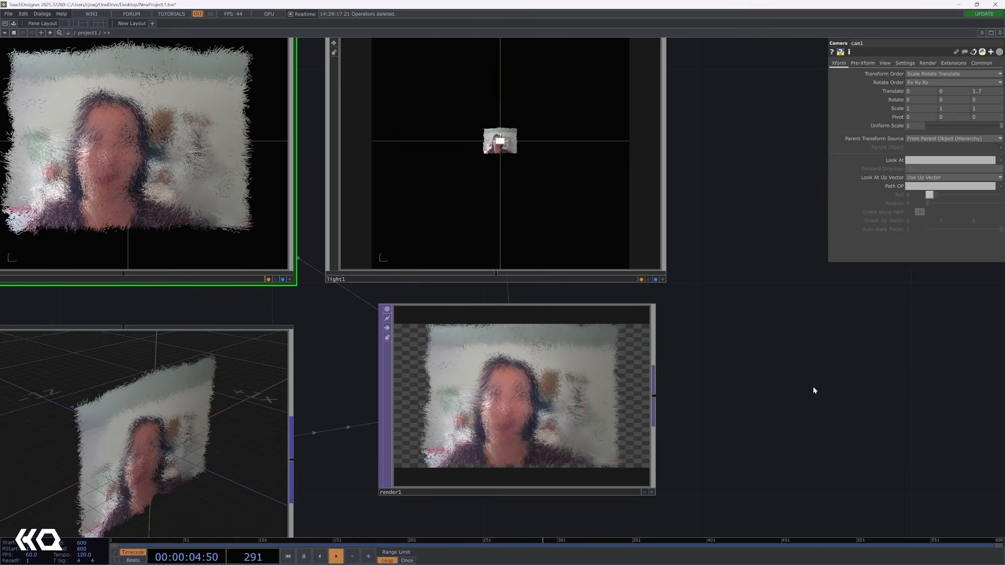
# Append a Rectangle TOP to the output of render1
pyautogui.click(555, 180)
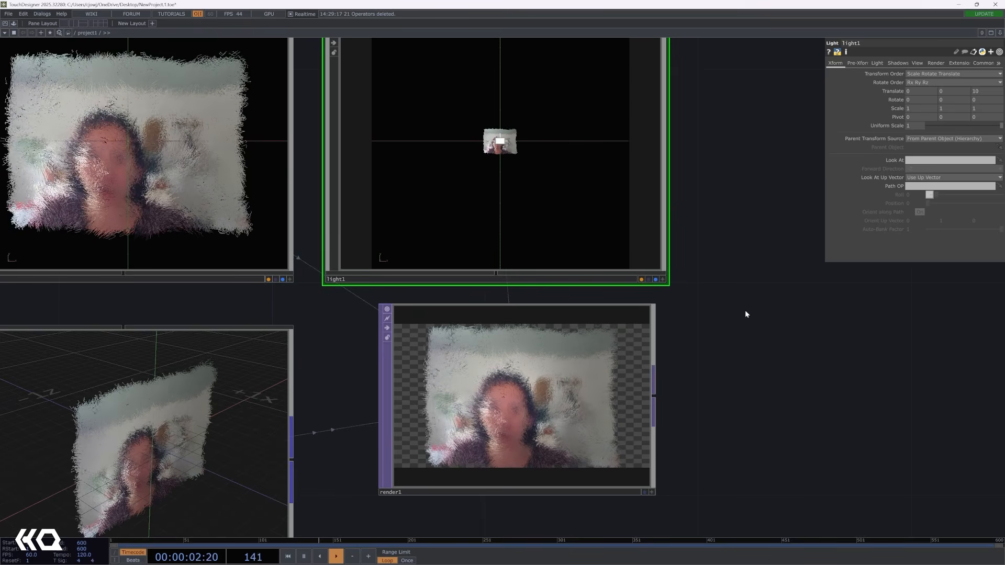
pyautogui.moveTo(695, 370); pyautogui.dragTo(531, 359)
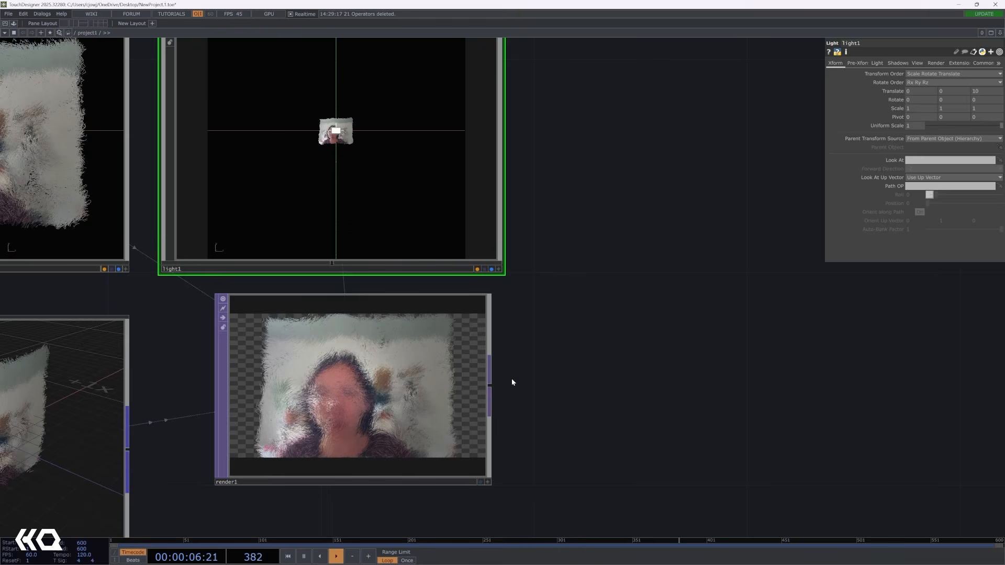
pyautogui.rightClick(491, 388)
pyautogui.write('red')
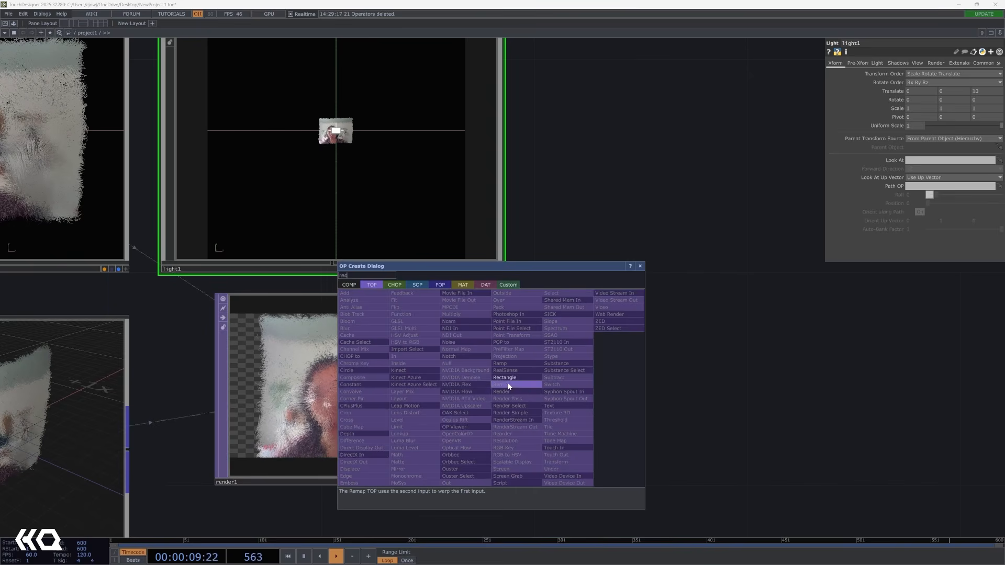
pyautogui.click(506, 377)
pyautogui.click(746, 369)
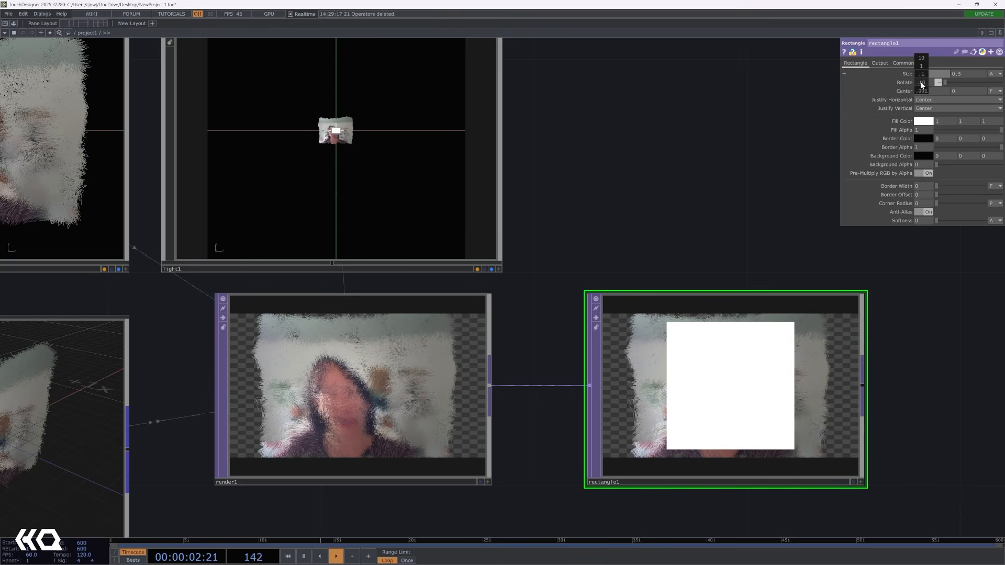
# Size rectangle1 to 0.71 wide and about 0.53 high, and set its output Operation to Multiply
pyautogui.moveTo(924, 63); pyautogui.dragTo(921, 63)
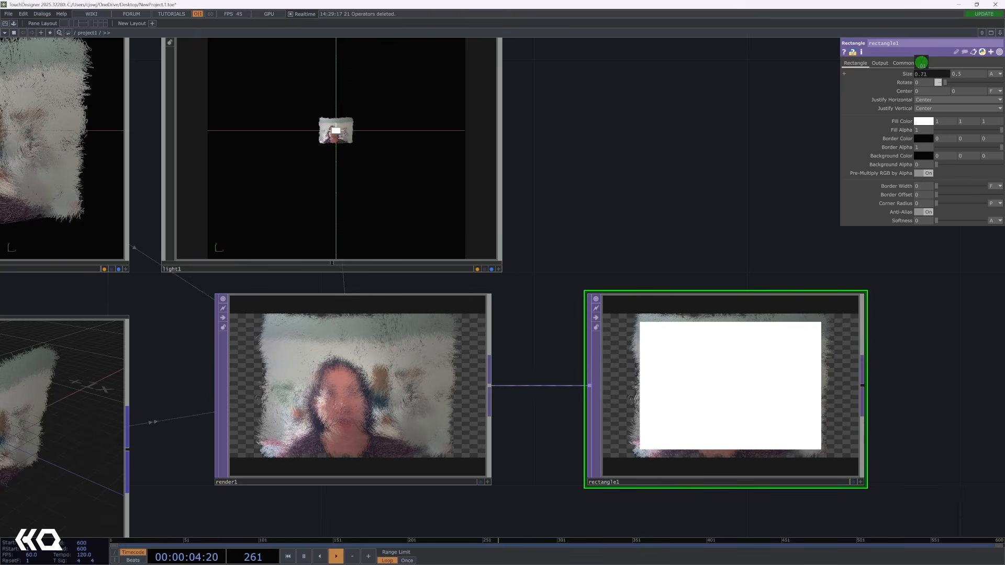
pyautogui.moveTo(959, 76); pyautogui.dragTo(962, 67, button='middle')
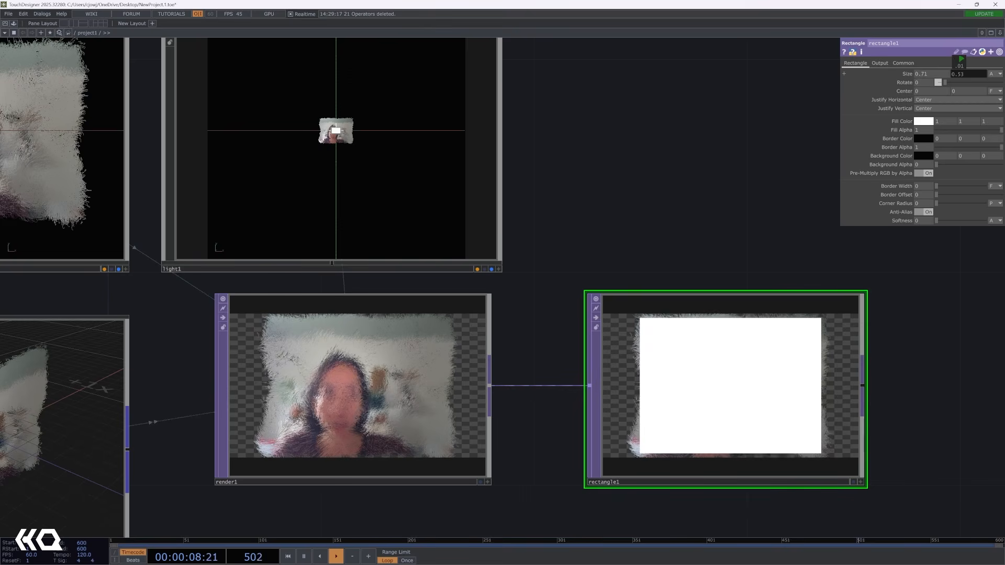
pyautogui.click(880, 63)
pyautogui.click(929, 84)
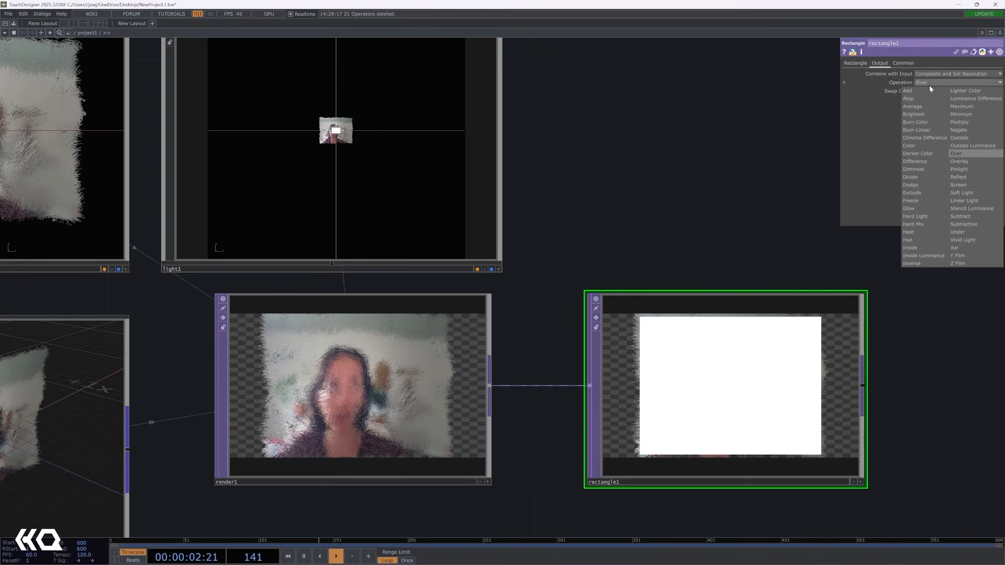
pyautogui.click(960, 123)
# Append an Edge TOP to the output of rectangle1
pyautogui.moveTo(878, 420); pyautogui.dragTo(528, 433)
pyautogui.moveTo(567, 406); pyautogui.dragTo(442, 406)
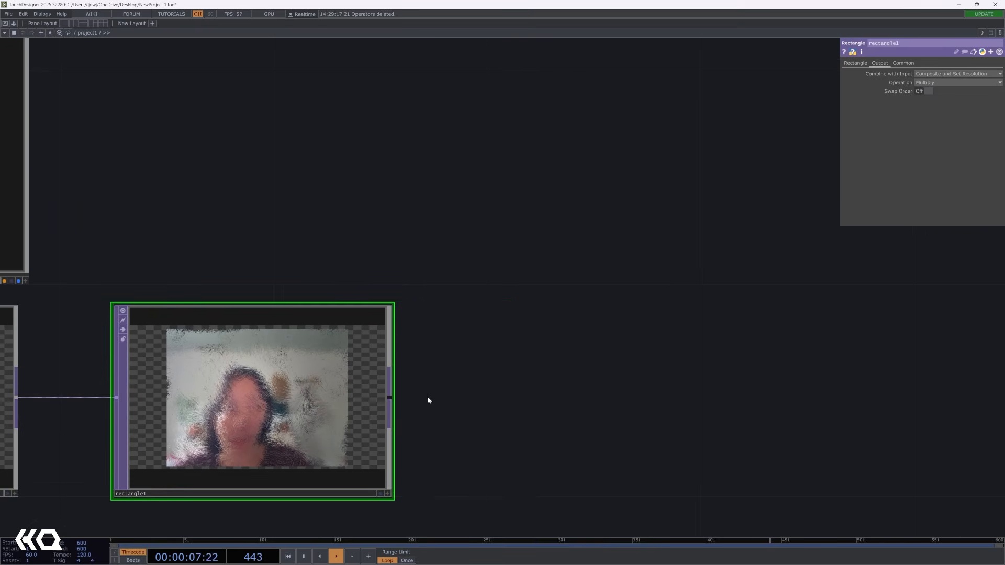
pyautogui.rightClick(393, 402)
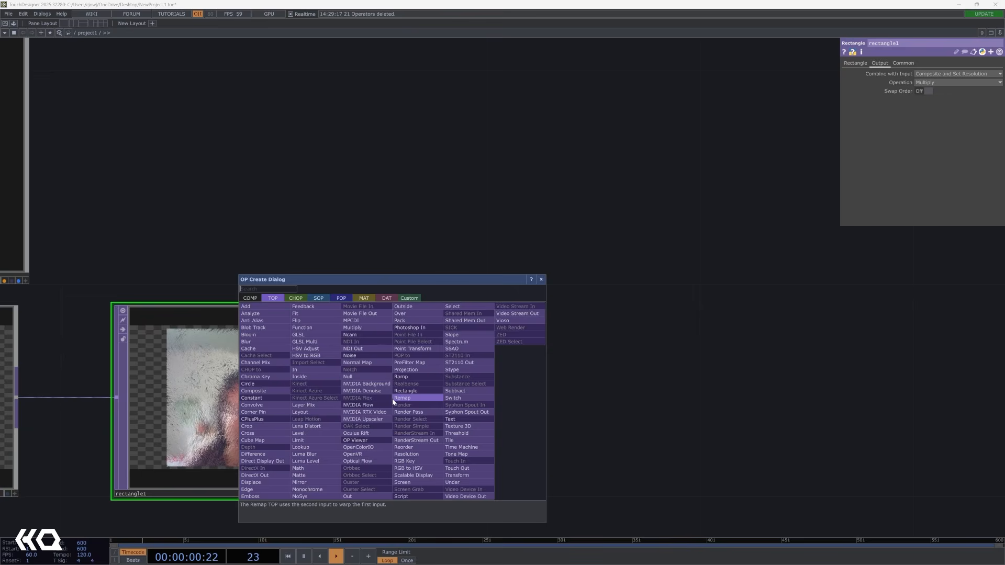
pyautogui.write('ed')
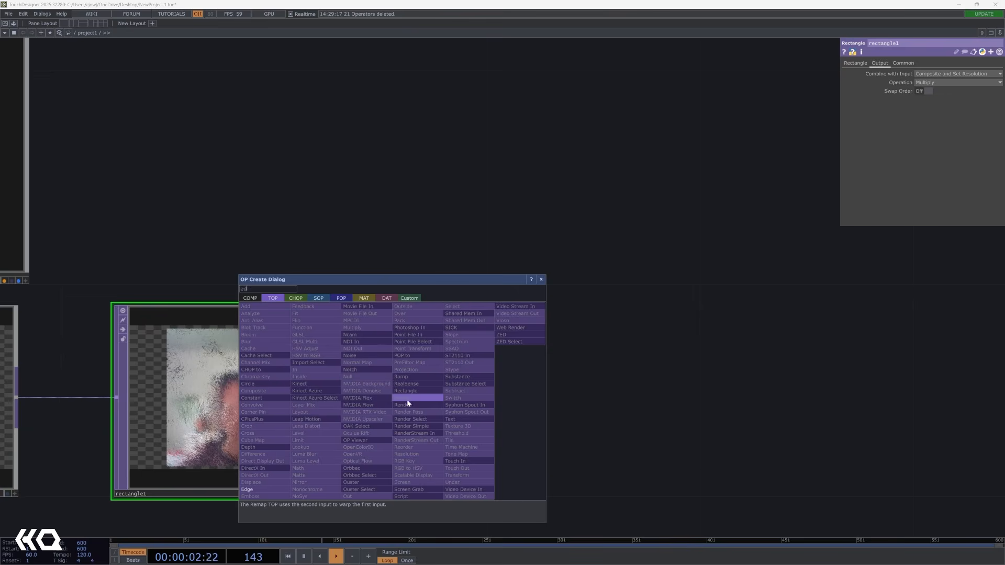
pyautogui.click(248, 489)
pyautogui.click(594, 401)
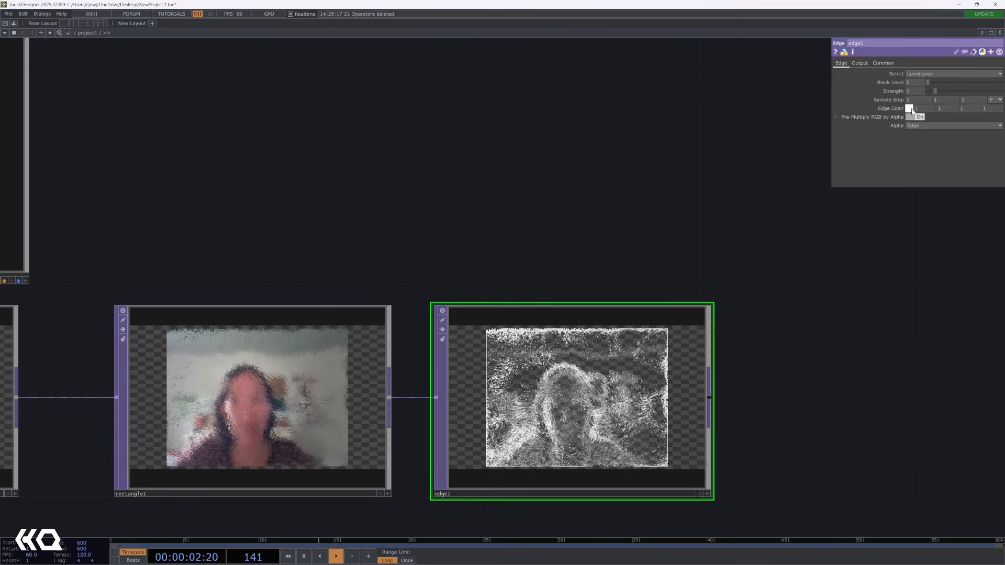
# Set edge1's Strength to 0.41, its Black Level to 0.059 and its Edge Color to pale yellow
pyautogui.click(932, 92)
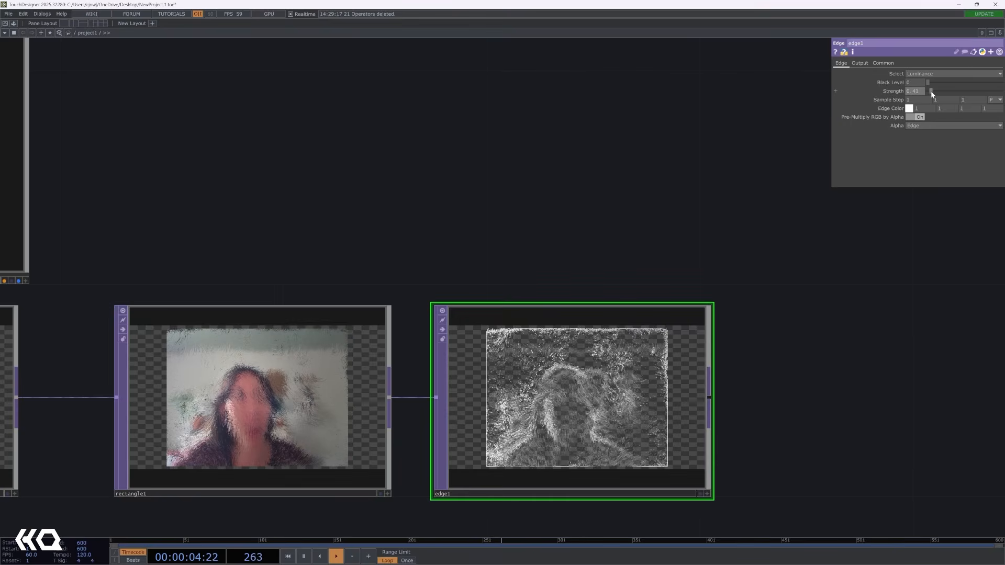
pyautogui.moveTo(932, 82); pyautogui.dragTo(932, 82)
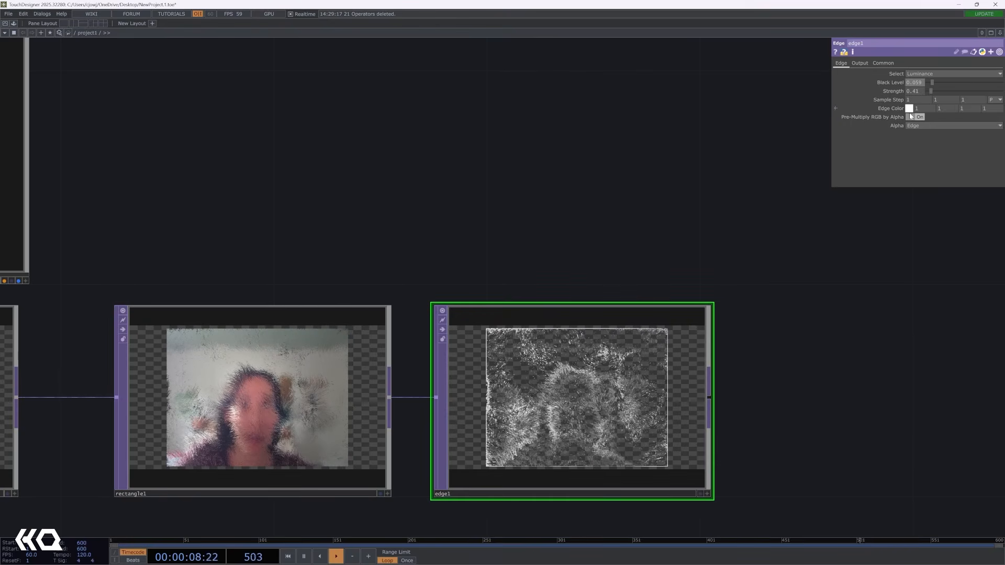
pyautogui.click(910, 109)
pyautogui.click(912, 84)
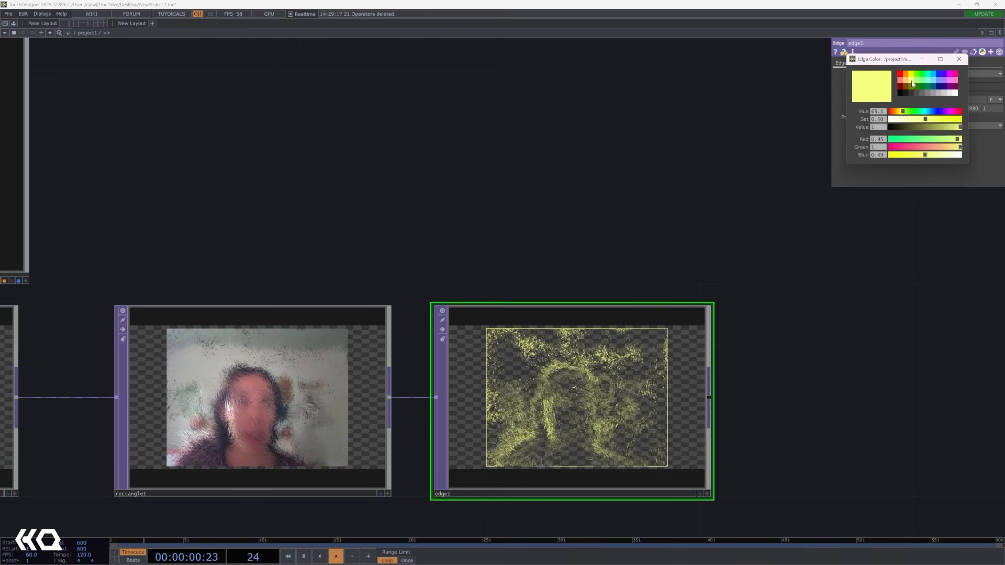
pyautogui.click(959, 59)
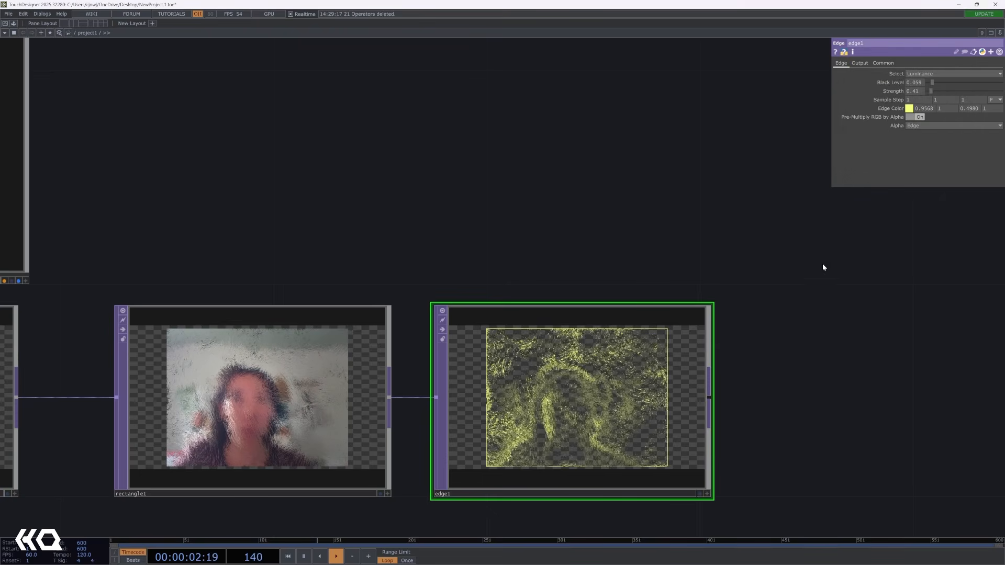
# Move edge1 higher than rectangle1 in the network and place the ImageFilters feedback component beside it
pyautogui.moveTo(651, 378); pyautogui.dragTo(651, 218)
pyautogui.moveTo(702, 400); pyautogui.dragTo(542, 407)
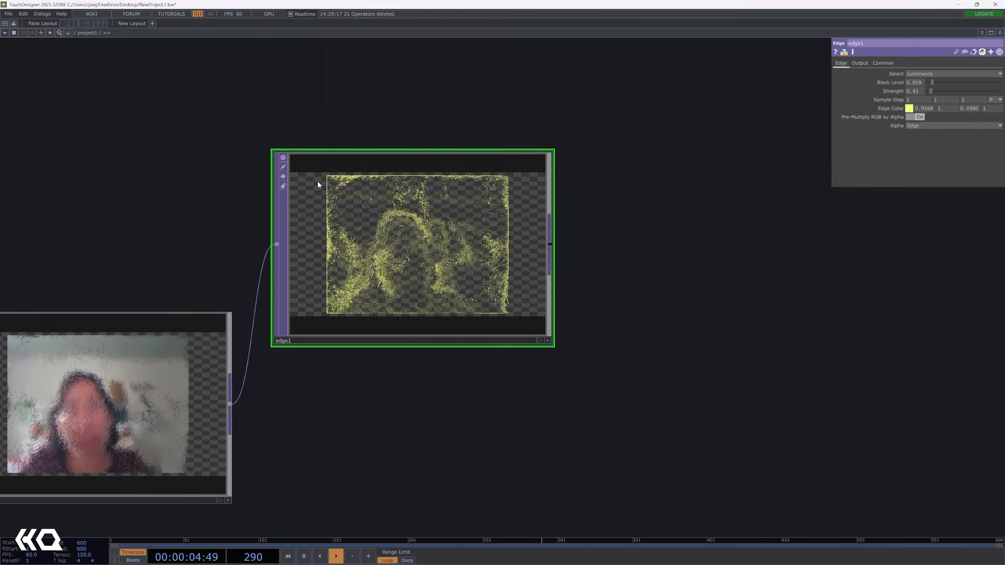
pyautogui.click(14, 23)
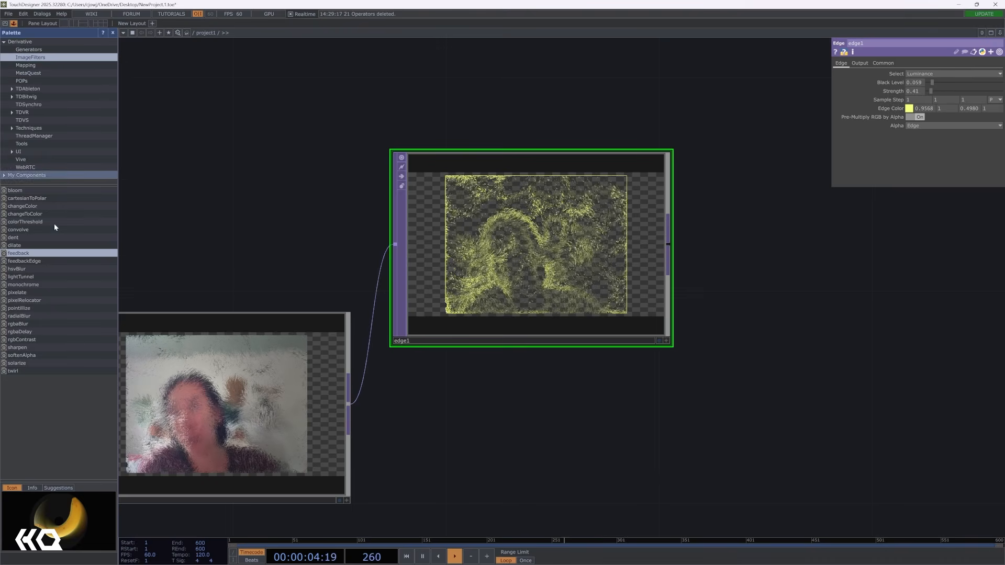
pyautogui.moveTo(17, 257); pyautogui.dragTo(790, 319)
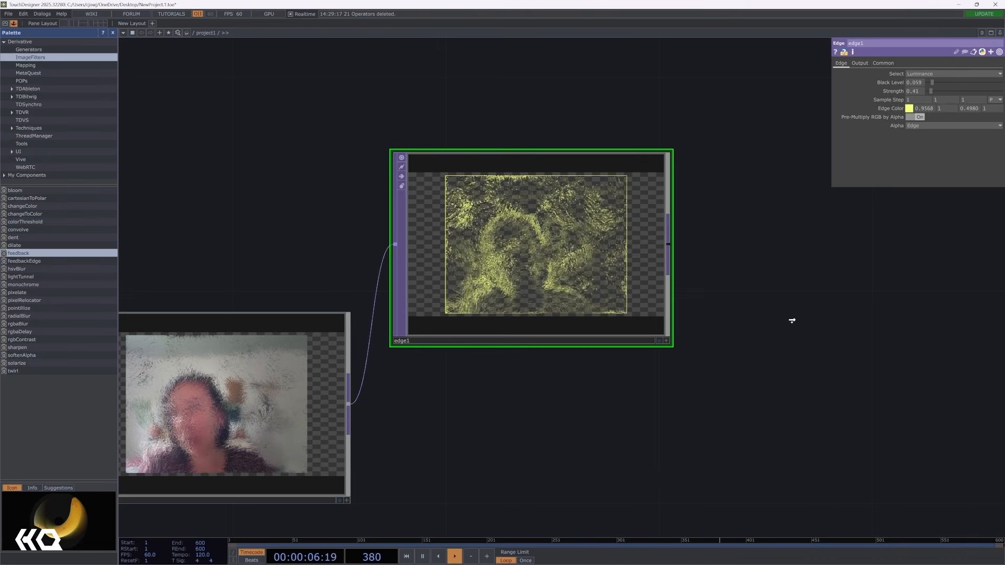
pyautogui.moveTo(592, 350); pyautogui.dragTo(455, 385)
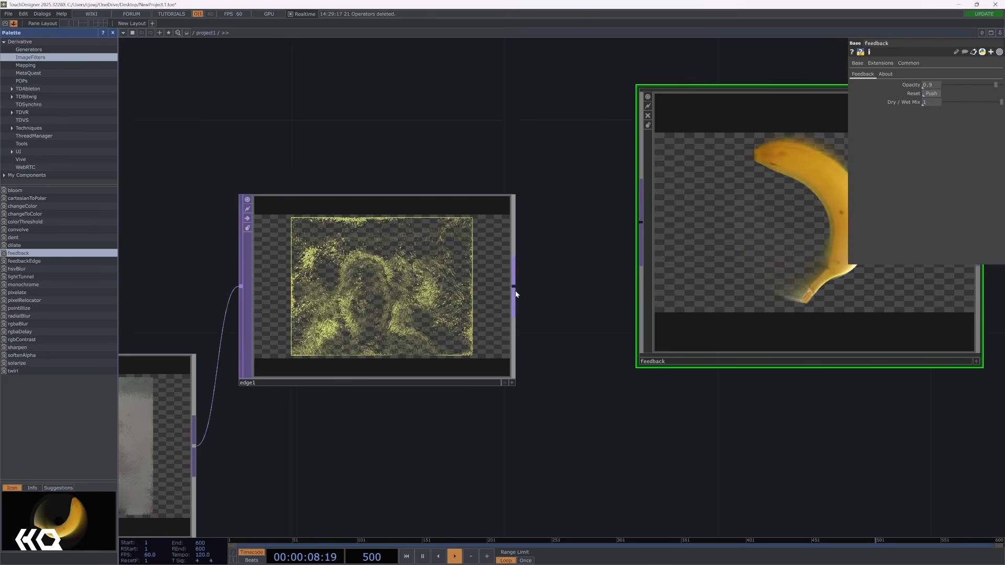
# Wire edge1's output into the feedback component and set its Opacity to 0.644
pyautogui.moveTo(515, 288); pyautogui.dragTo(640, 223)
pyautogui.moveTo(626, 301); pyautogui.dragTo(466, 291)
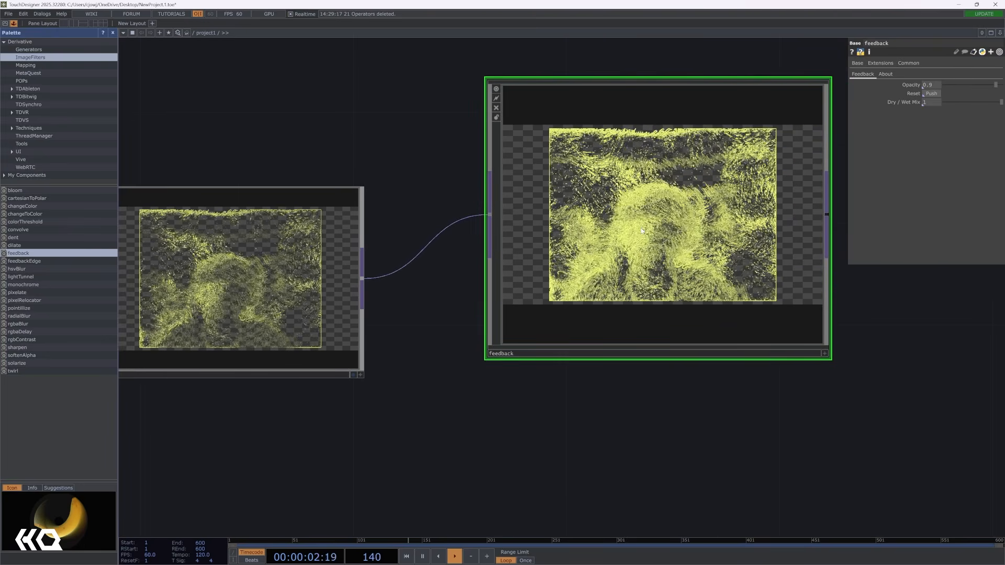
pyautogui.moveTo(994, 86); pyautogui.dragTo(987, 88)
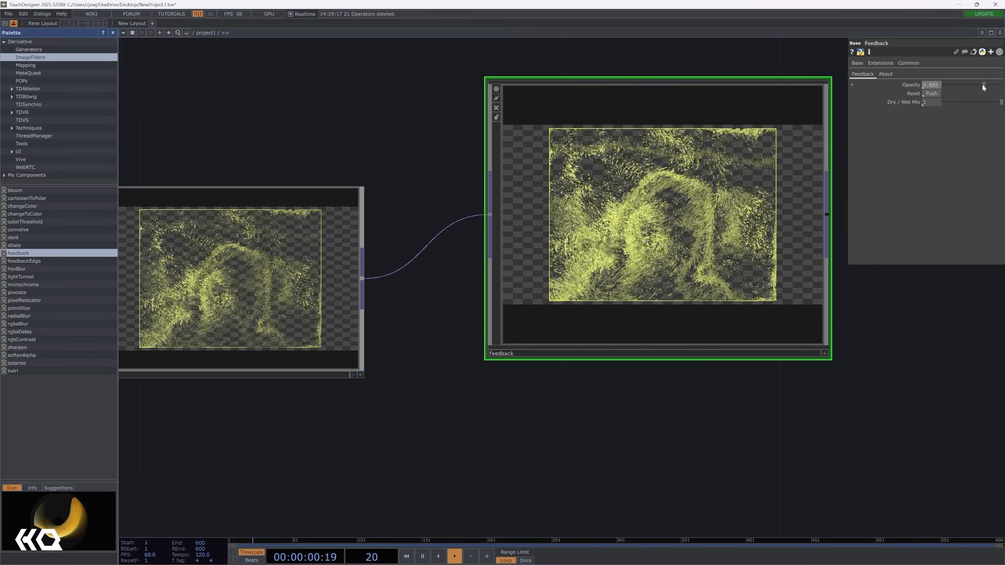
pyautogui.moveTo(987, 85); pyautogui.dragTo(981, 84)
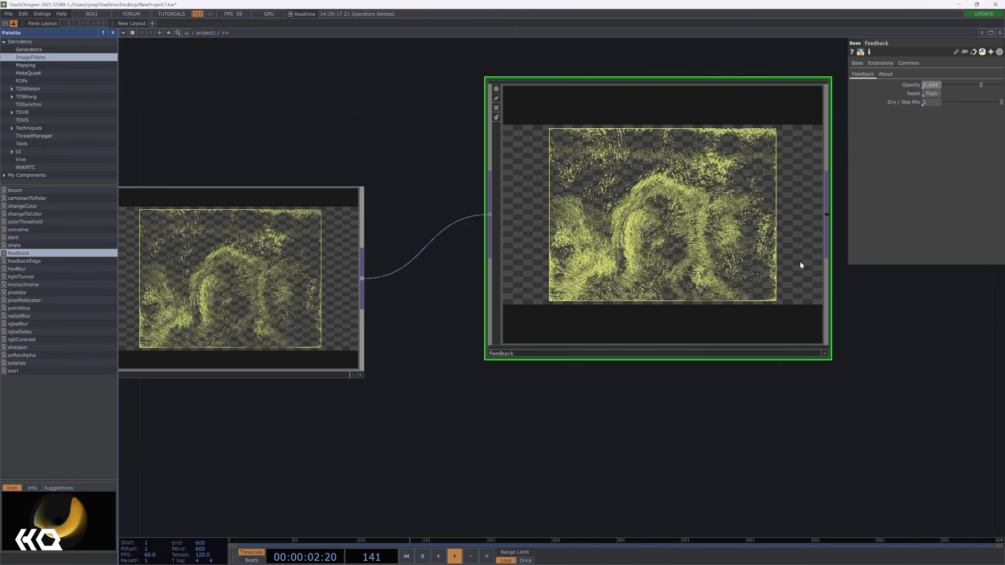
# Append a Level TOP to the feedback component's output and set its post Opacity to 0.724
pyautogui.scroll(-1, 837, 390)
pyautogui.scroll(-2, 838, 388)
pyautogui.moveTo(761, 399); pyautogui.dragTo(579, 370)
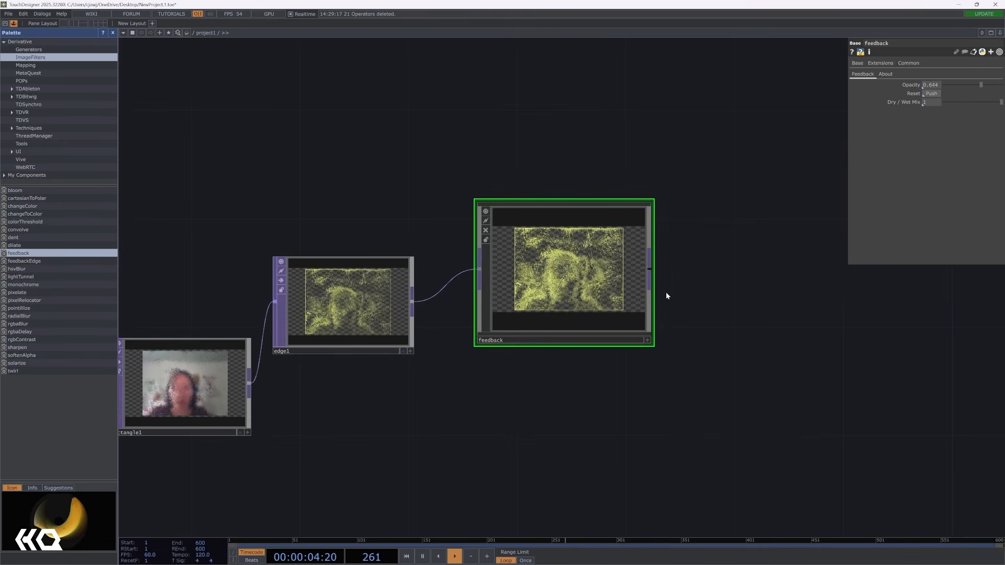
pyautogui.rightClick(651, 272)
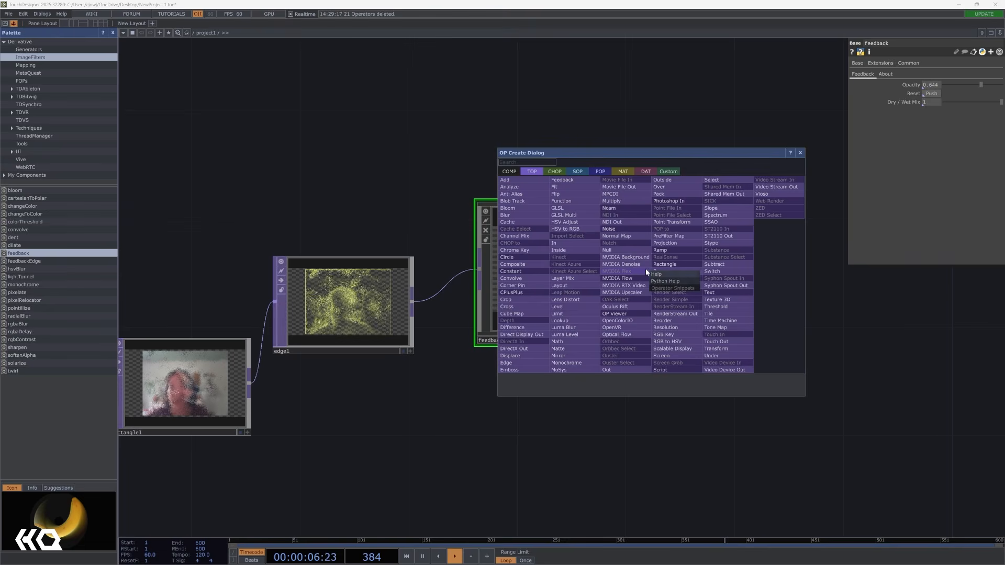
pyautogui.write('level')
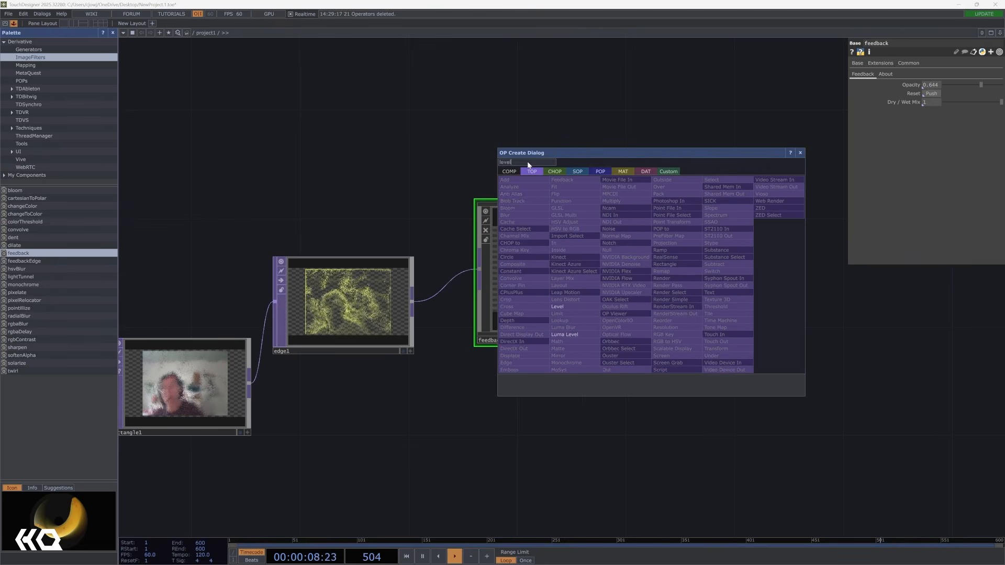
pyautogui.click(566, 308)
pyautogui.click(772, 281)
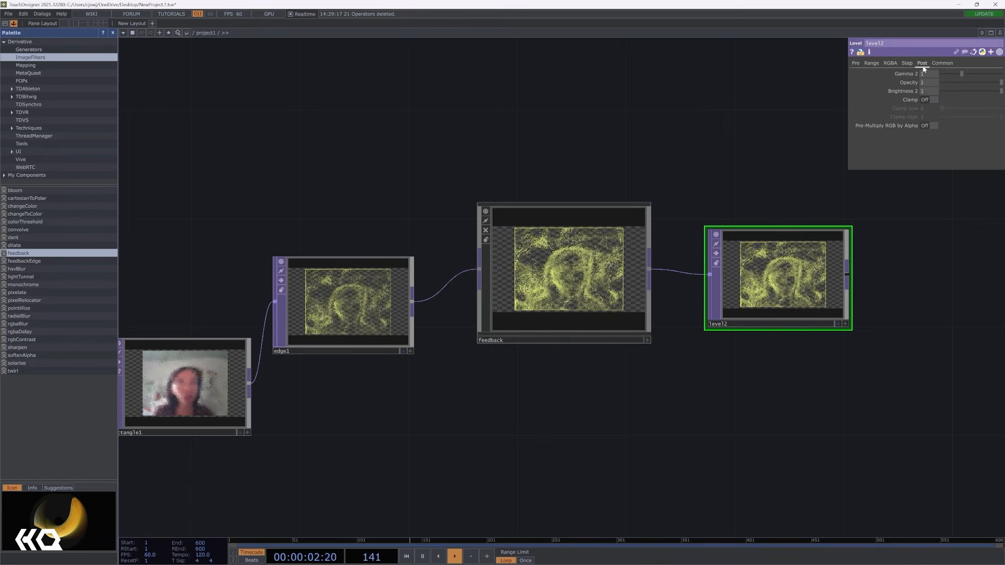
pyautogui.click(986, 84)
# Append an Over TOP to level2 and wire rectangle1's output into its second input
pyautogui.moveTo(910, 265); pyautogui.dragTo(796, 288)
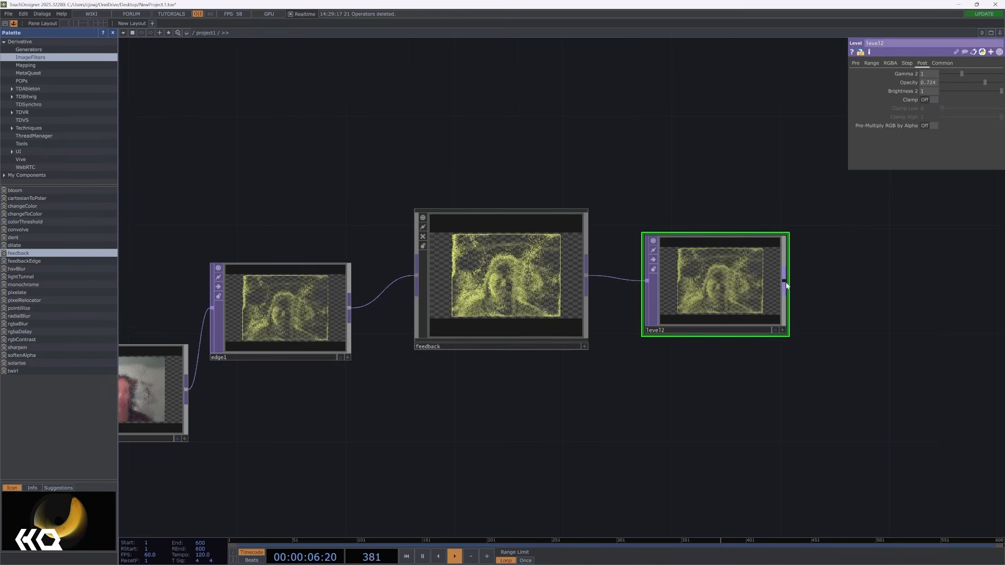
pyautogui.click(787, 284)
pyautogui.write('over')
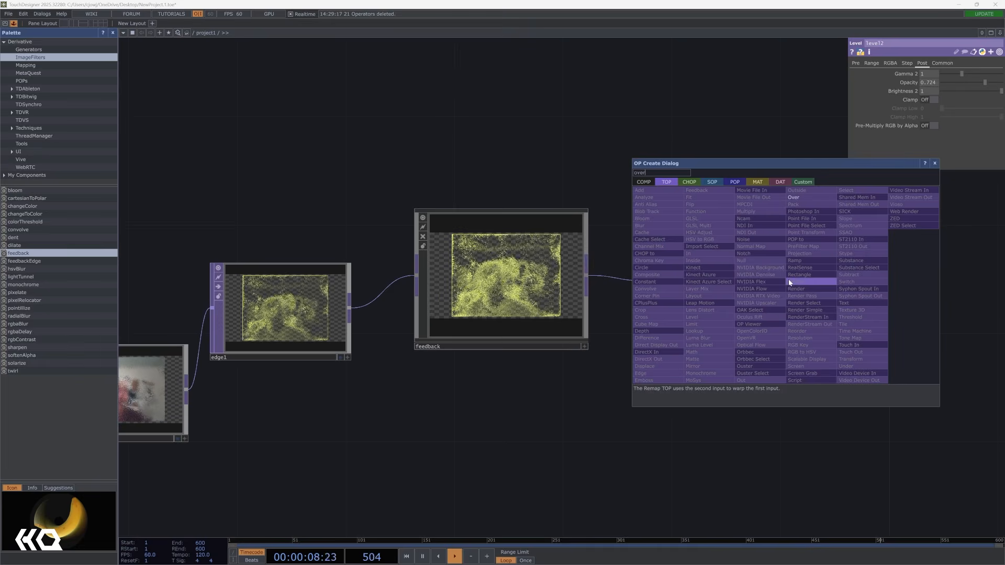
pyautogui.click(795, 197)
pyautogui.click(855, 376)
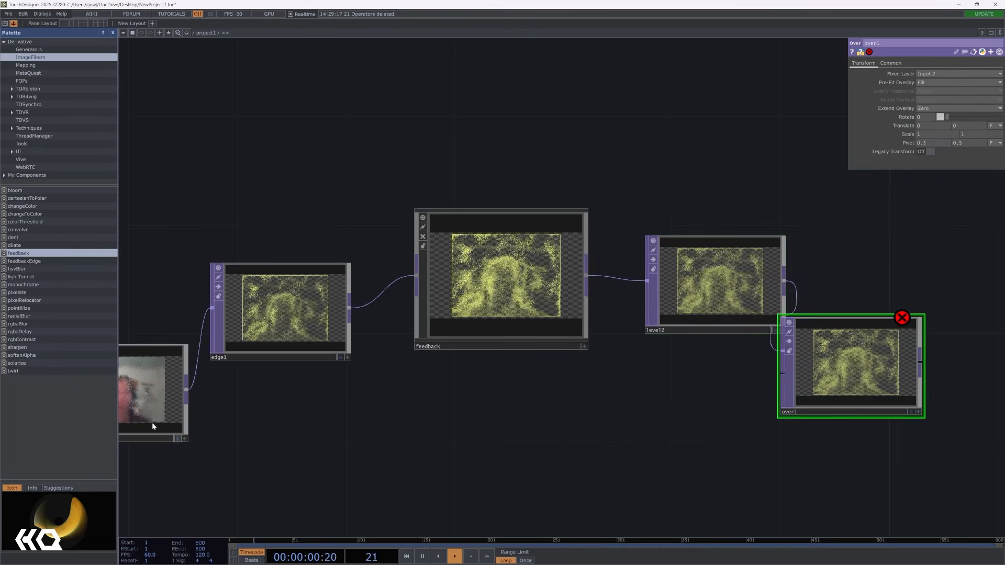
pyautogui.moveTo(186, 388); pyautogui.dragTo(781, 378)
pyautogui.moveTo(727, 431); pyautogui.dragTo(575, 426)
pyautogui.scroll(5, 728, 370)
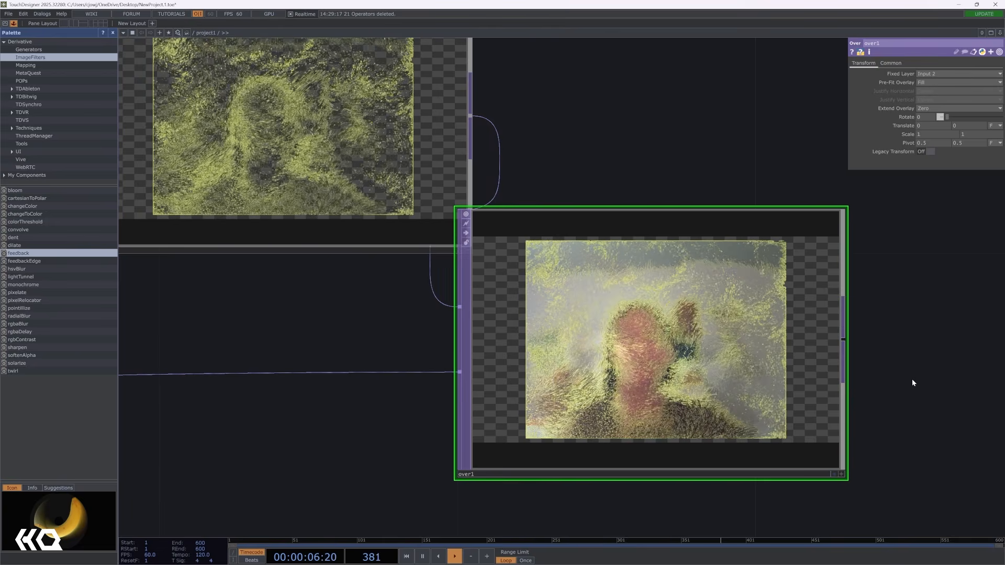
# Append a Null TOP to the output of over1
pyautogui.moveTo(890, 386); pyautogui.dragTo(668, 414)
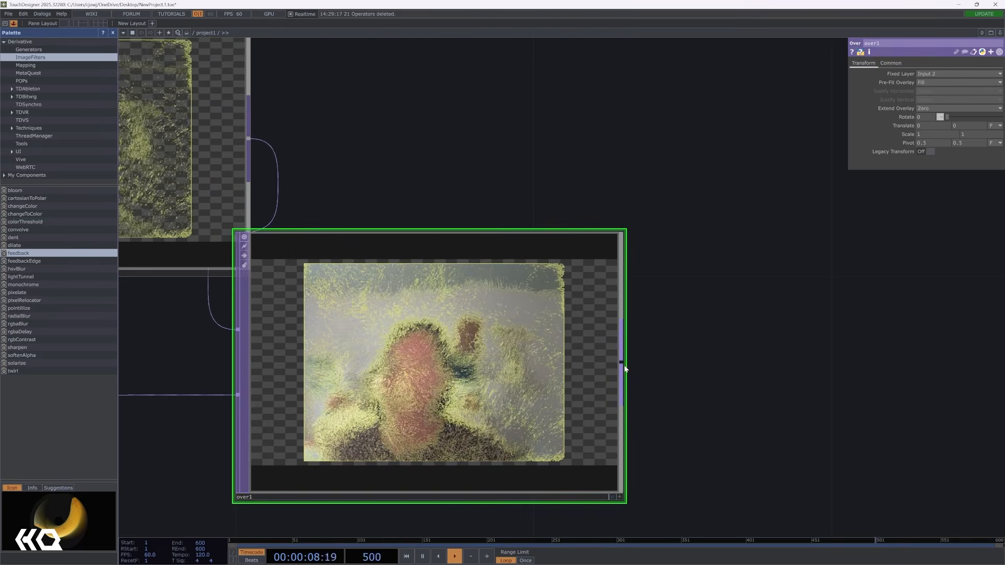
pyautogui.rightClick(624, 369)
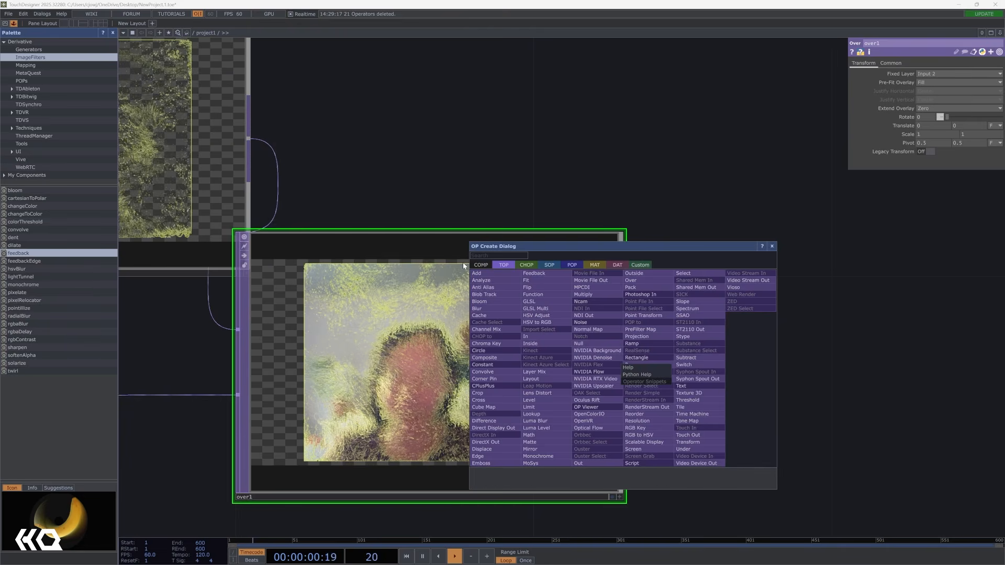
pyautogui.write('nu')
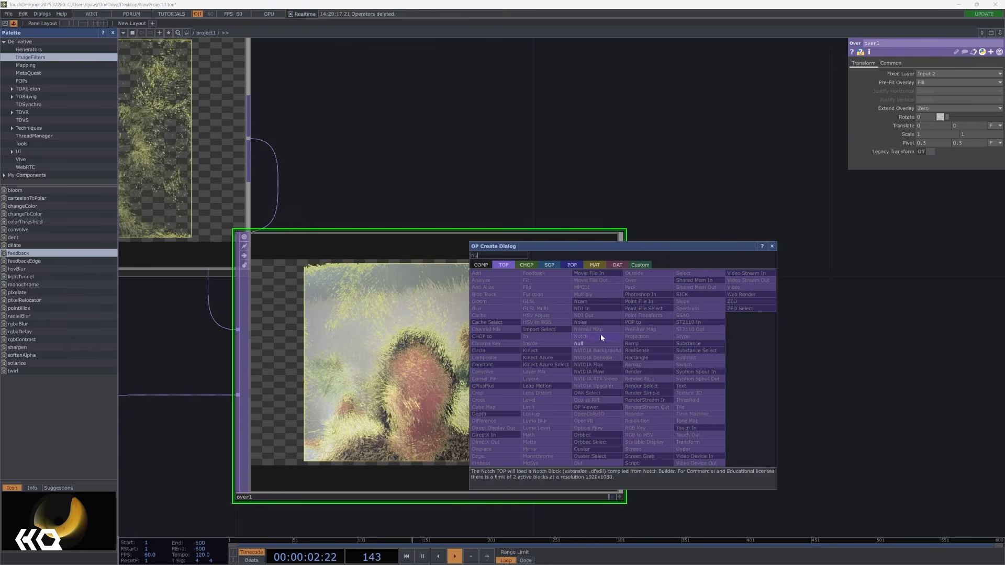
pyautogui.press('Return')
pyautogui.click(873, 370)
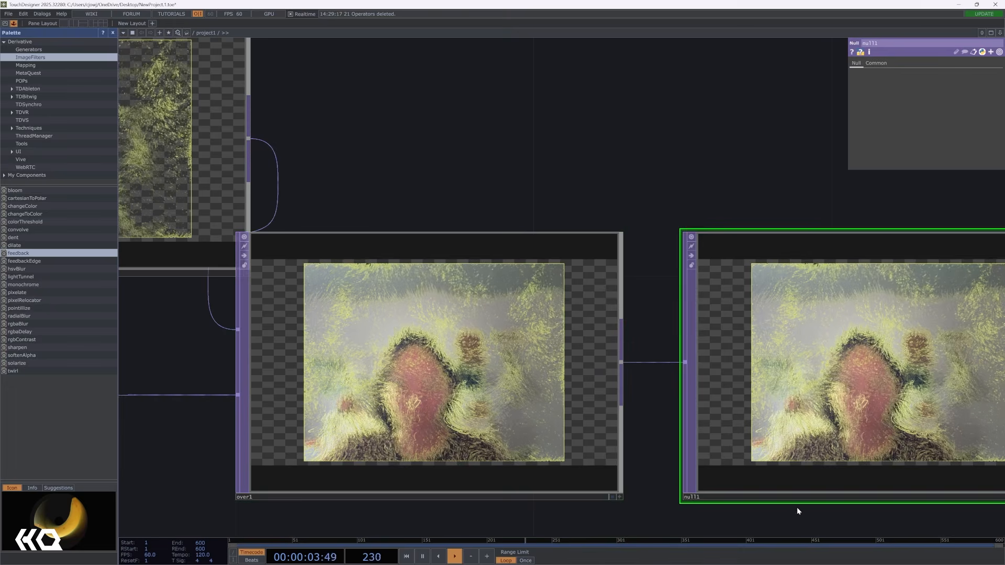
# Rename the new Null TOP to OUT and display it as the network background
pyautogui.click(761, 497)
pyautogui.write('ou')
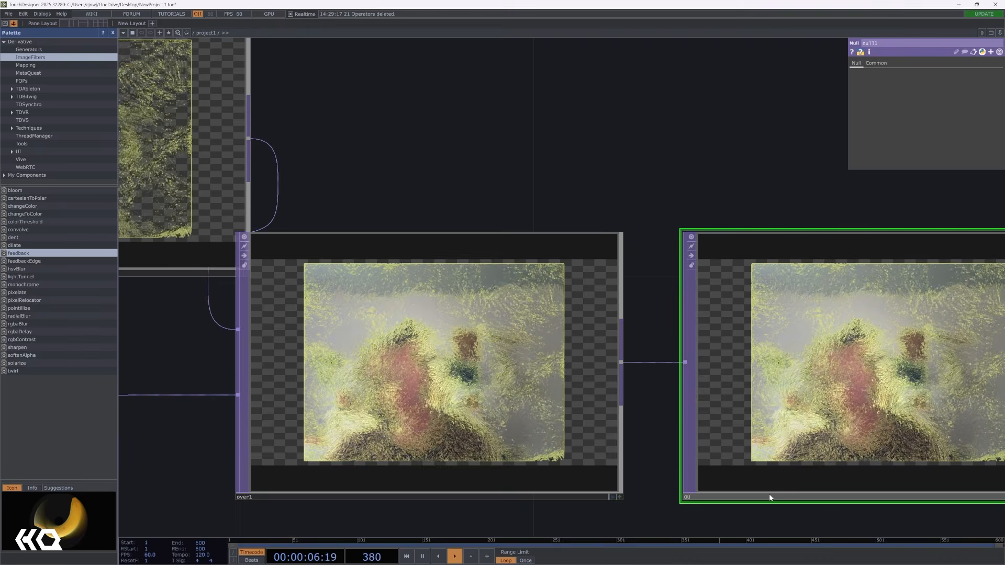
pyautogui.write('T')
pyautogui.press('Return')
pyautogui.scroll(-3, 788, 491)
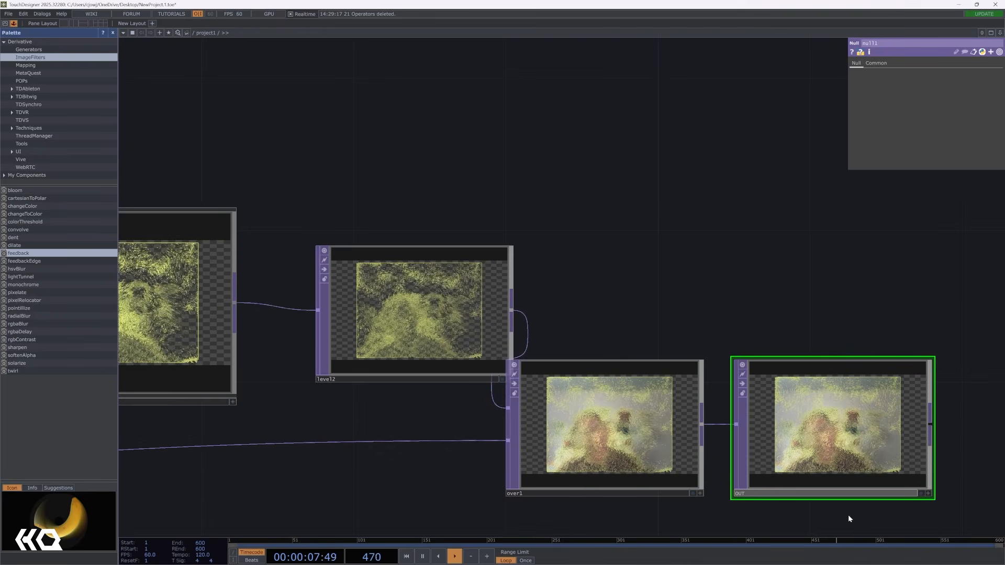
pyautogui.click(927, 496)
pyautogui.scroll(-3, 885, 330)
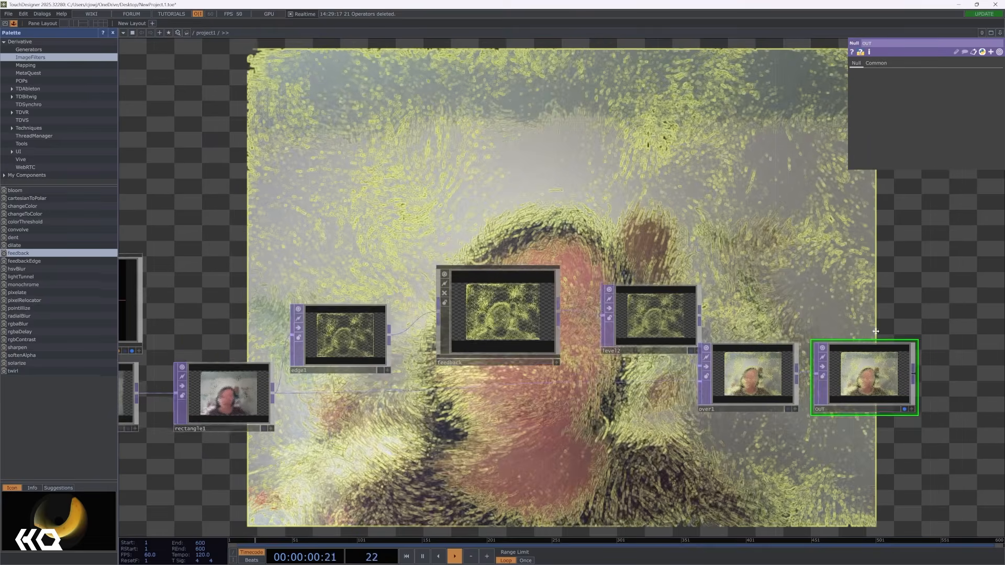
# Raise the Low B value of level1 near the webcam input to tint the image blue
pyautogui.moveTo(876, 331); pyautogui.dragTo(1004, 357)
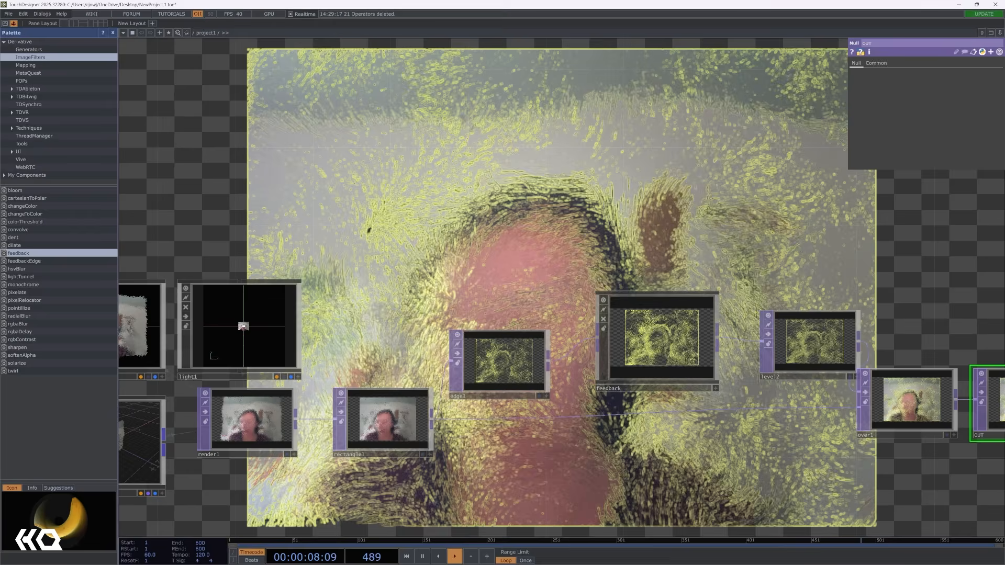
pyautogui.moveTo(482, 294); pyautogui.dragTo(657, 266)
pyautogui.moveTo(177, 351); pyautogui.dragTo(464, 314)
pyautogui.scroll(3, 465, 314)
pyautogui.scroll(4, 464, 314)
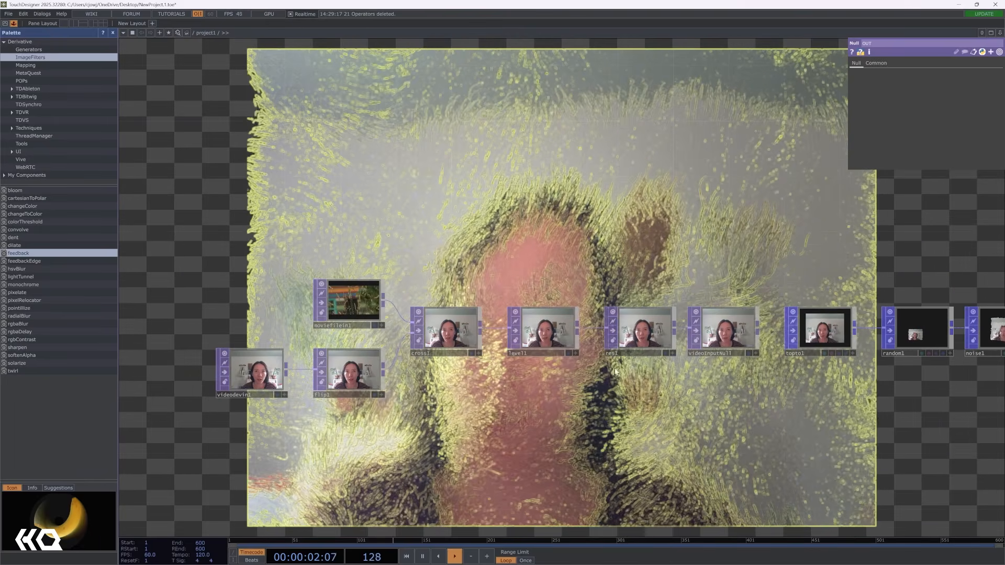
pyautogui.moveTo(703, 430); pyautogui.dragTo(408, 442)
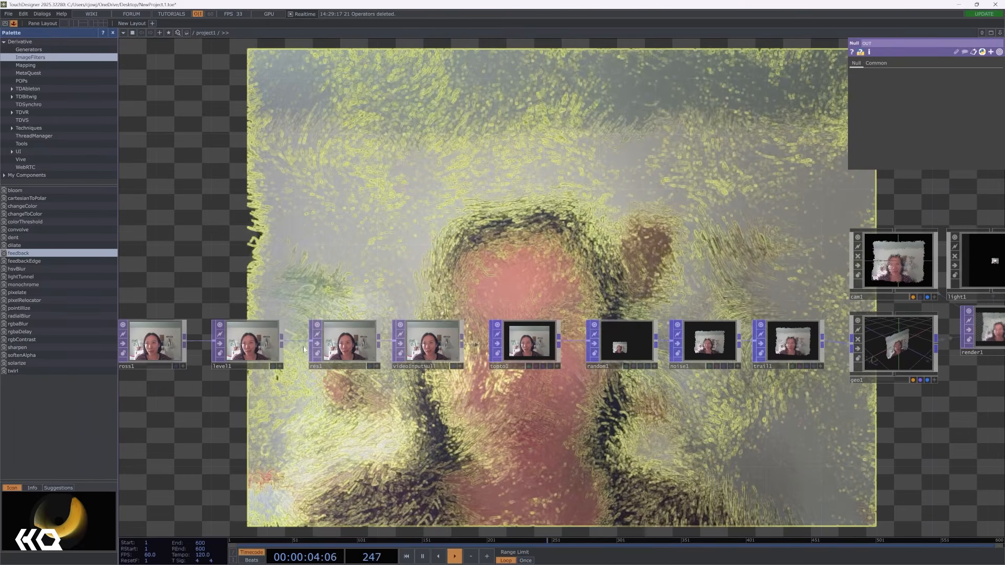
pyautogui.click(245, 343)
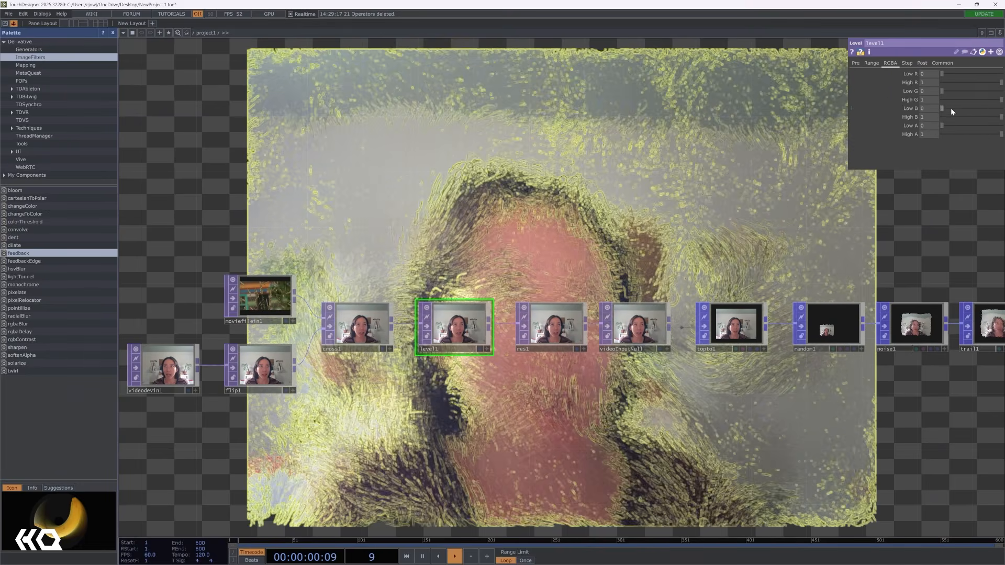
pyautogui.moveTo(937, 109); pyautogui.dragTo(976, 105)
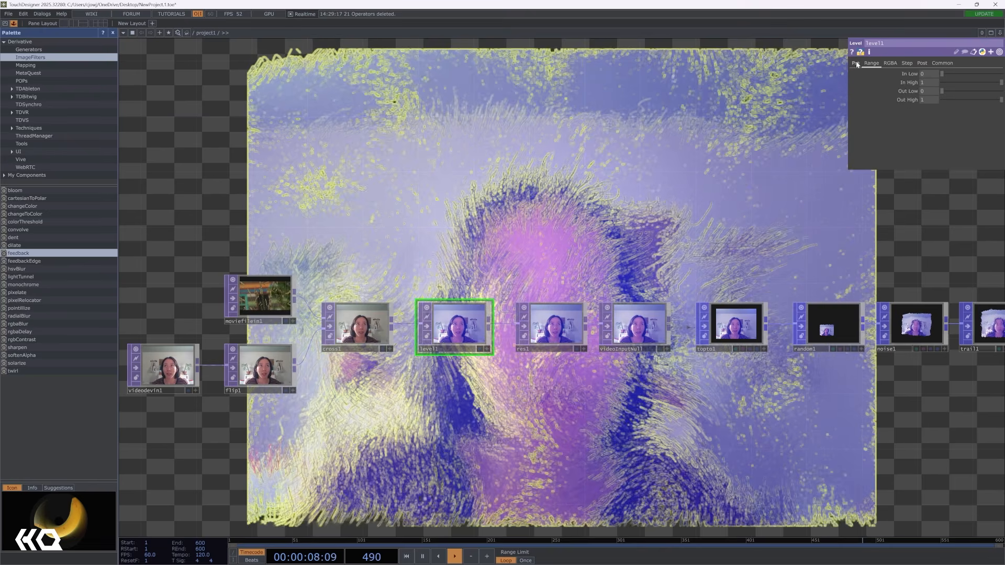
# Set level1's Contrast to 1.59 and its Gamma 1 to 0.71
pyautogui.moveTo(954, 117)
pyautogui.mouseDown()
pyautogui.moveTo(969, 107)
pyautogui.moveTo(958, 110)
pyautogui.mouseUp()
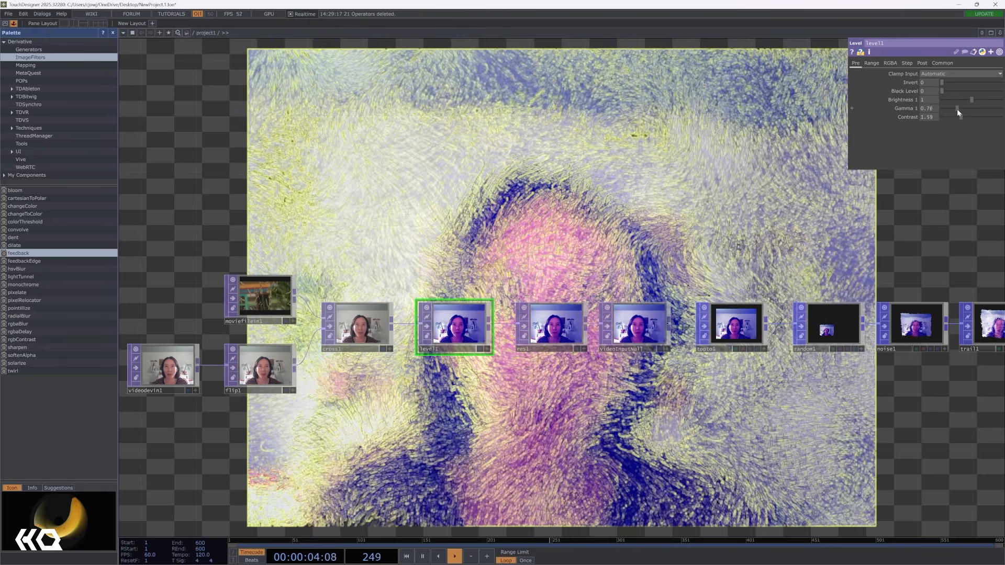
pyautogui.moveTo(957, 110); pyautogui.dragTo(958, 110)
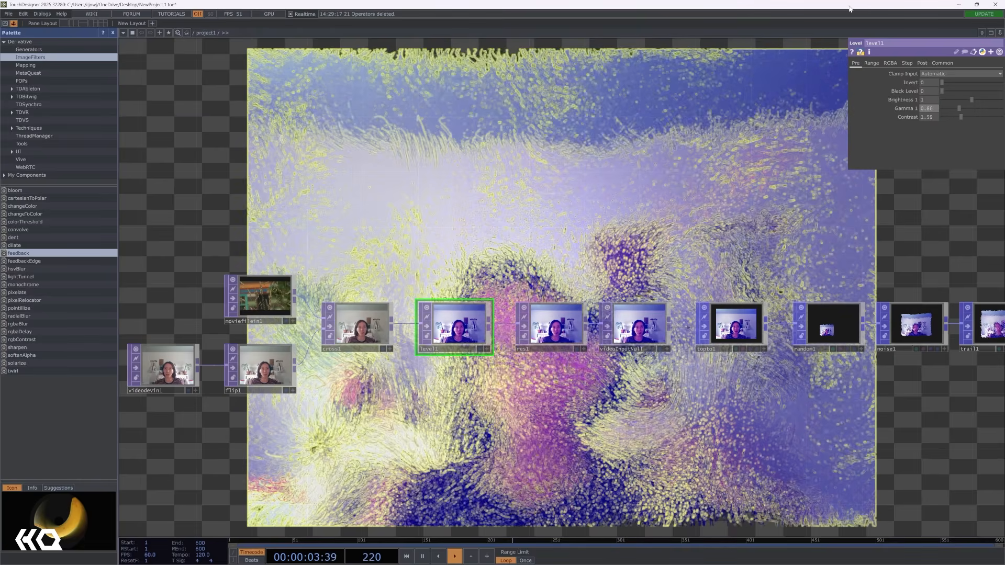
pyautogui.moveTo(960, 108); pyautogui.dragTo(957, 109)
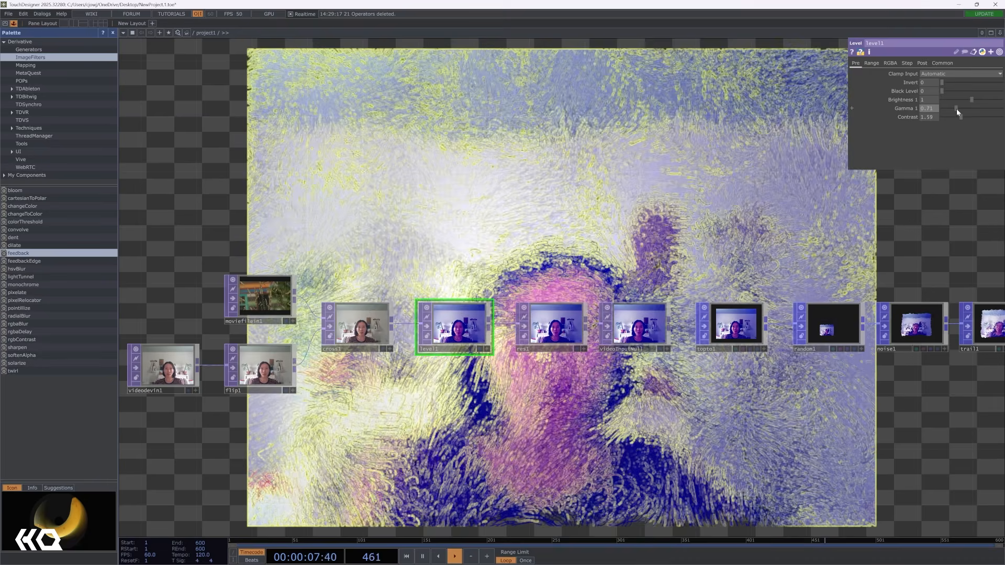
# Set the Cross value of cross1 to 0 so the movie file replaces the webcam image
pyautogui.moveTo(688, 189); pyautogui.dragTo(629, 253)
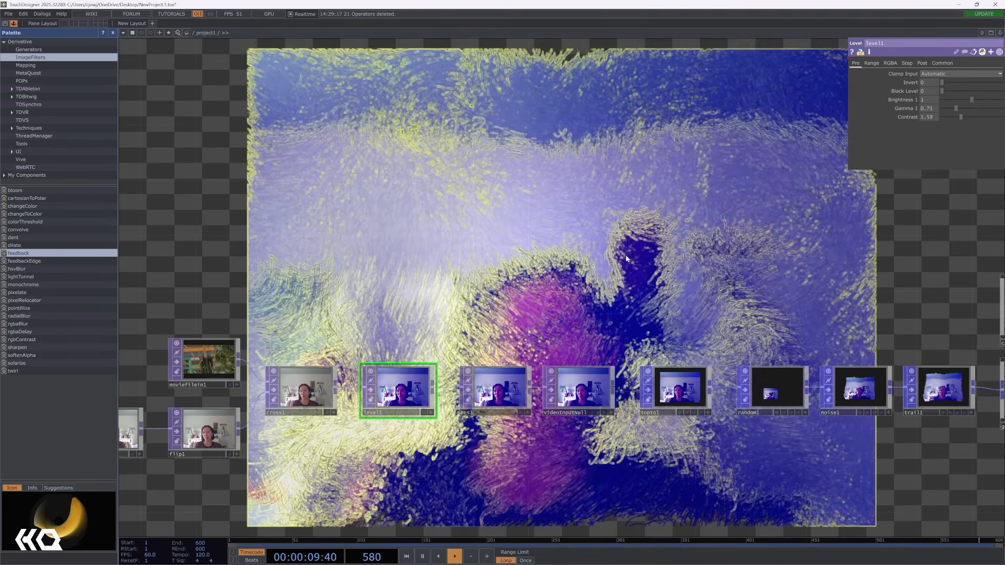
pyautogui.moveTo(394, 317); pyautogui.dragTo(594, 259)
pyautogui.click(503, 329)
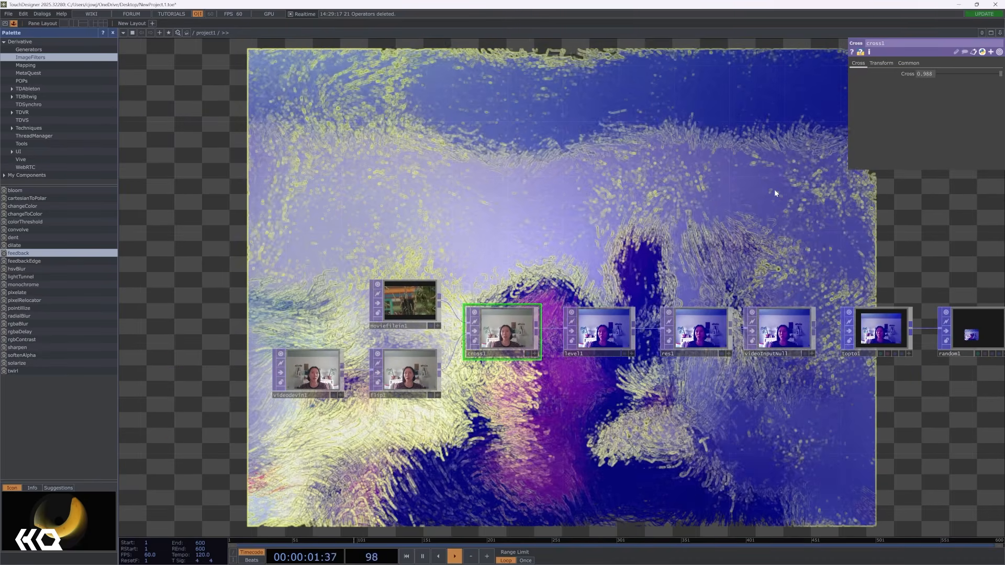
pyautogui.moveTo(927, 74)
pyautogui.mouseDown()
pyautogui.moveTo(1002, 75)
pyautogui.moveTo(919, 65)
pyautogui.moveTo(1002, 66)
pyautogui.moveTo(936, 68)
pyautogui.mouseUp()
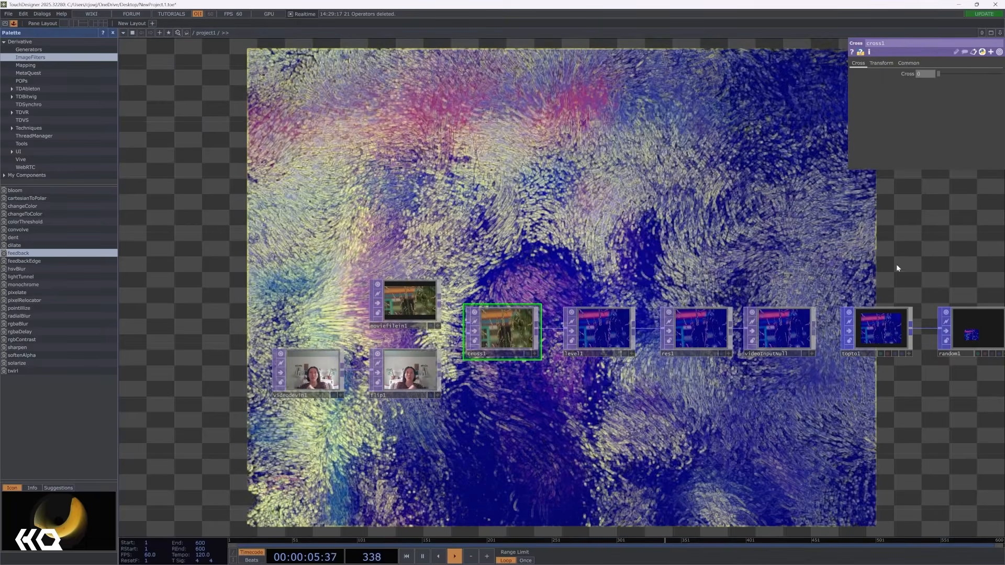
# Move OUT further from over1 and insert a Transform TOP on the wire between them
pyautogui.moveTo(704, 375); pyautogui.dragTo(268, 303)
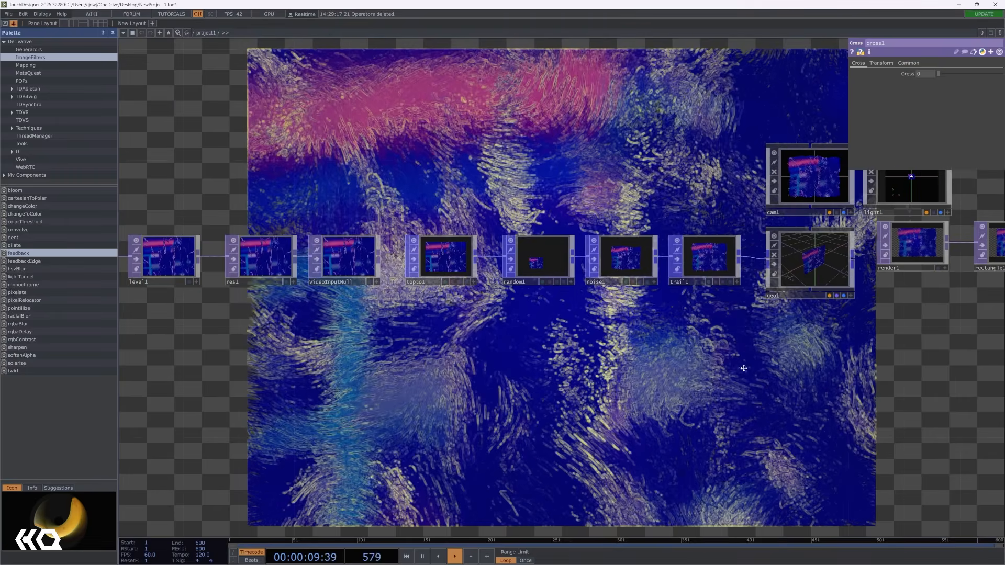
pyautogui.moveTo(743, 370); pyautogui.dragTo(349, 393)
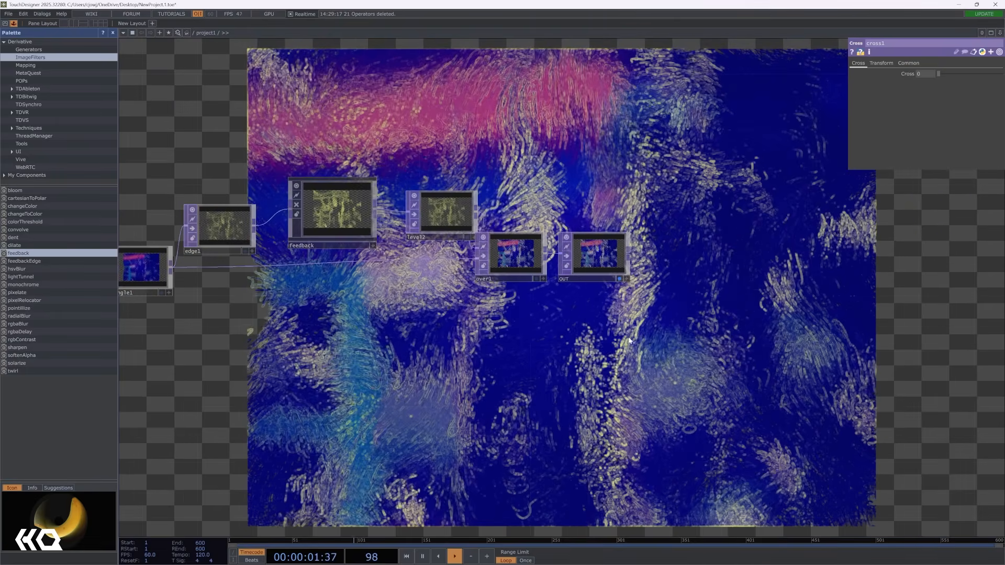
pyautogui.moveTo(595, 254); pyautogui.dragTo(733, 253)
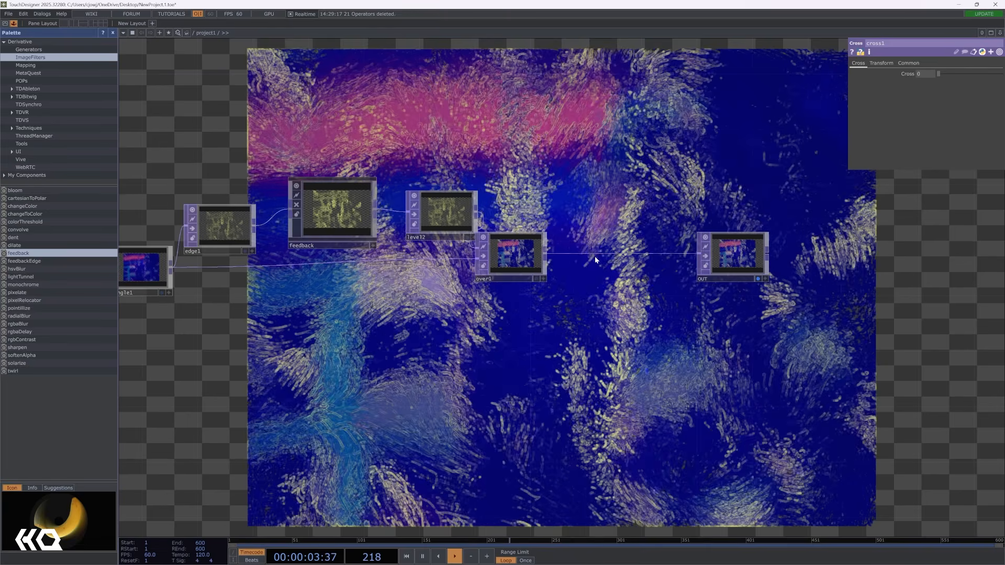
pyautogui.rightClick(600, 258)
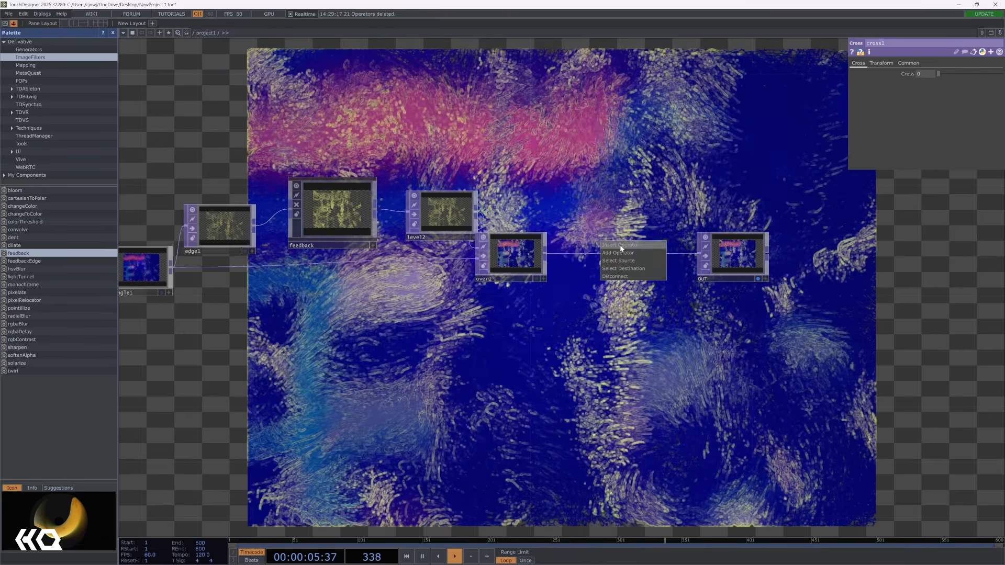
pyautogui.click(622, 249)
pyautogui.click(685, 322)
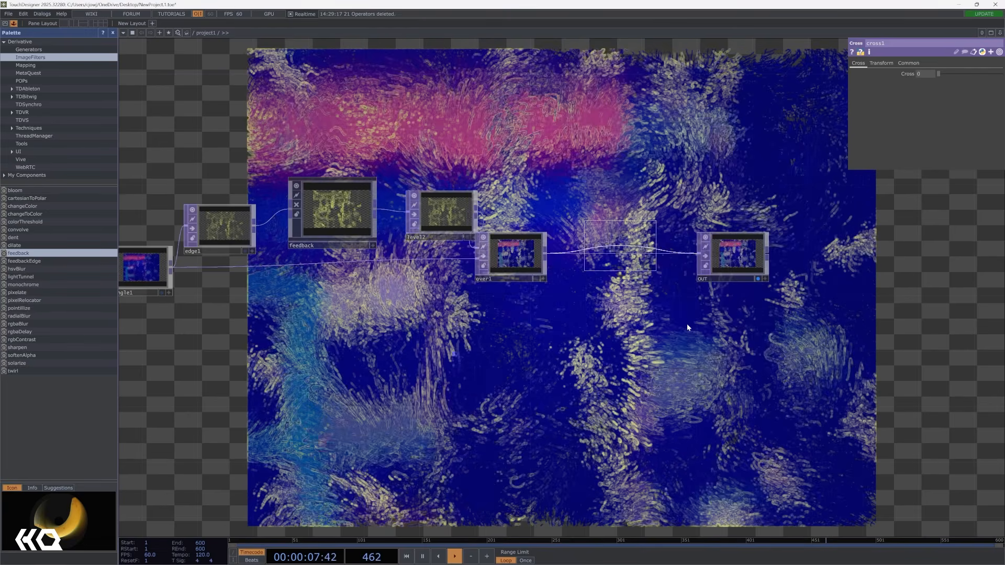
pyautogui.click(608, 242)
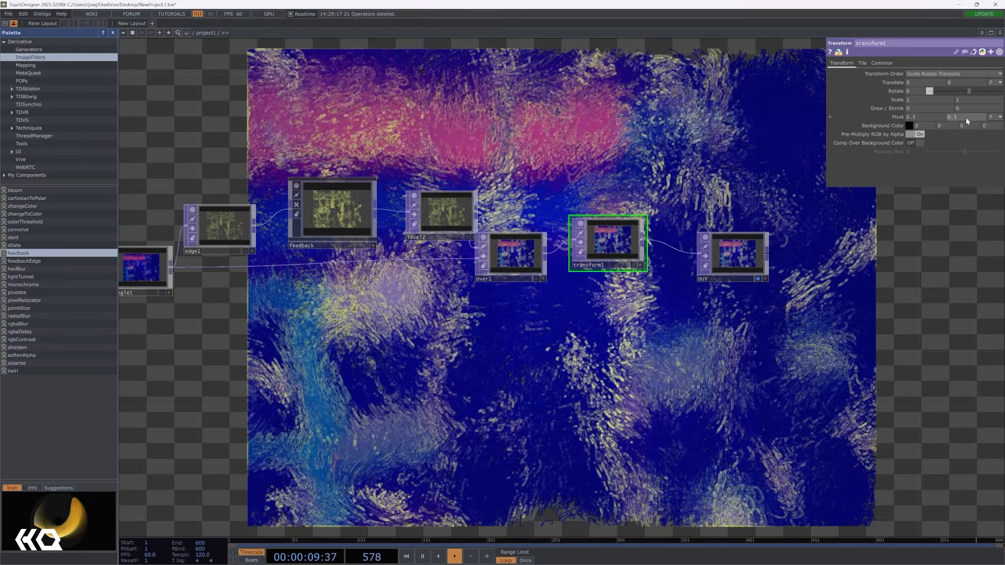
# Set transform1's background color alpha to 1 and turn on Comp Over Background Color
pyautogui.click(984, 127)
pyautogui.write('1')
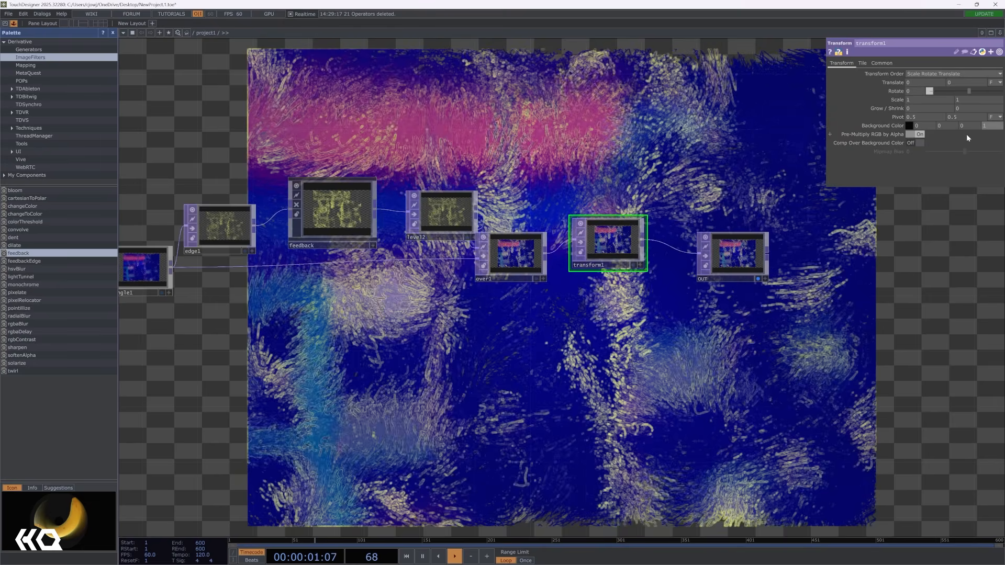
pyautogui.click(920, 143)
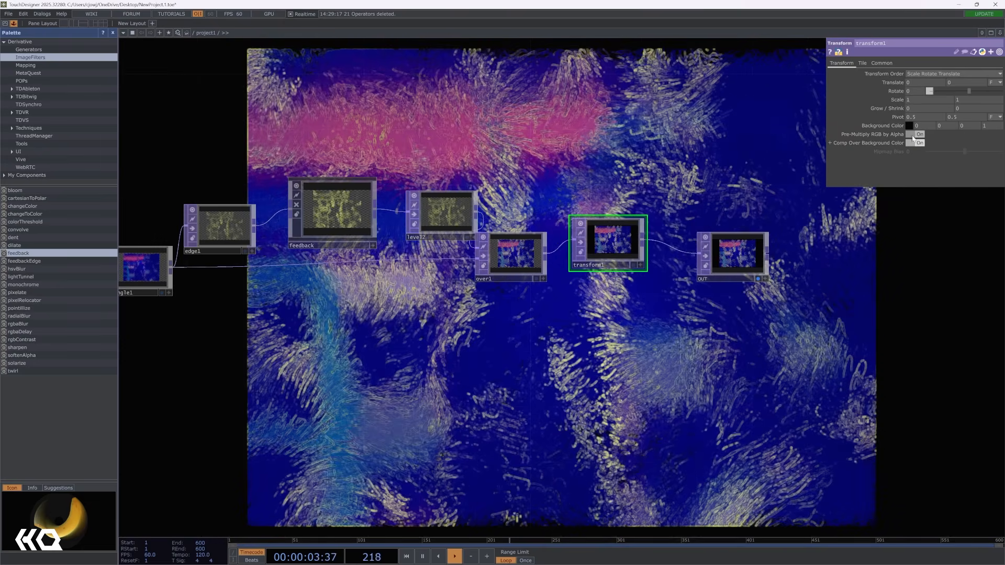
# Make transform1's background color a dark blue with a Blue value of about 0.143
pyautogui.click(910, 125)
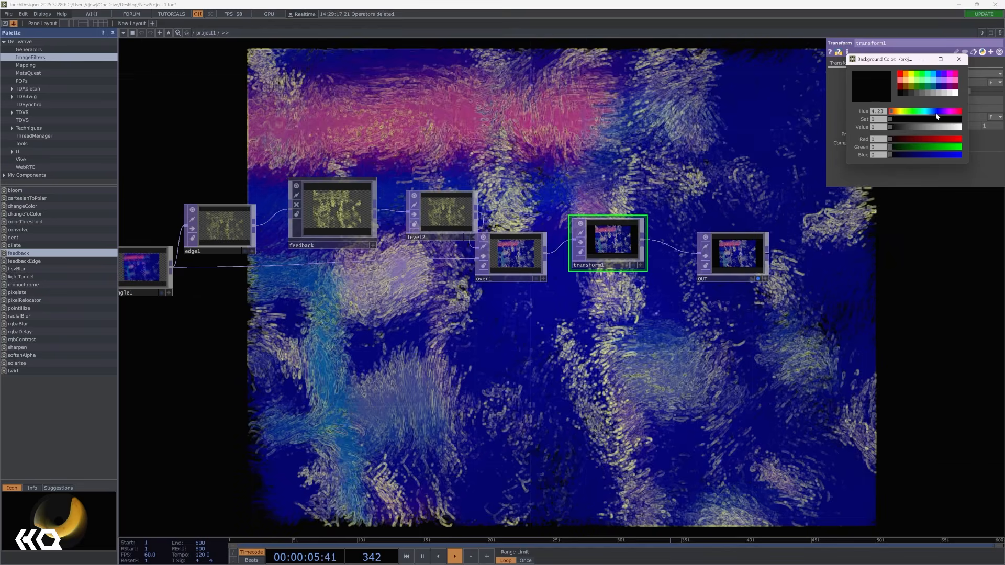
pyautogui.click(914, 155)
pyautogui.moveTo(913, 154); pyautogui.dragTo(901, 152)
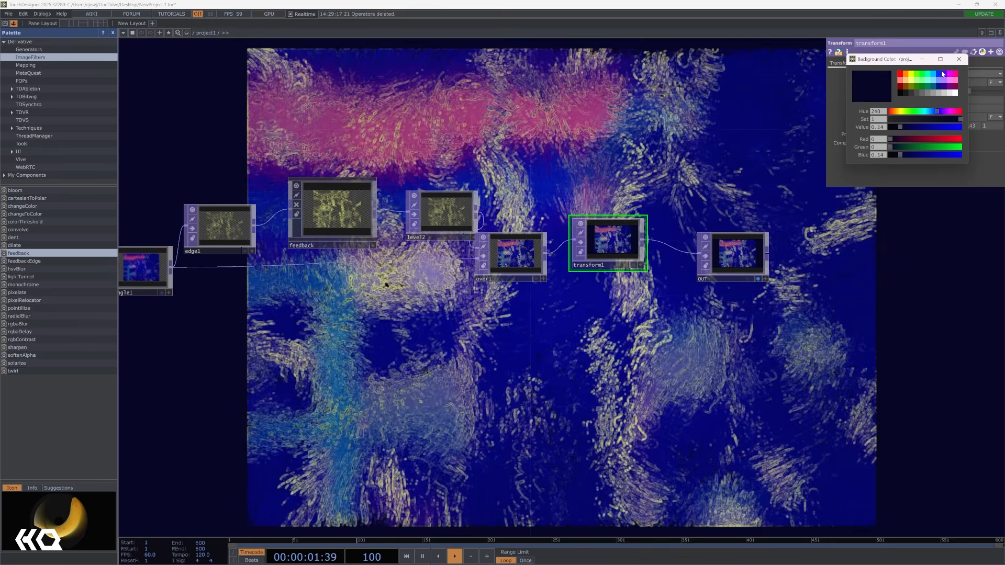
pyautogui.click(959, 59)
# Raise the Gamma 1 of level1 after cross1 to 1.1 to brighten the input image
pyautogui.scroll(-1, 708, 114)
pyautogui.scroll(-3, 708, 115)
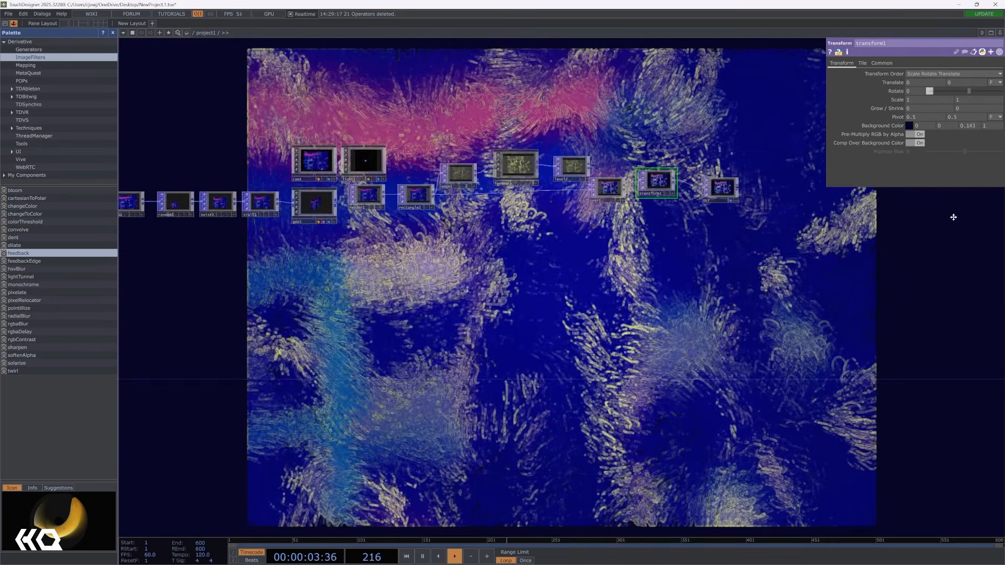
pyautogui.moveTo(369, 137); pyautogui.dragTo(636, 231)
pyautogui.moveTo(256, 246); pyautogui.dragTo(410, 240)
pyautogui.scroll(3, 408, 291)
pyautogui.scroll(3, 409, 292)
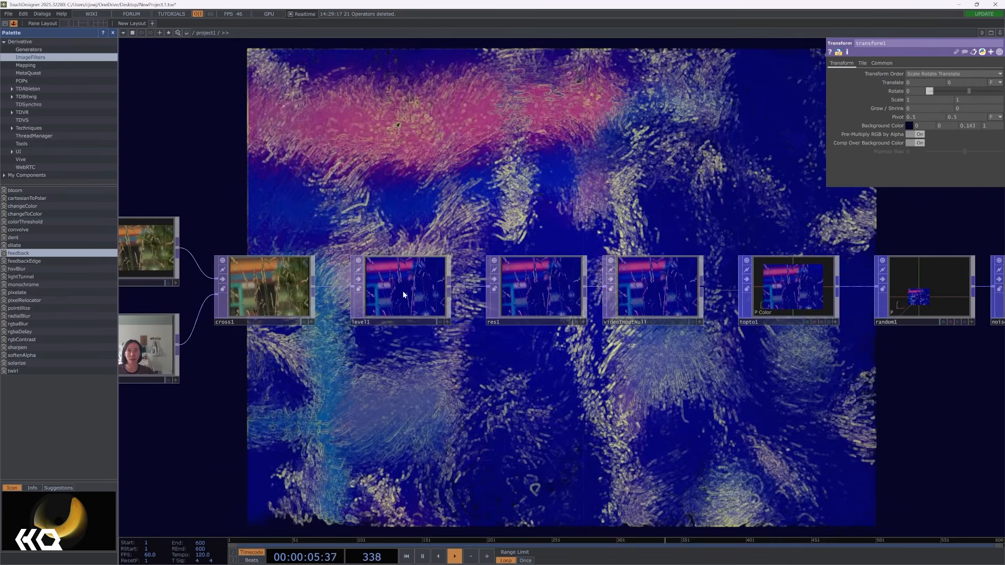
pyautogui.click(408, 292)
pyautogui.moveTo(960, 108); pyautogui.dragTo(966, 105)
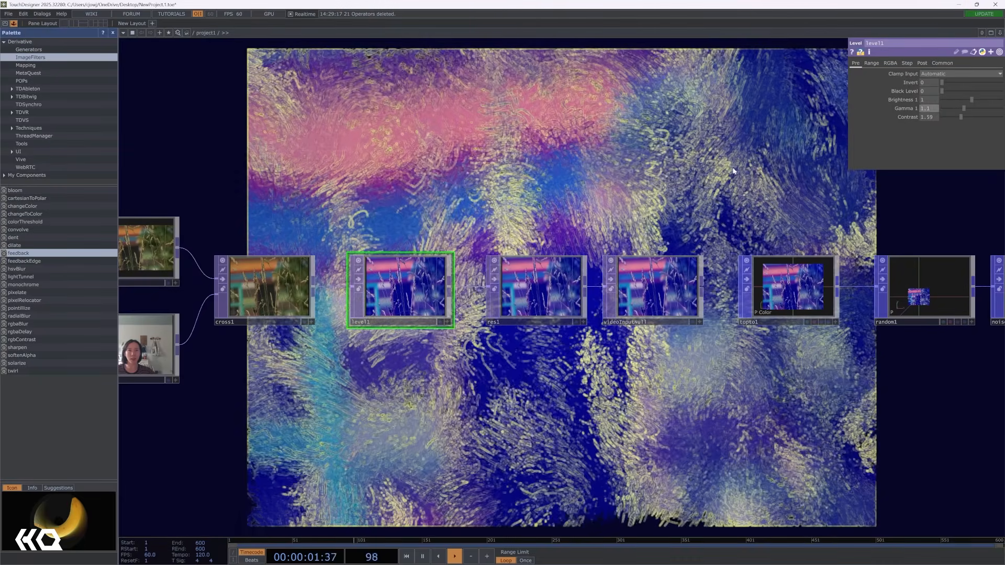
# Set the Cross value of cross1 to 1 so the flipped webcam image replaces the movie file
pyautogui.moveTo(523, 201); pyautogui.dragTo(598, 168)
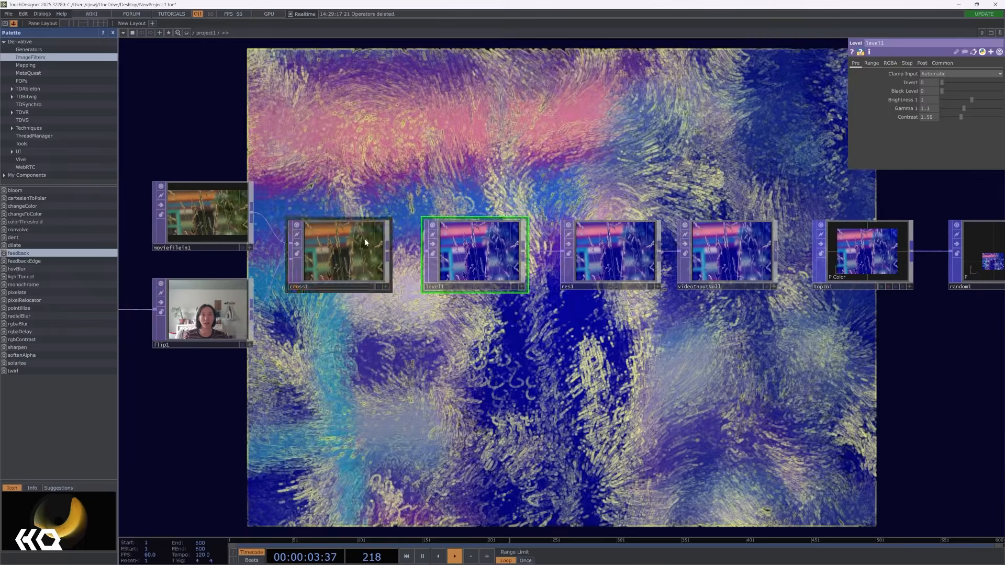
pyautogui.click(340, 251)
pyautogui.moveTo(944, 77); pyautogui.dragTo(1001, 74)
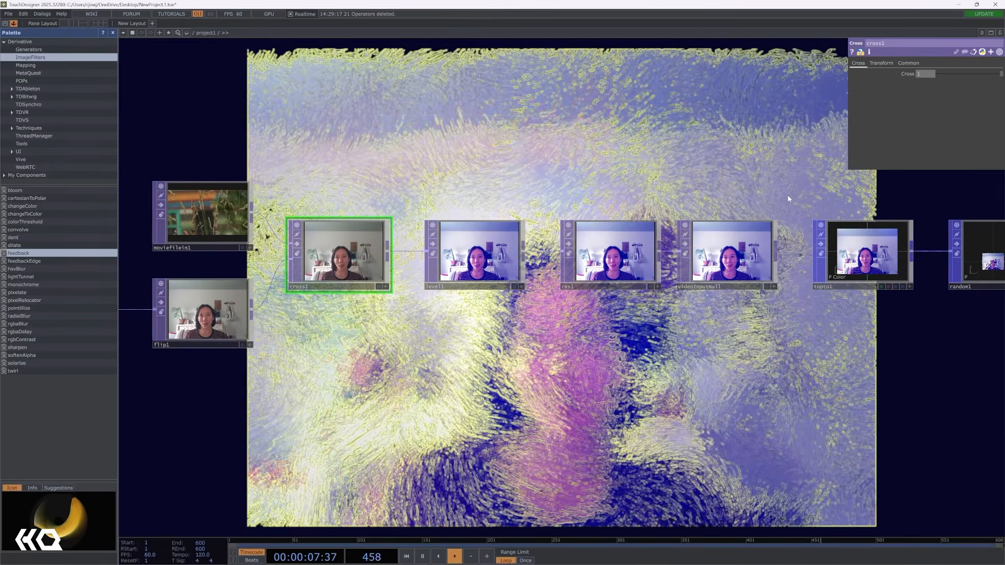
pyautogui.moveTo(690, 370); pyautogui.dragTo(1003, 361)
pyautogui.scroll(5, 587, 297)
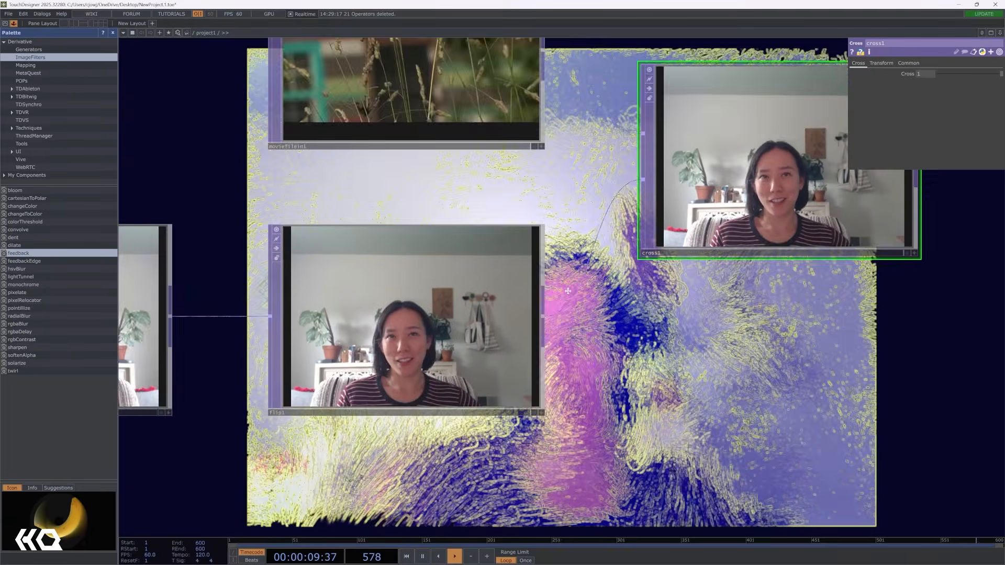
pyautogui.moveTo(707, 381); pyautogui.dragTo(554, 279)
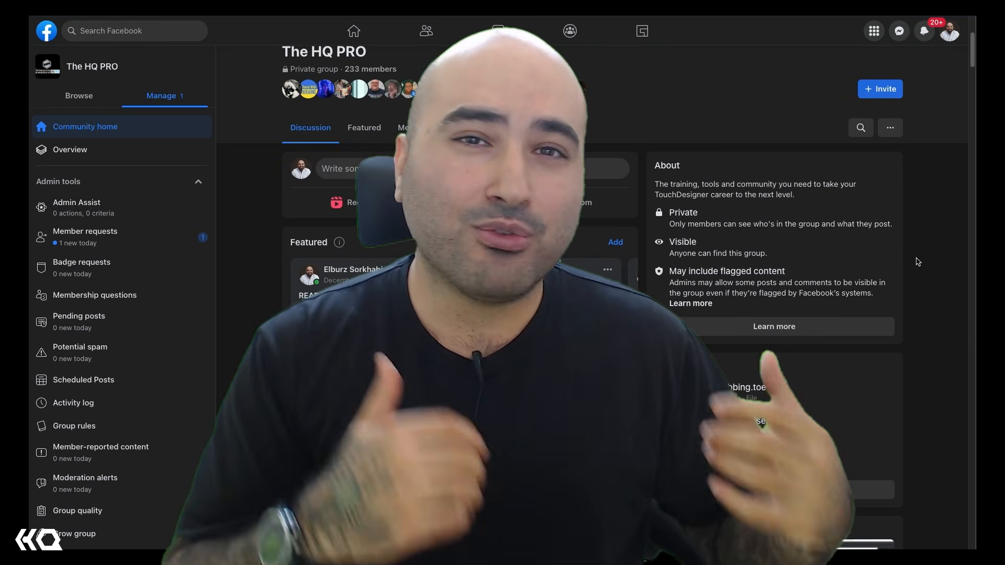
pyautogui.scroll(-3, 918, 262)
pyautogui.scroll(-2, 917, 262)
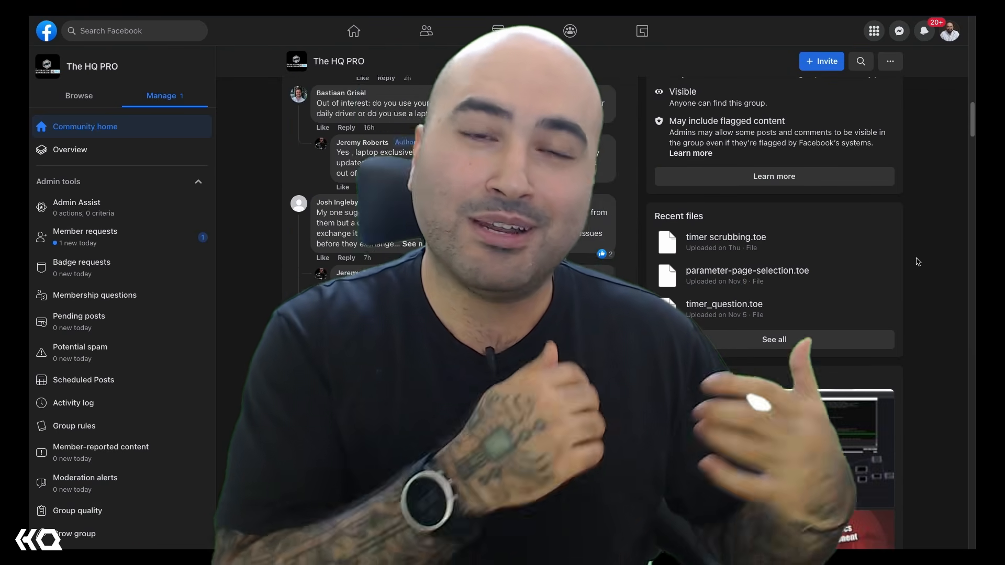
pyautogui.scroll(-3, 918, 262)
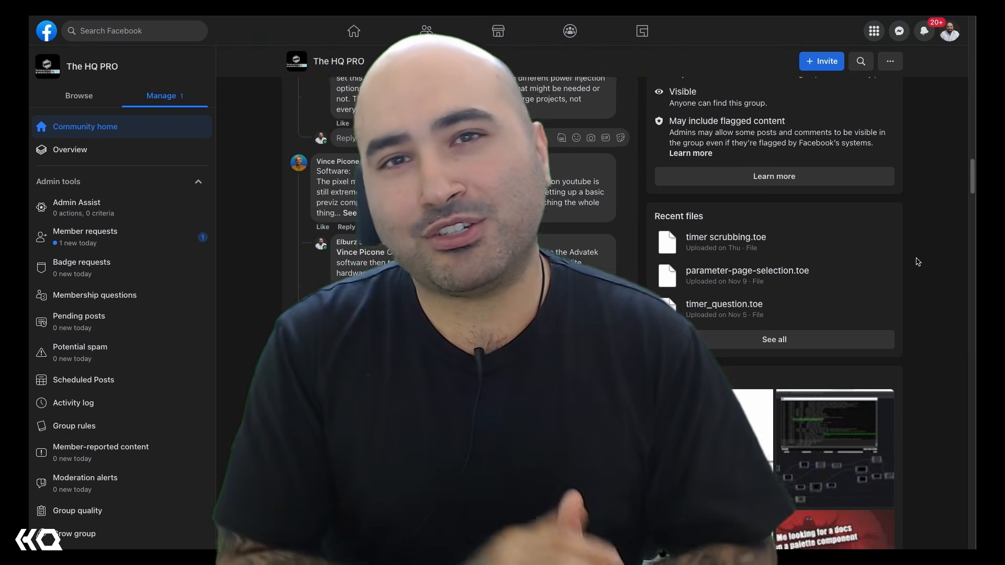